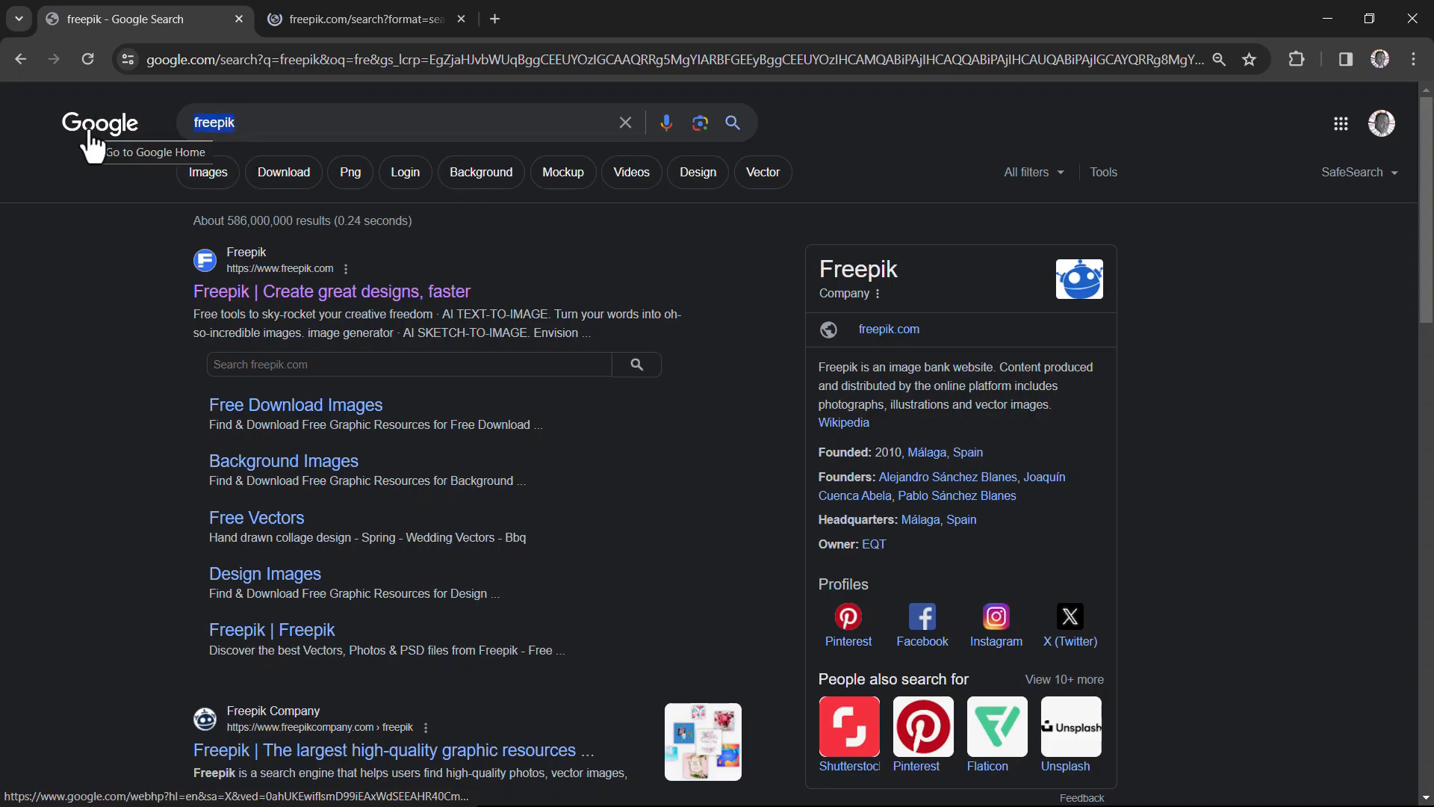
{"action": "left_click", "coordinate": [243, 123]}
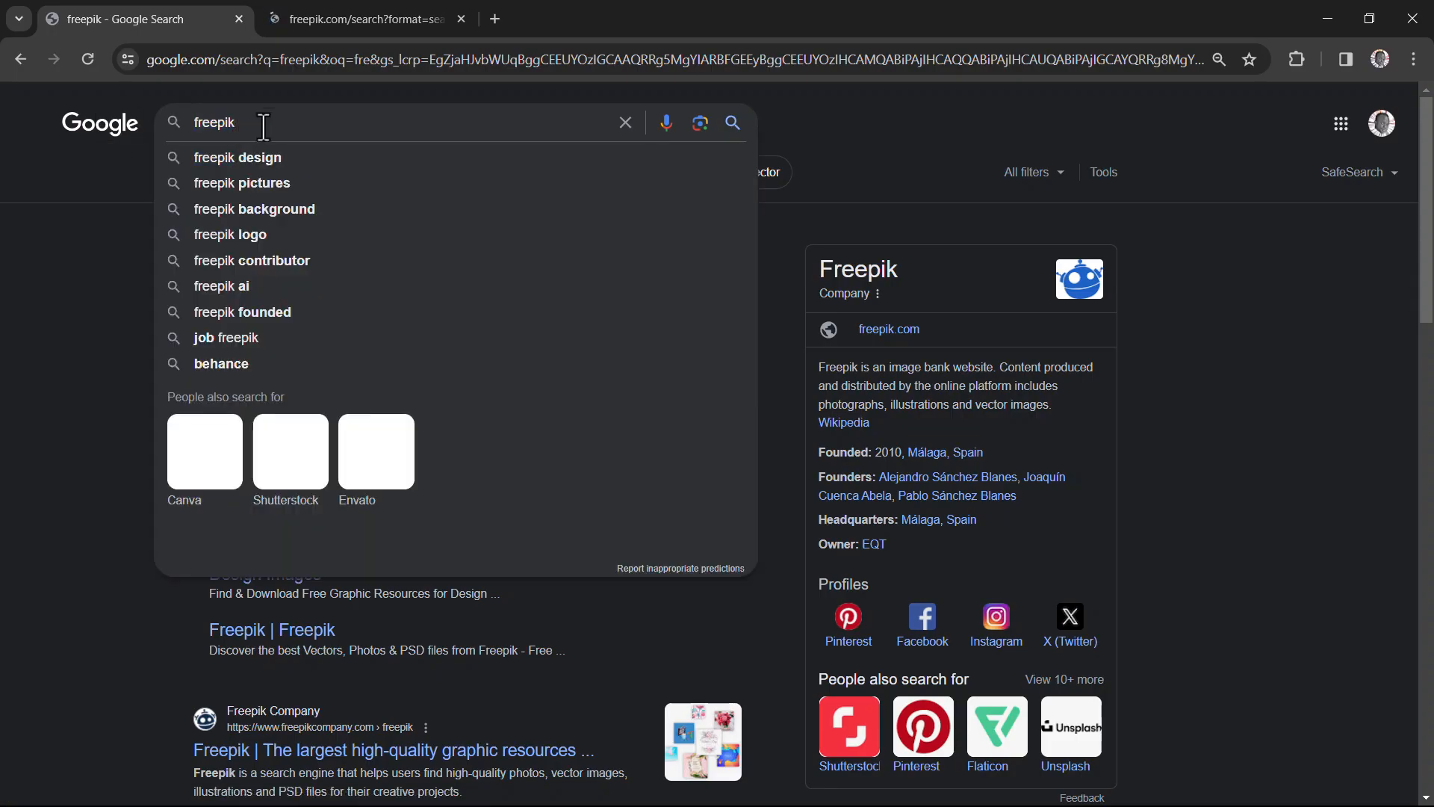
{"action": "left_click", "coordinate": [56, 307]}
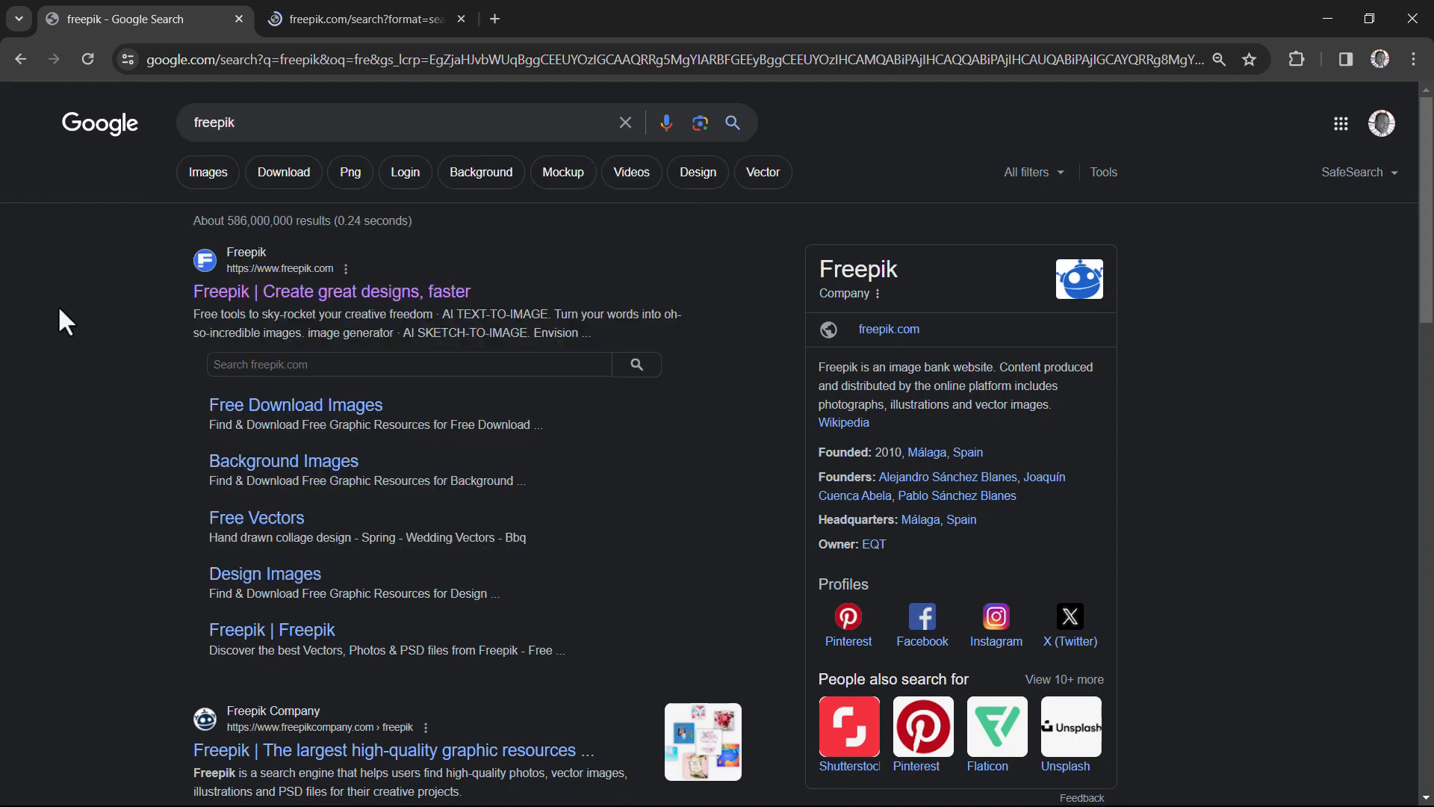
- Browse the Freepik search results for "text effect" to examine the available editable text styles
{"action": "left_click", "coordinate": [378, 11]}
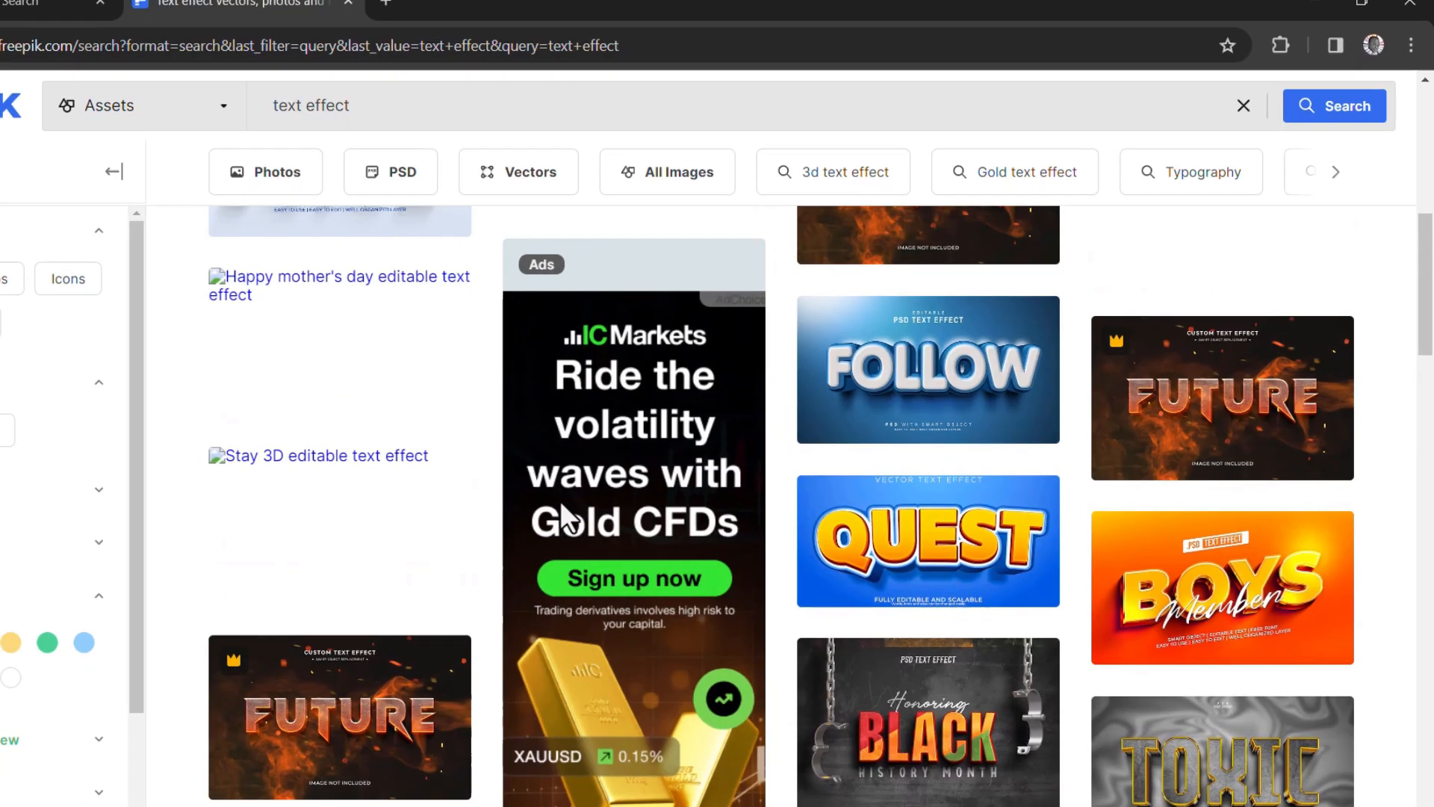
{"action": "scroll", "coordinate": [563, 511], "scroll_direction": "up", "scroll_amount": 5}
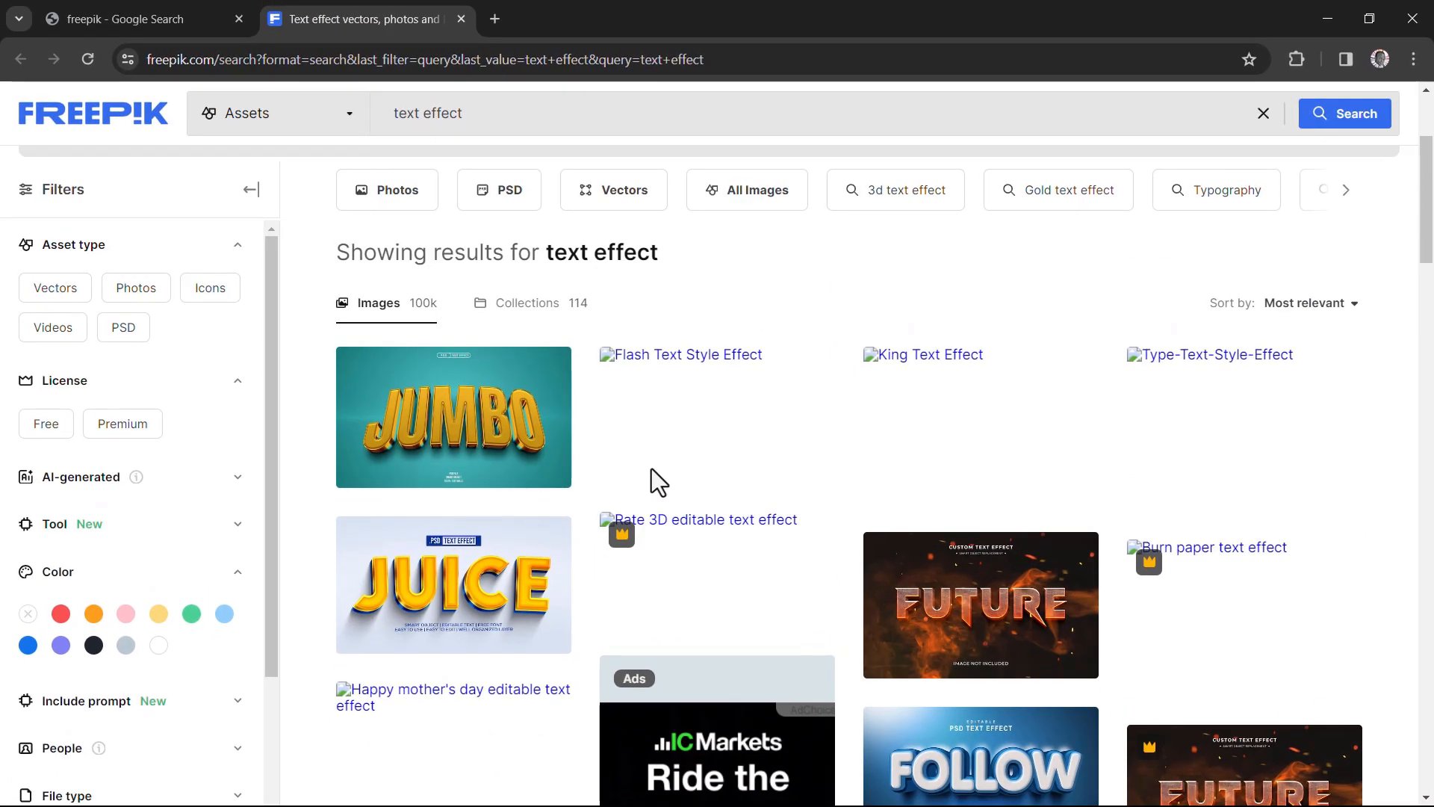
{"action": "scroll", "coordinate": [1195, 419], "scroll_direction": "down", "scroll_amount": 5}
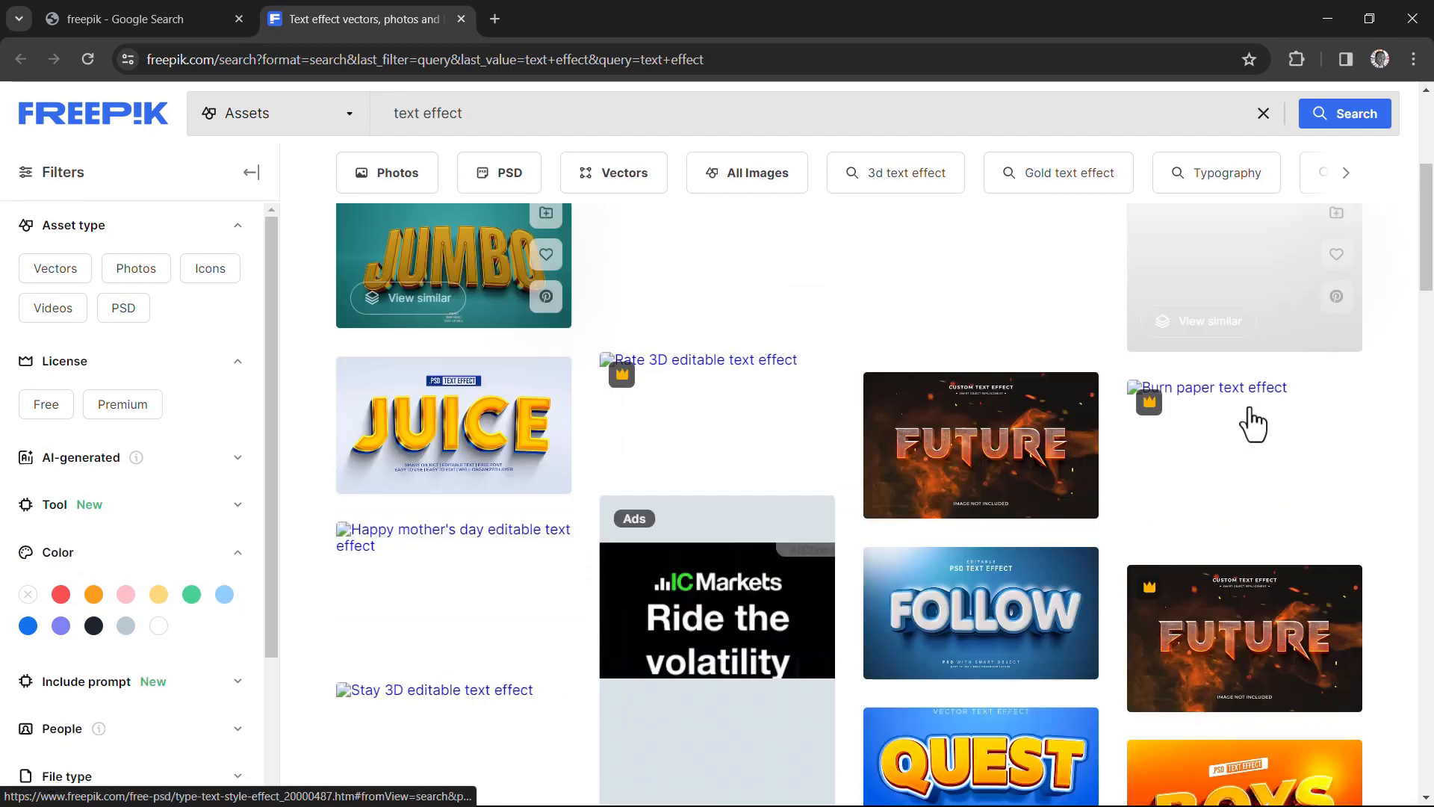
{"action": "scroll", "coordinate": [969, 448], "scroll_direction": "down", "scroll_amount": 5}
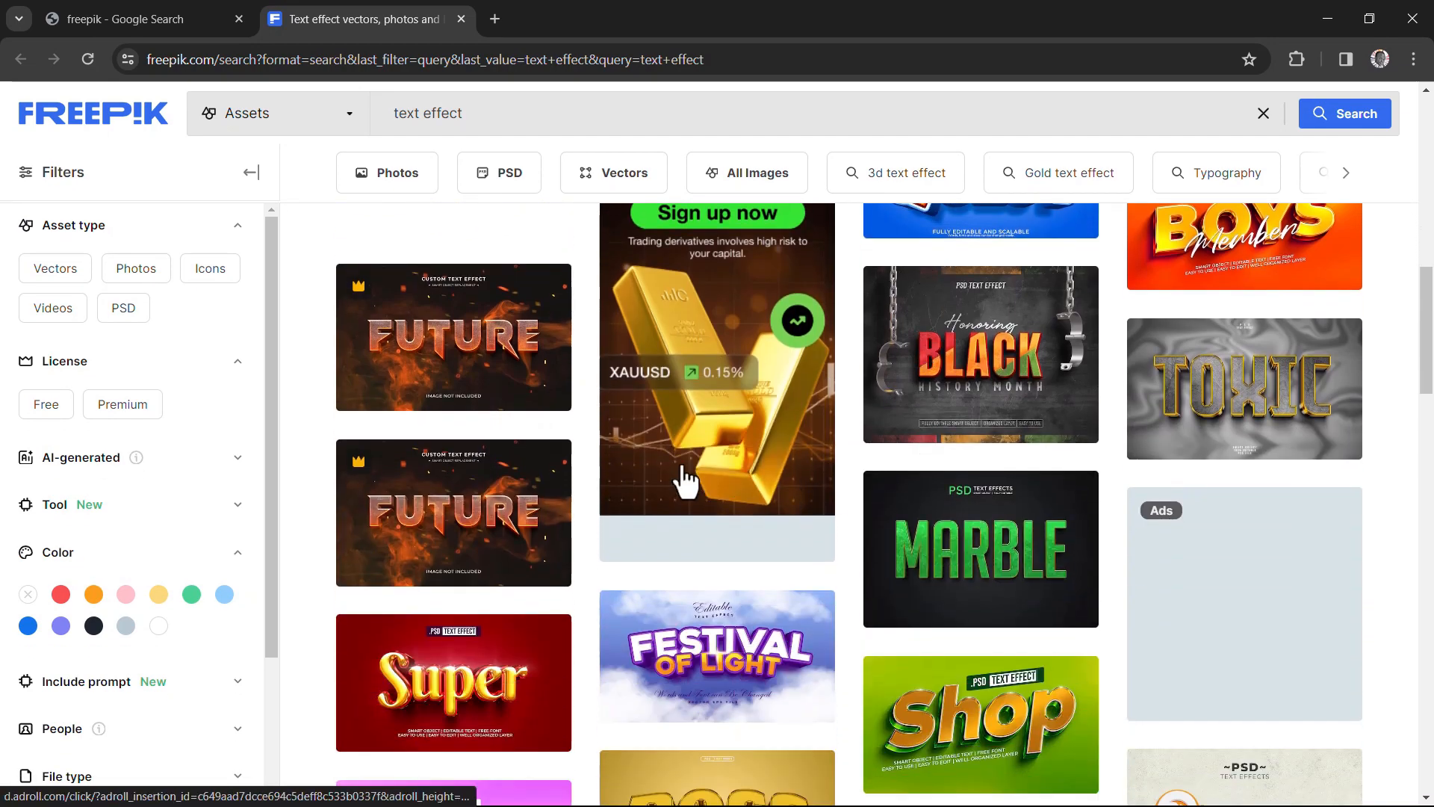
{"action": "scroll", "coordinate": [792, 485], "scroll_direction": "down", "scroll_amount": 4}
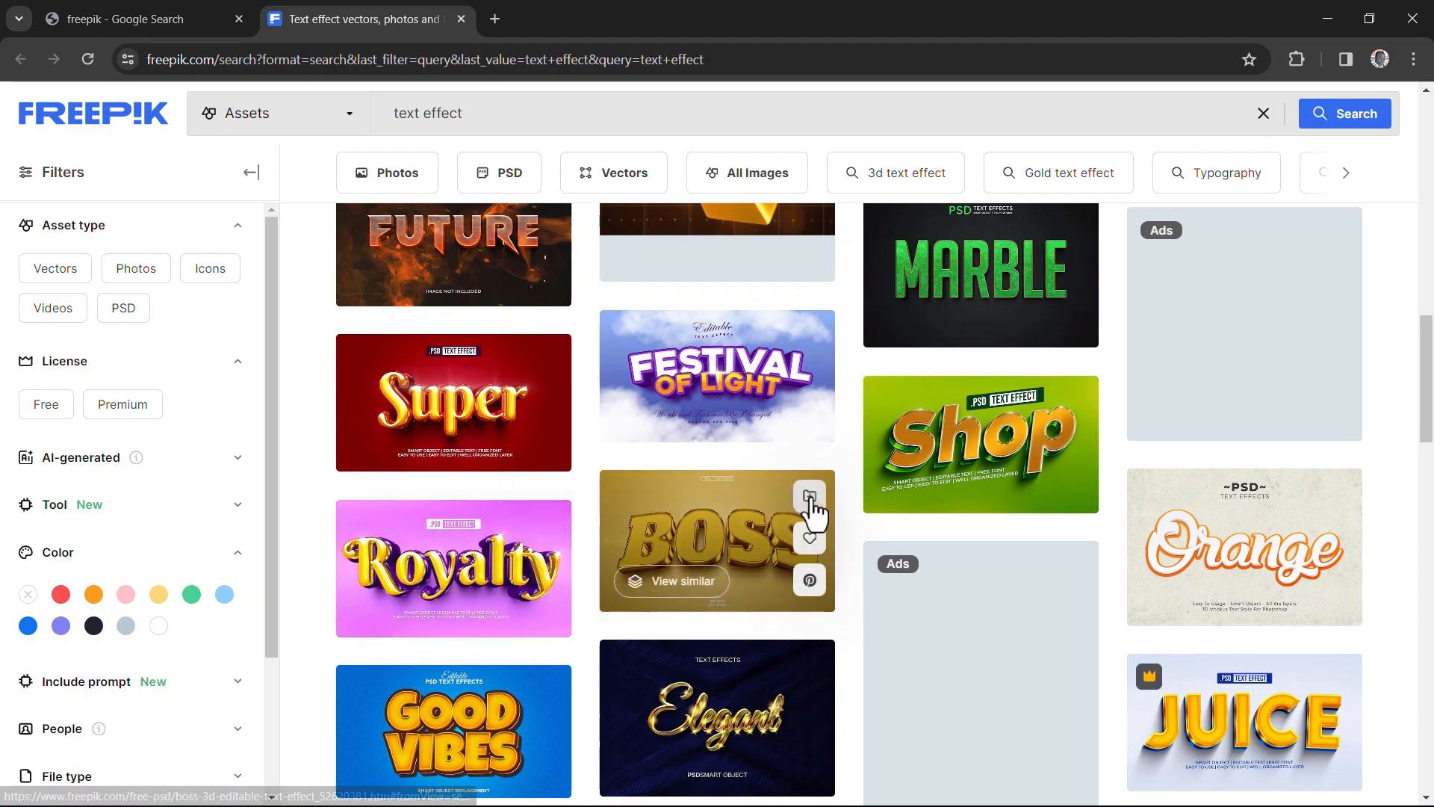
{"action": "scroll", "coordinate": [813, 506], "scroll_direction": "down", "scroll_amount": 3}
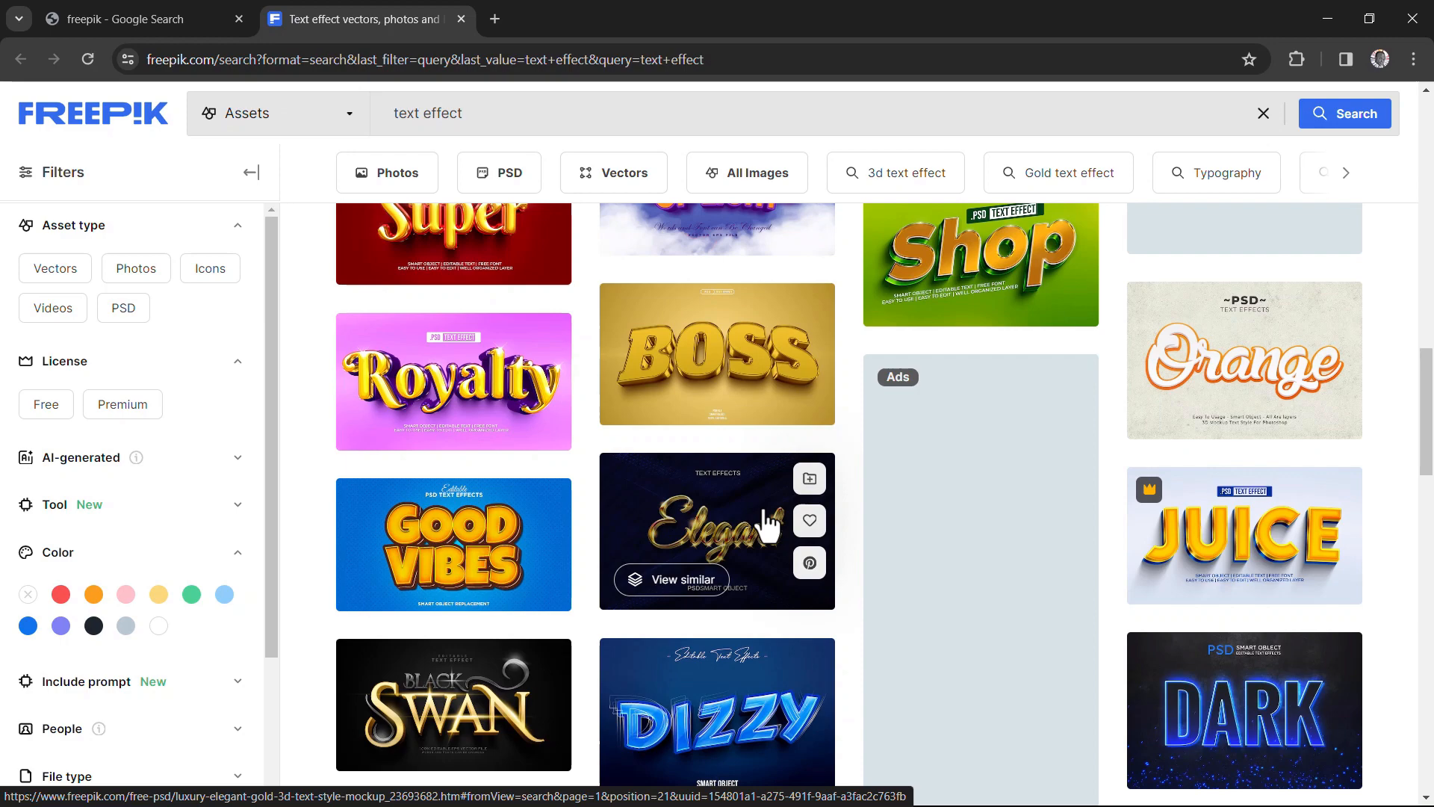
{"action": "scroll", "coordinate": [767, 525], "scroll_direction": "down", "scroll_amount": 6}
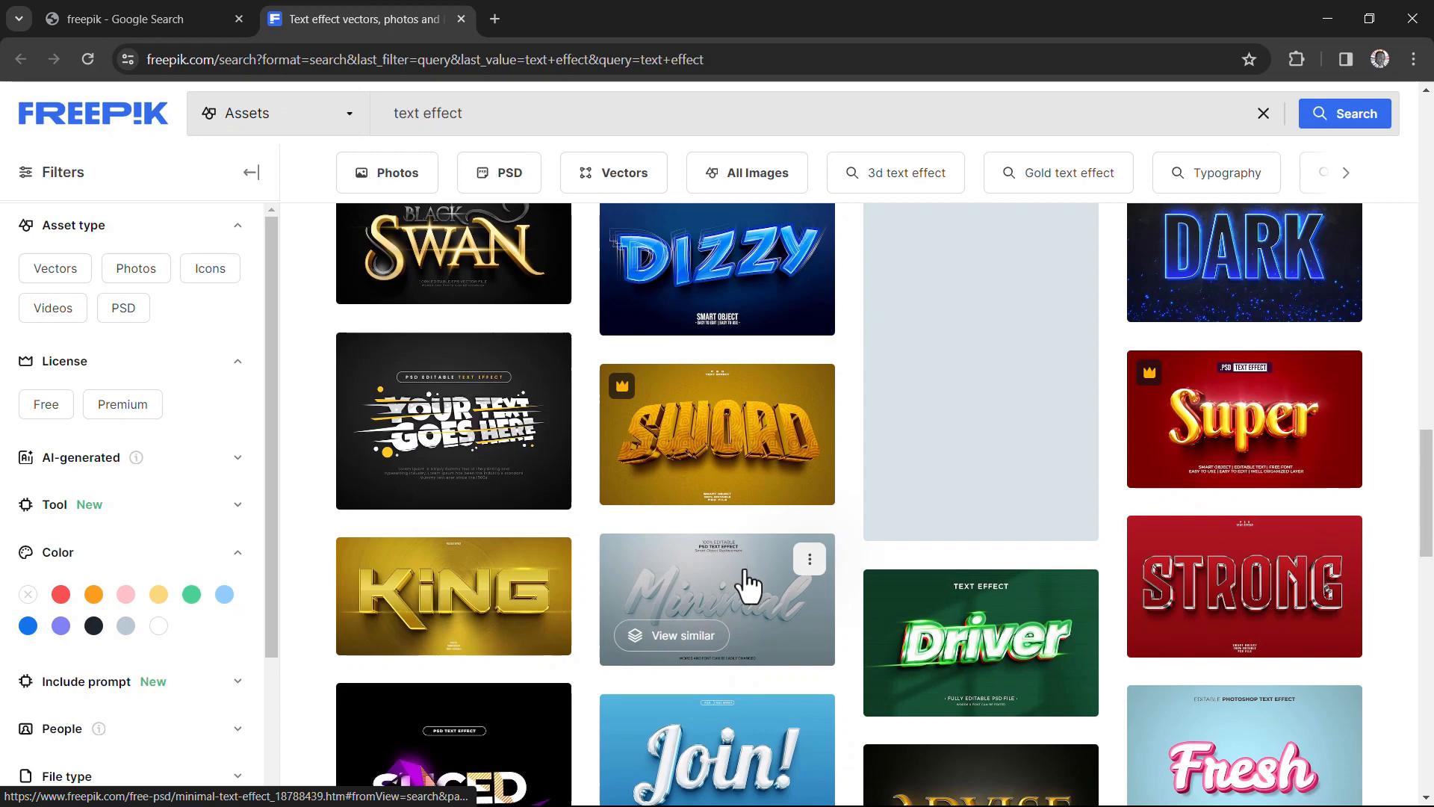
{"action": "scroll", "coordinate": [780, 657], "scroll_direction": "down", "scroll_amount": 5}
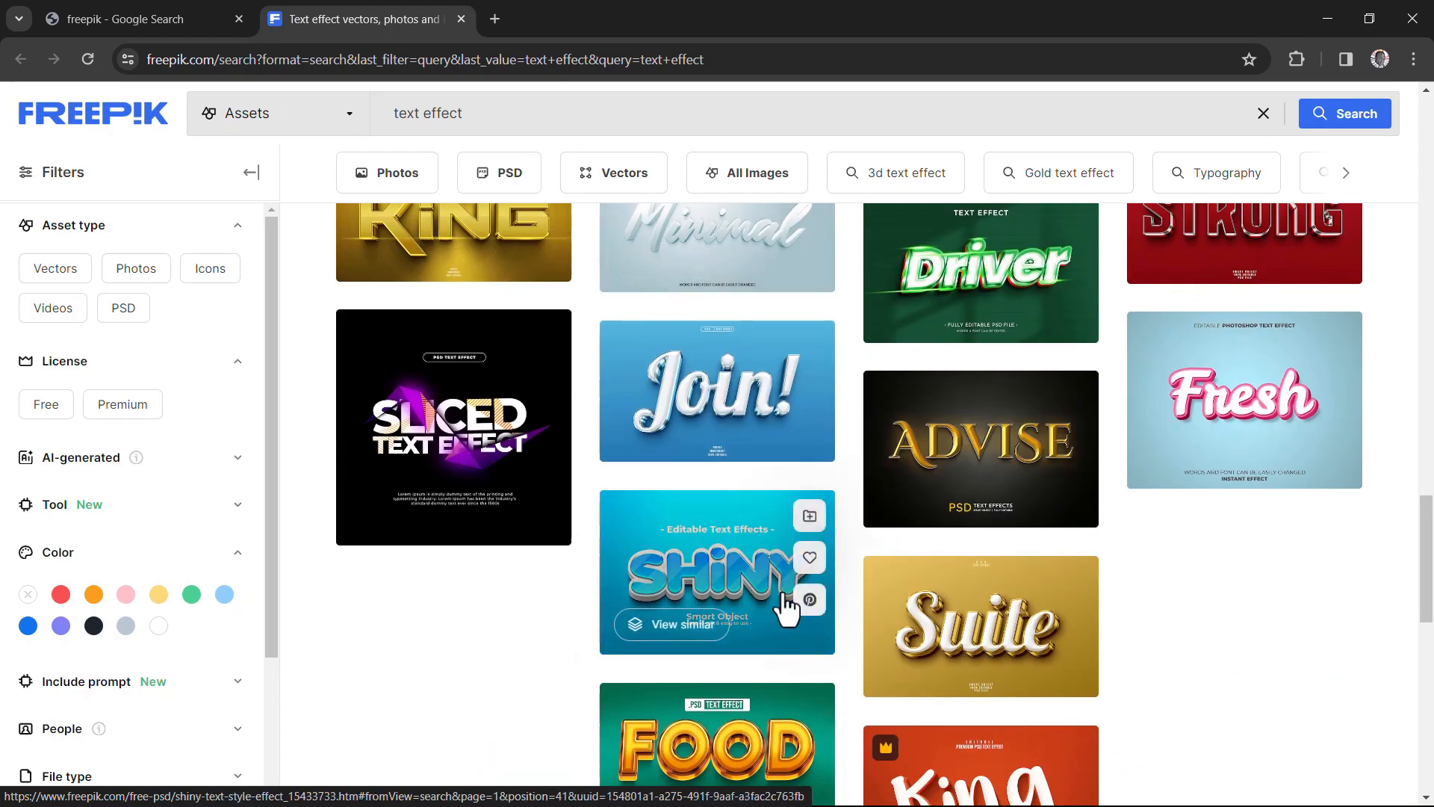
{"action": "scroll", "coordinate": [788, 590], "scroll_direction": "down", "scroll_amount": 4}
{"action": "scroll", "coordinate": [883, 485], "scroll_direction": "up", "scroll_amount": 5}
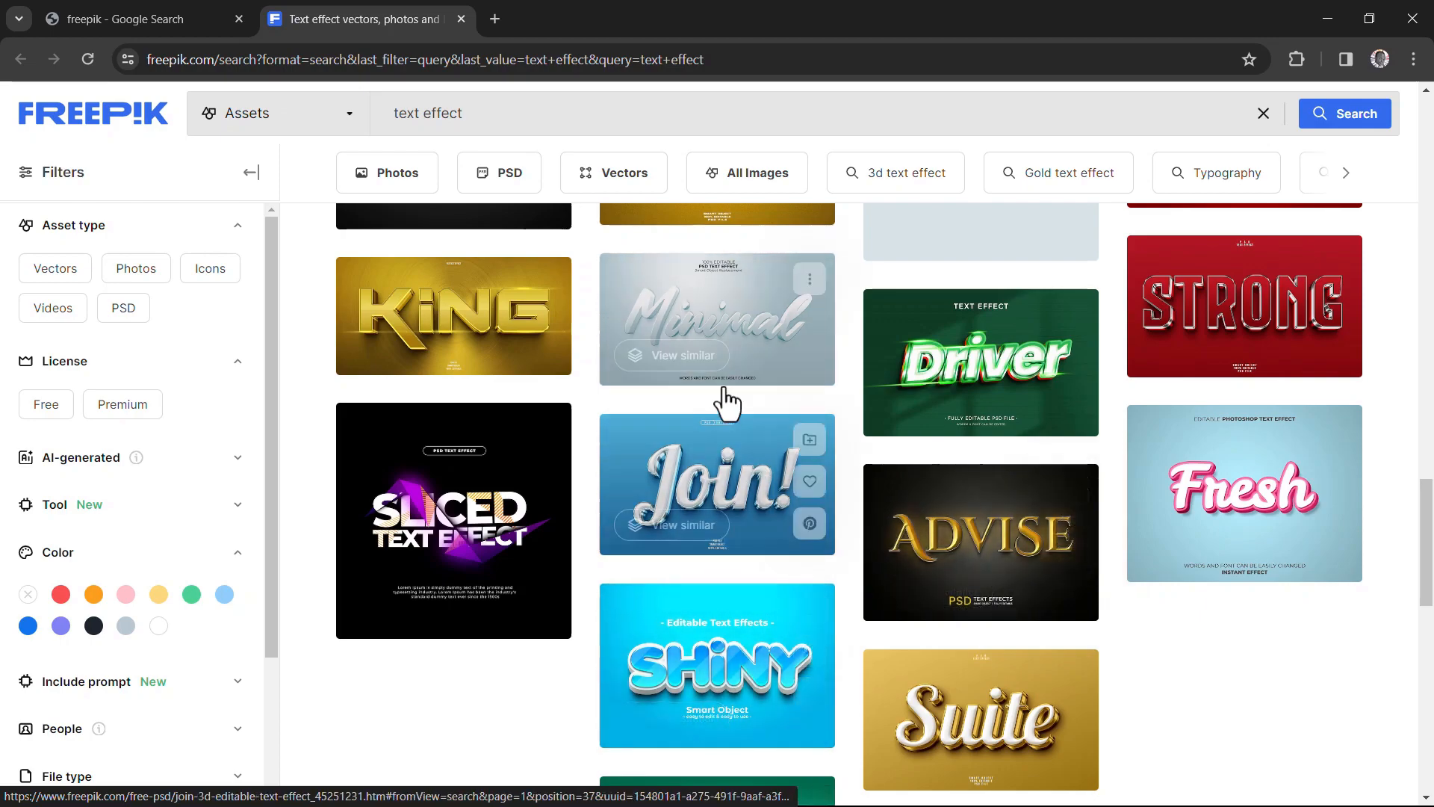
{"action": "scroll", "coordinate": [1133, 426], "scroll_direction": "up", "scroll_amount": 10}
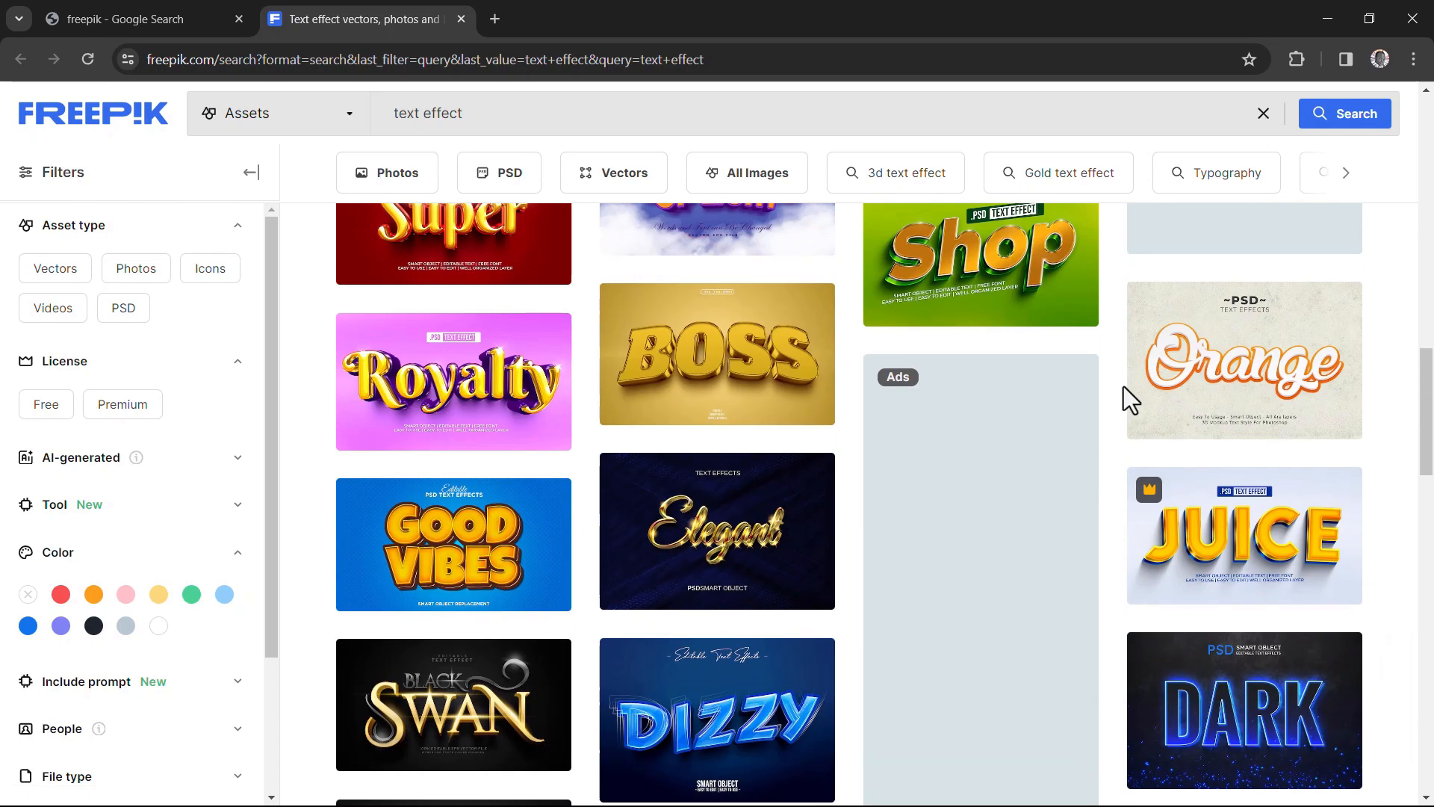
{"action": "scroll", "coordinate": [1128, 383], "scroll_direction": "up", "scroll_amount": 15}
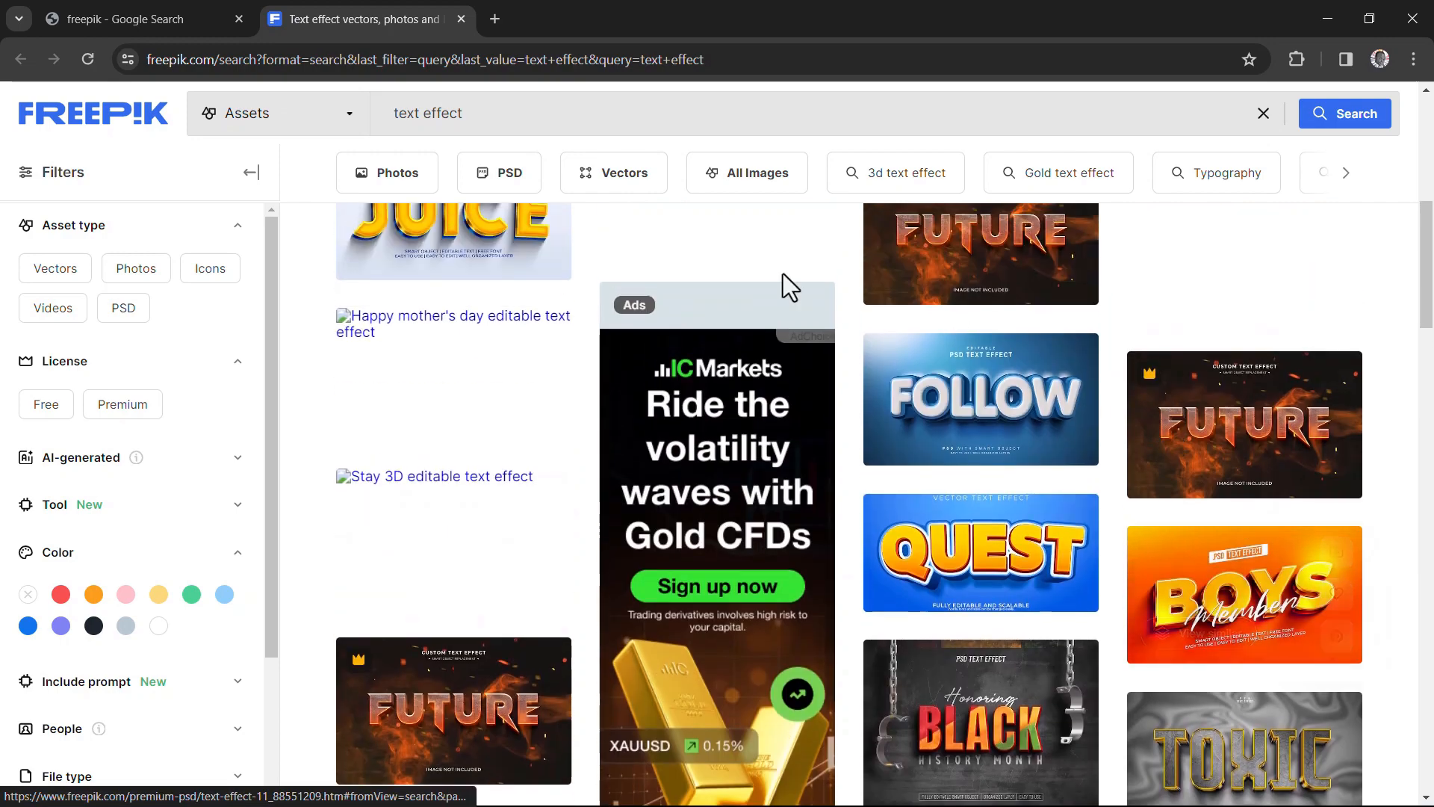
{"action": "scroll", "coordinate": [998, 407], "scroll_direction": "up", "scroll_amount": 4}
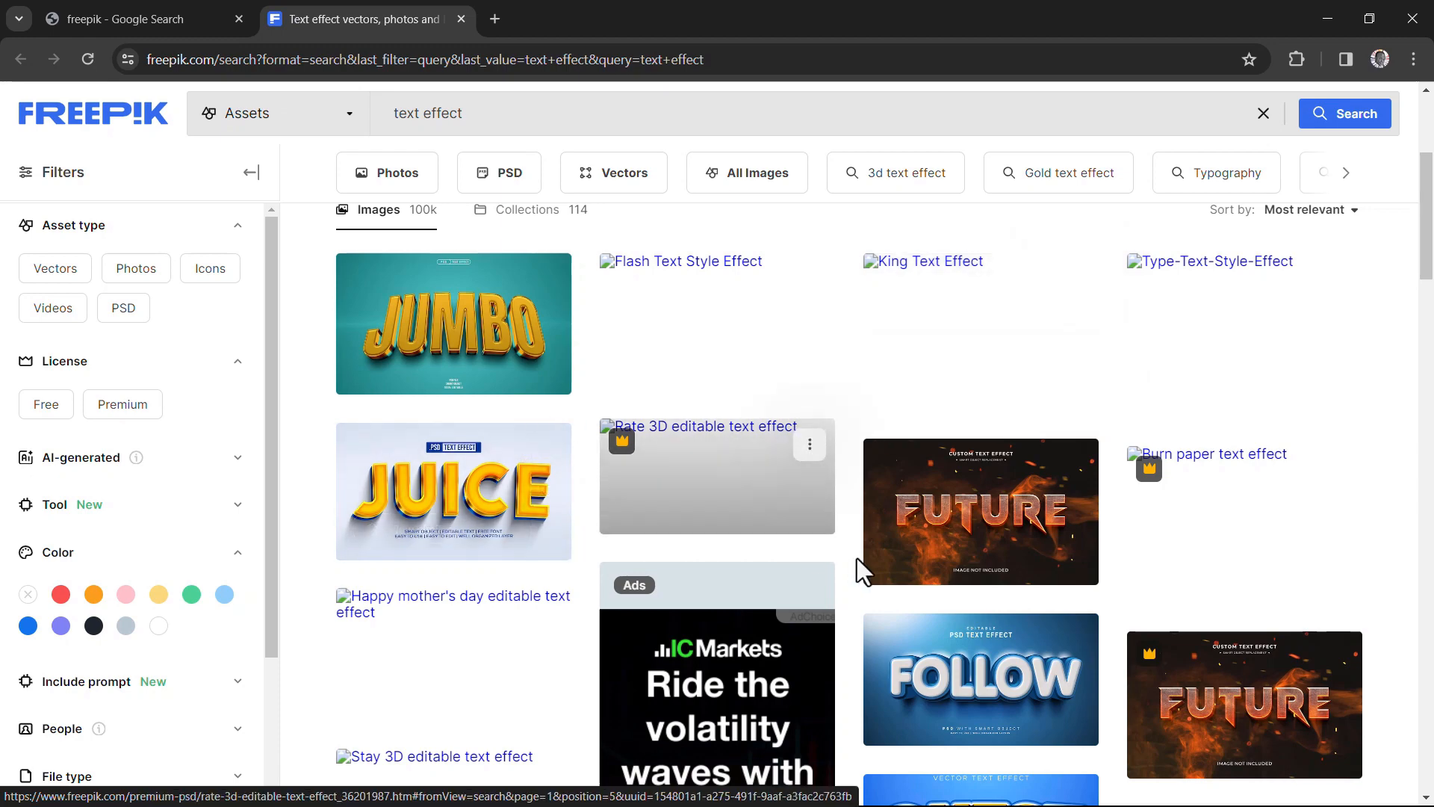
- Compare the free text effects with the crown-marked premium ones in the Freepik results
{"action": "scroll", "coordinate": [781, 560], "scroll_direction": "down", "scroll_amount": 3}
{"action": "scroll", "coordinate": [755, 411], "scroll_direction": "down", "scroll_amount": 1}
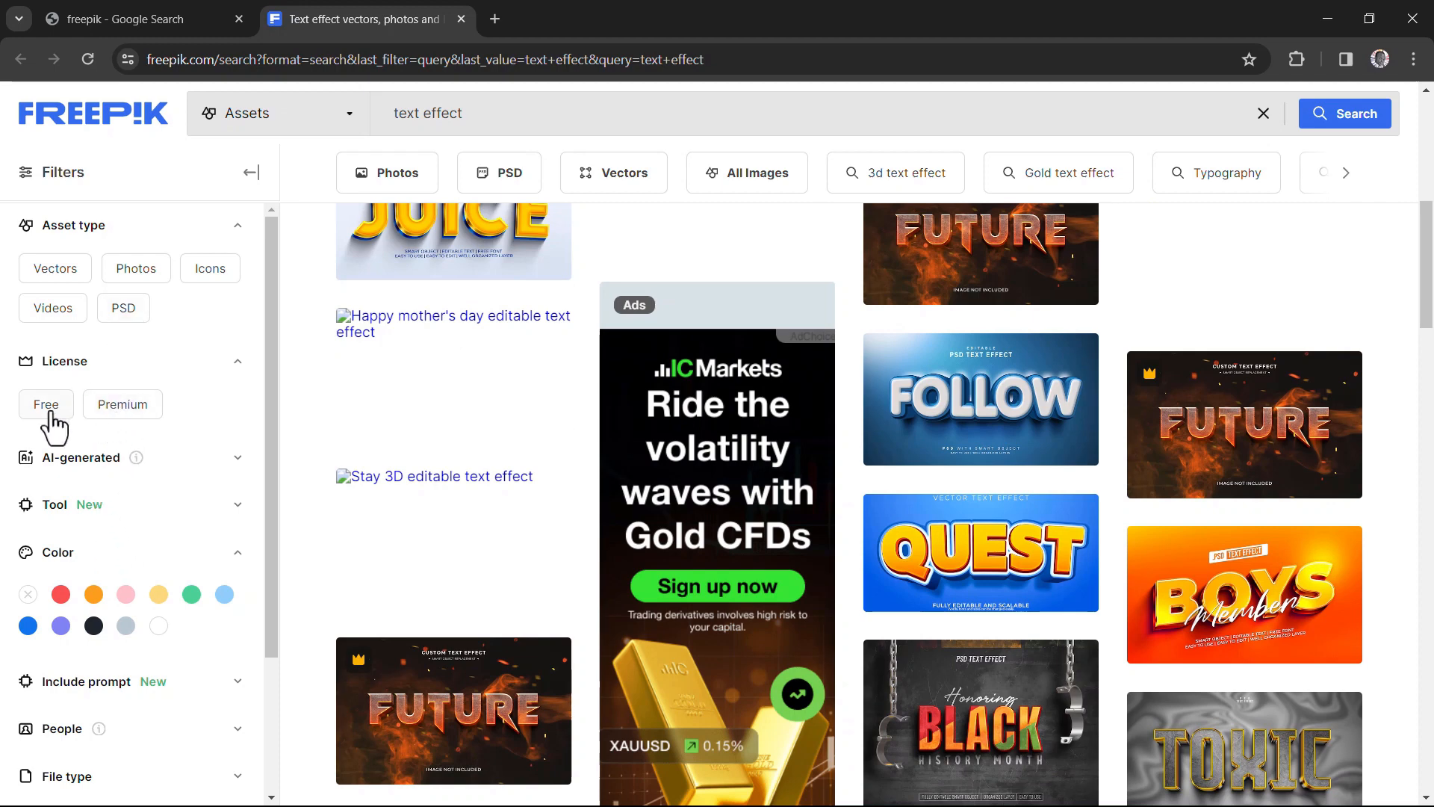
{"action": "scroll", "coordinate": [643, 422], "scroll_direction": "up", "scroll_amount": 1}
{"action": "scroll", "coordinate": [638, 424], "scroll_direction": "up", "scroll_amount": 2}
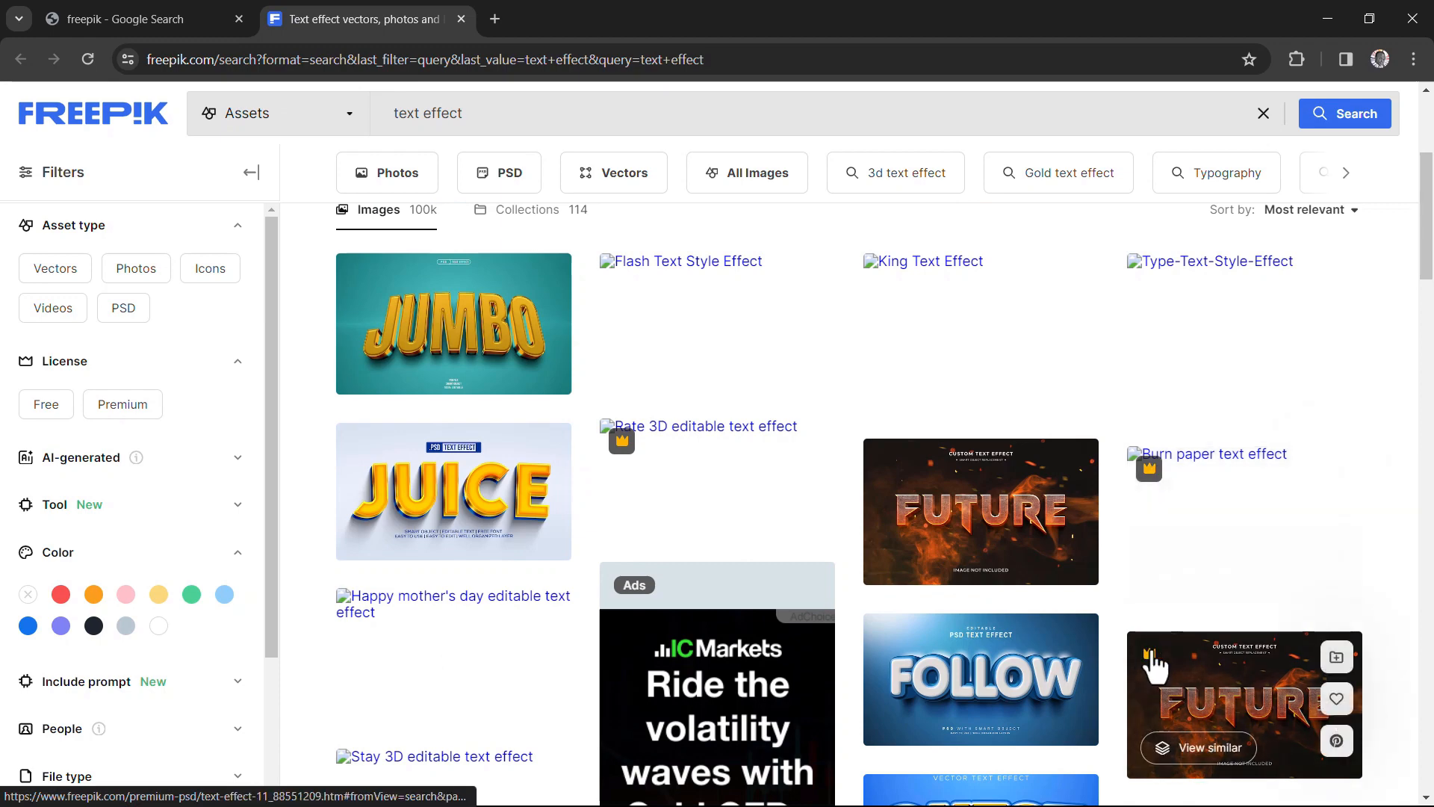
{"action": "scroll", "coordinate": [620, 459], "scroll_direction": "down", "scroll_amount": 5}
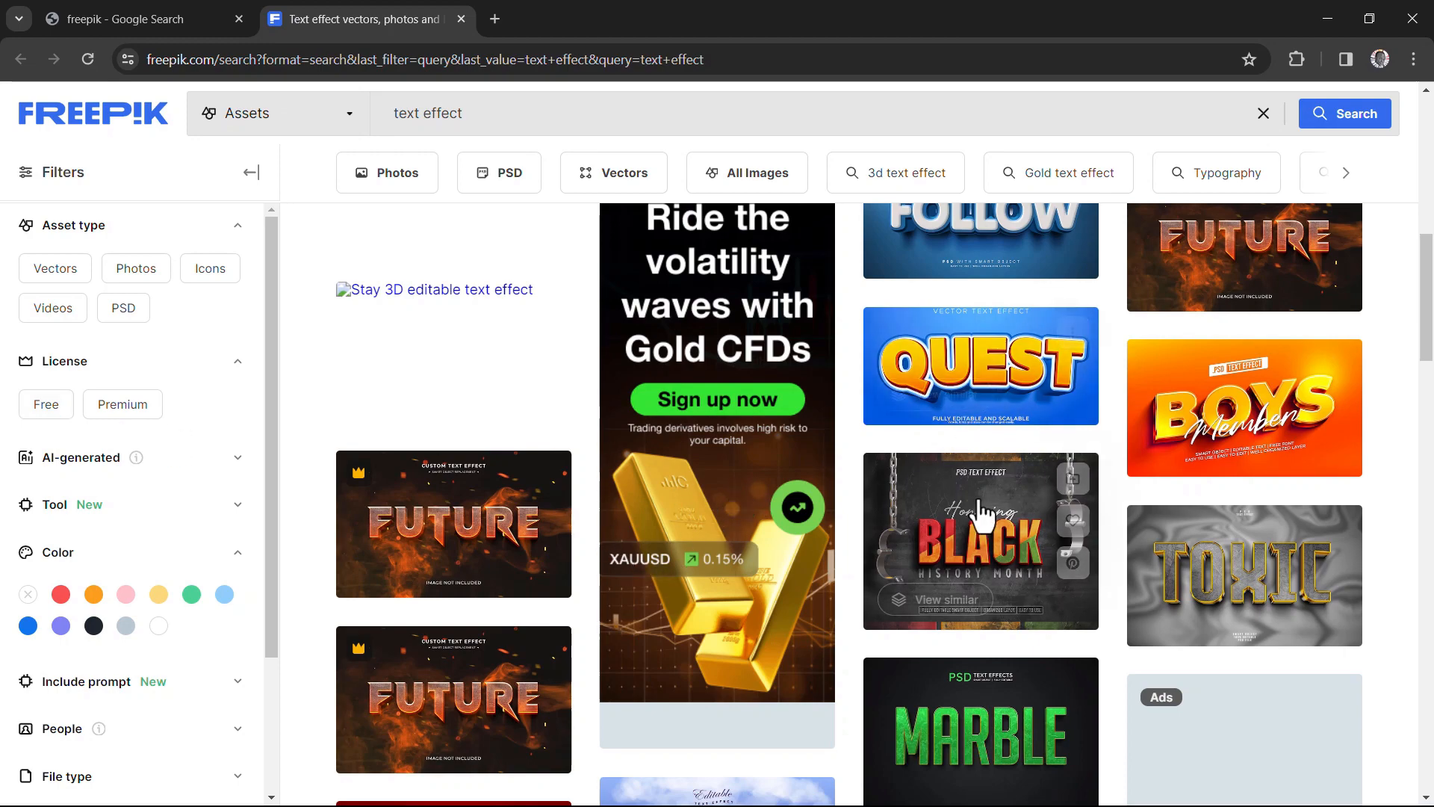
{"action": "scroll", "coordinate": [881, 496], "scroll_direction": "down", "scroll_amount": 2}
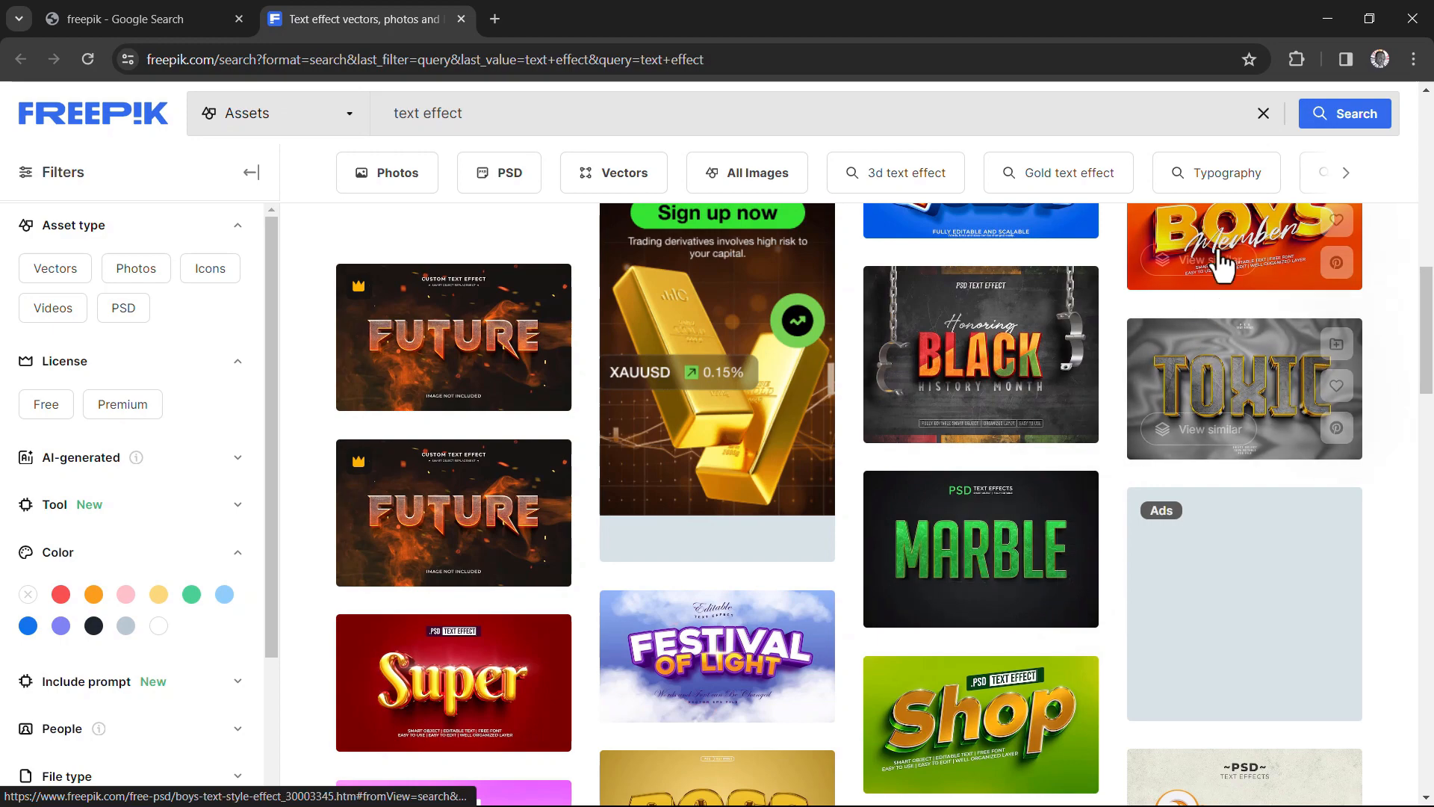
{"action": "scroll", "coordinate": [1222, 265], "scroll_direction": "up", "scroll_amount": 2}
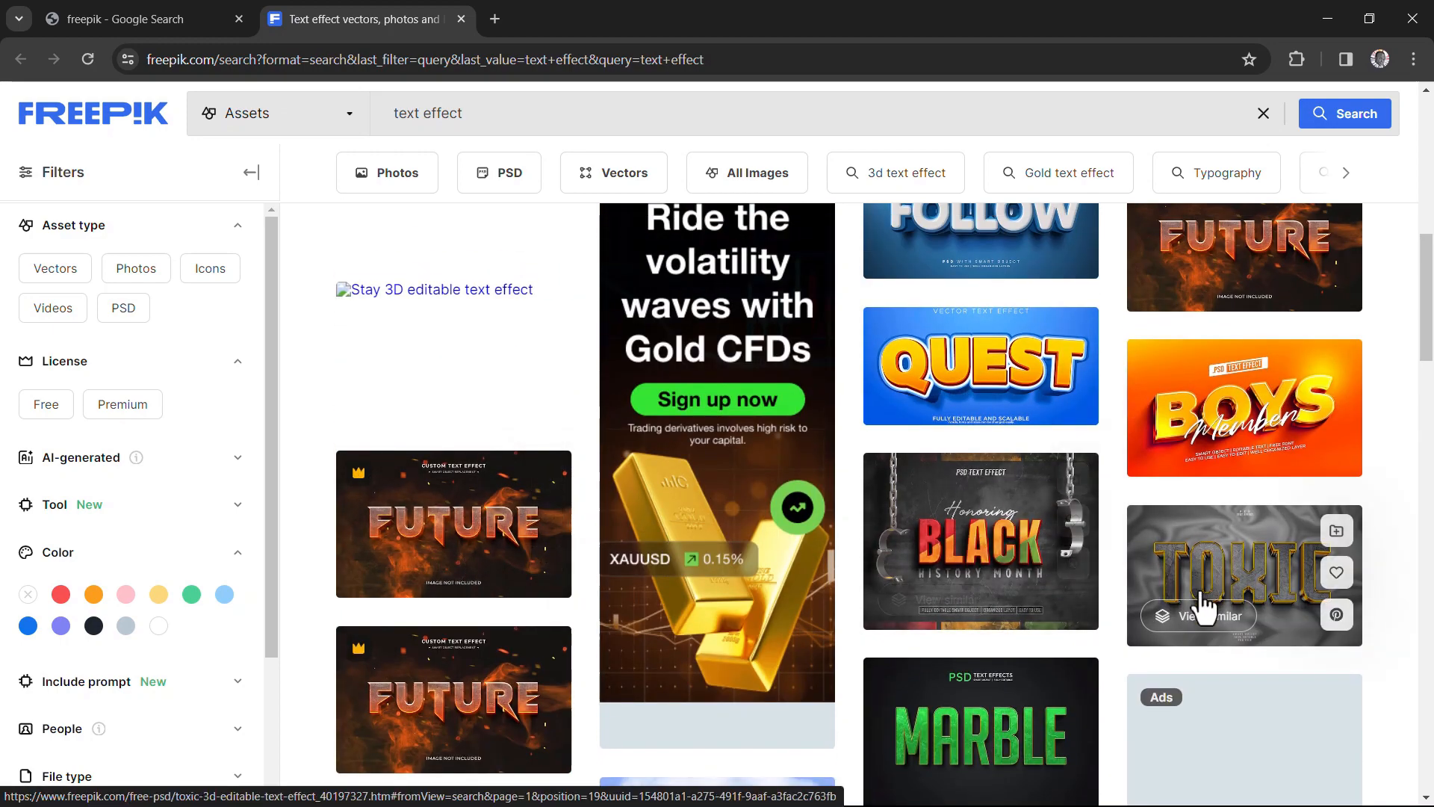
{"action": "scroll", "coordinate": [656, 554], "scroll_direction": "down", "scroll_amount": 7}
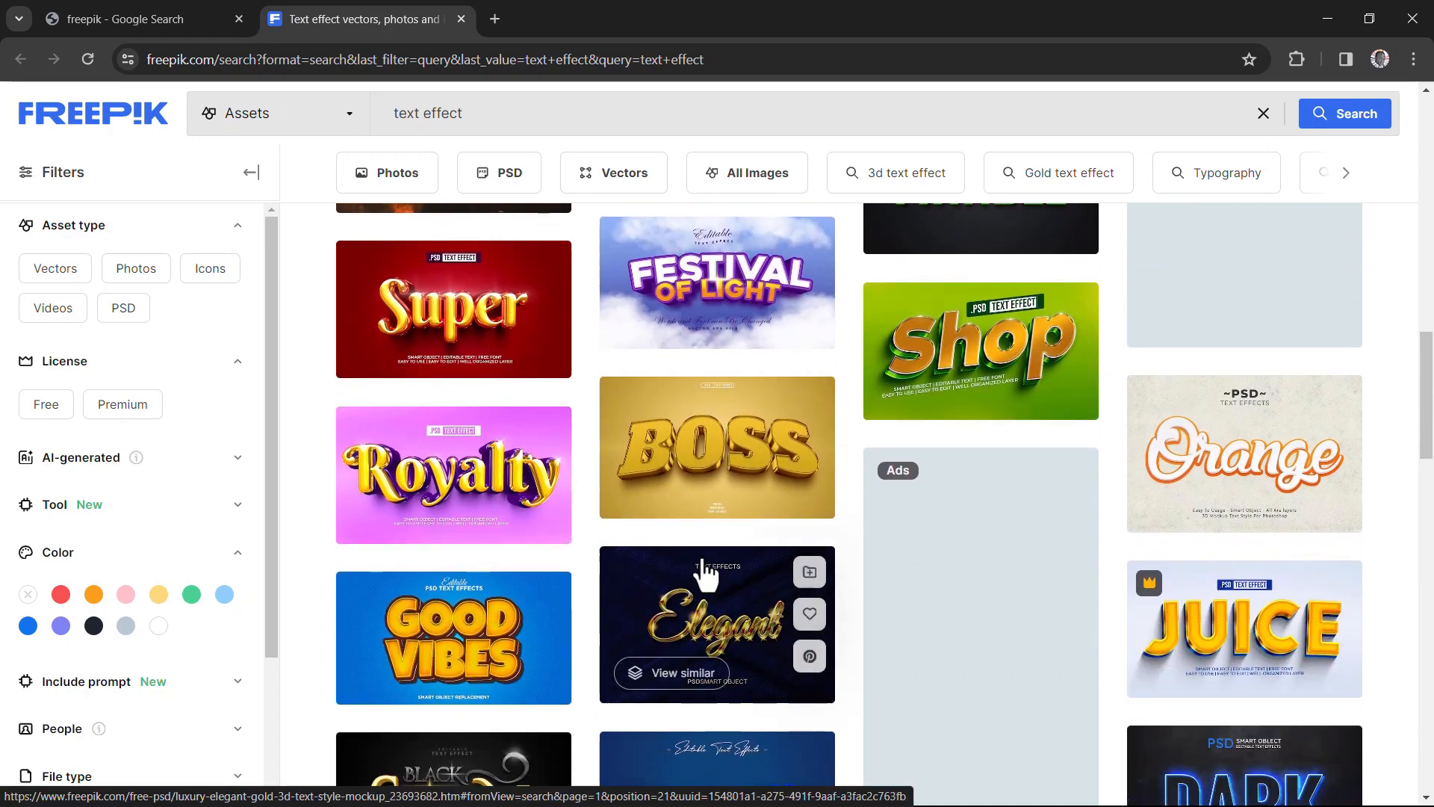
{"action": "scroll", "coordinate": [751, 486], "scroll_direction": "down", "scroll_amount": 3}
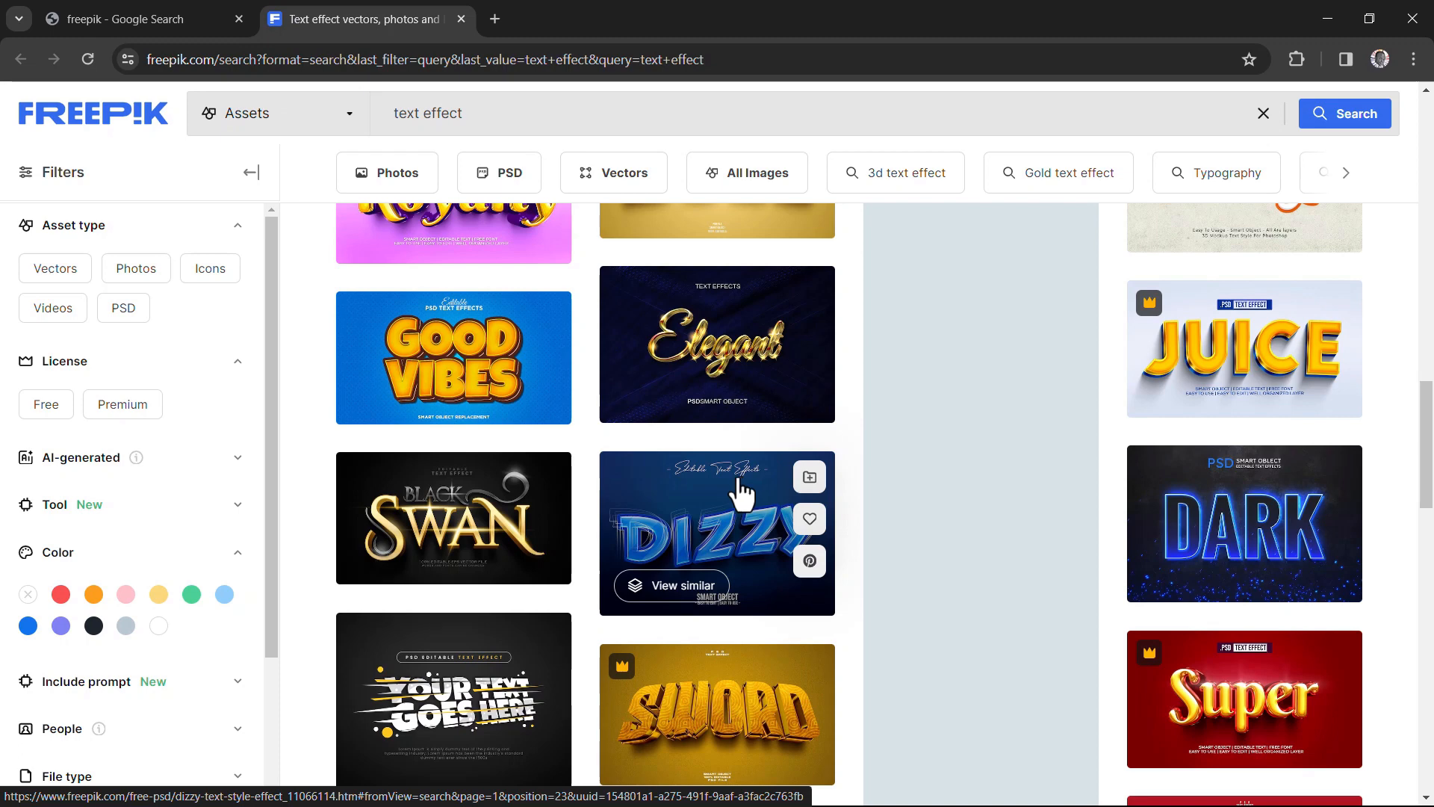
{"action": "scroll", "coordinate": [742, 493], "scroll_direction": "down", "scroll_amount": 1}
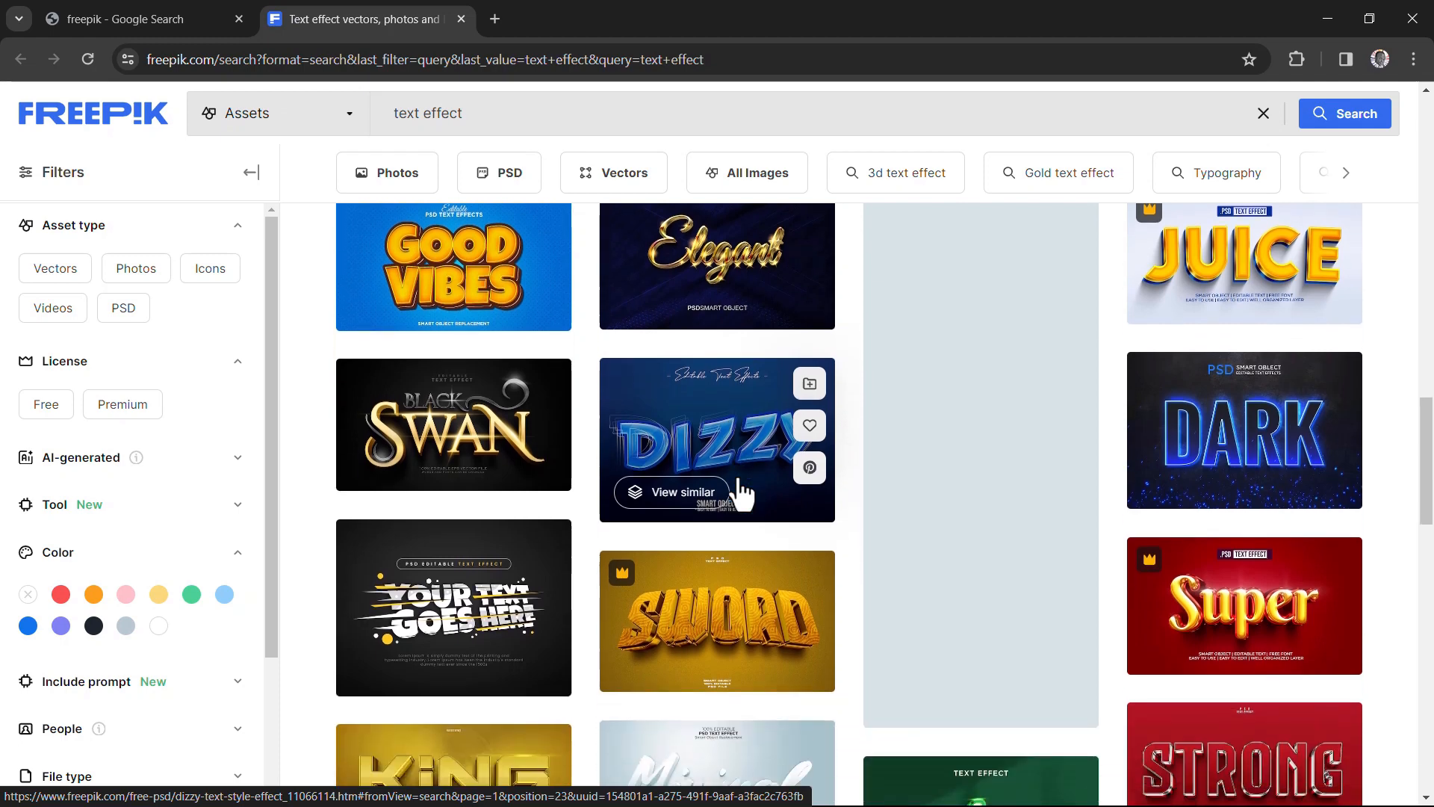
{"action": "scroll", "coordinate": [738, 489], "scroll_direction": "down", "scroll_amount": 2}
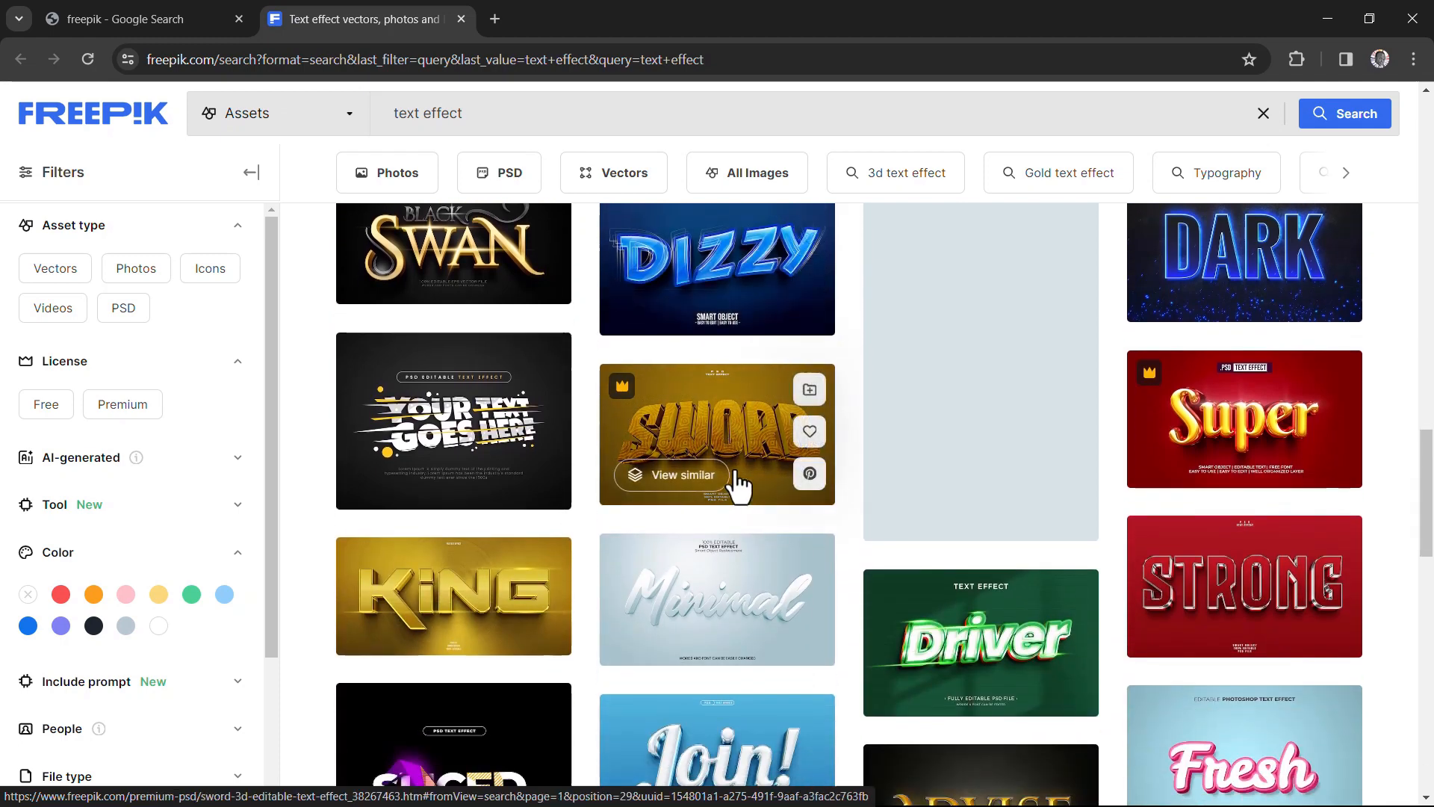
{"action": "scroll", "coordinate": [738, 479], "scroll_direction": "up", "scroll_amount": 1}
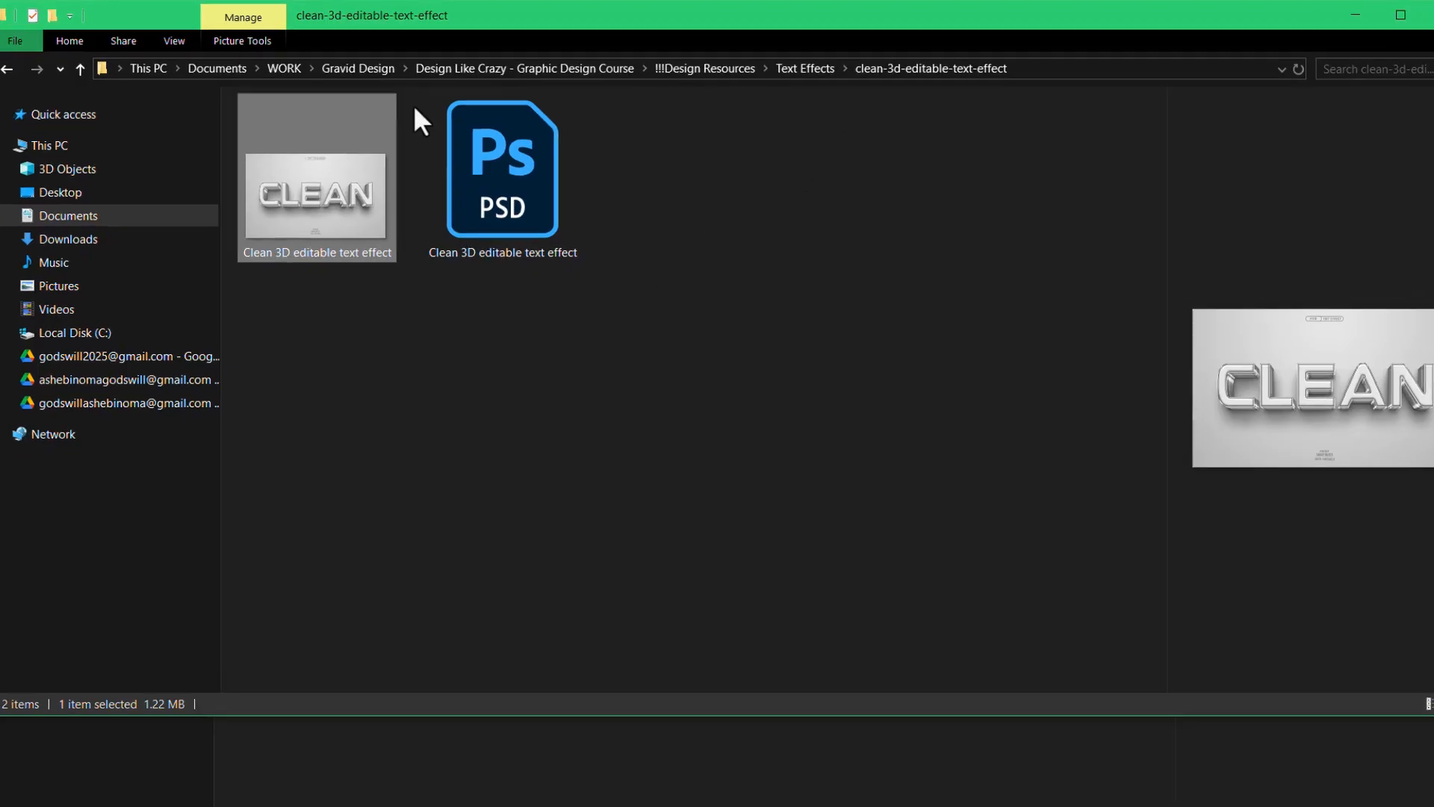
- In File Explorer, go up to the Text Effects folder and view the extraction options for the shining-gold-text-effect archive
{"action": "left_click", "coordinate": [1018, 100]}
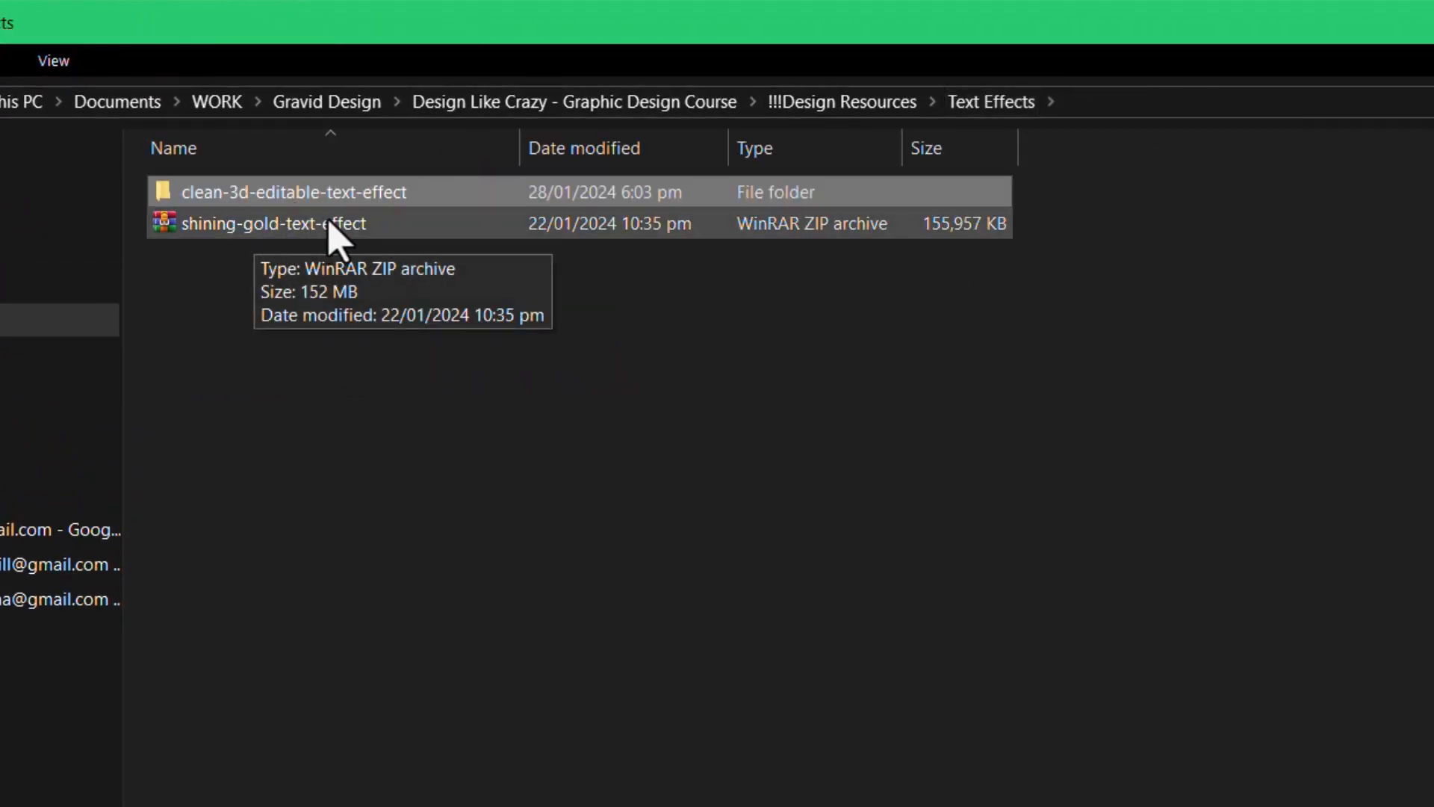
{"action": "left_click", "coordinate": [377, 226]}
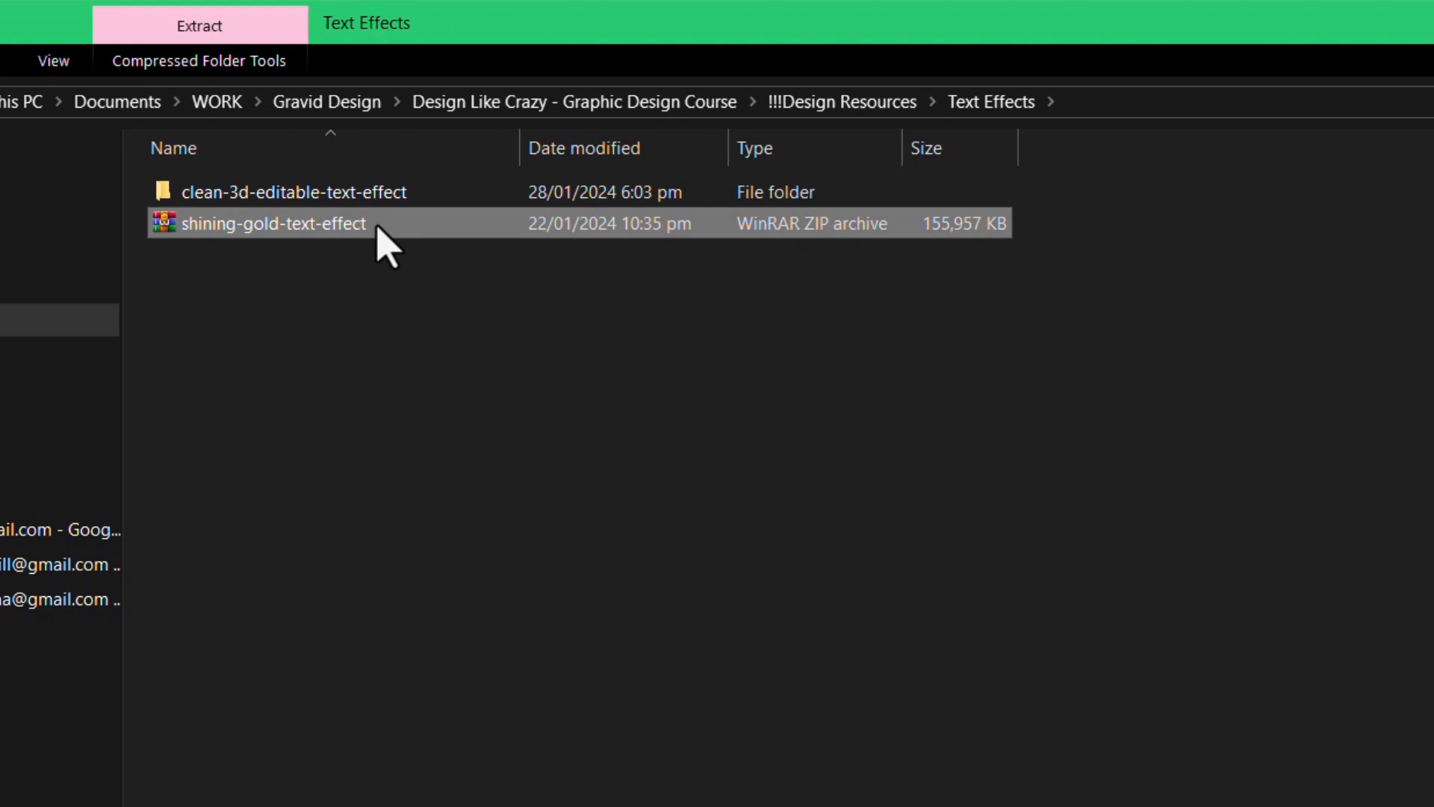
{"action": "right_click", "coordinate": [379, 228]}
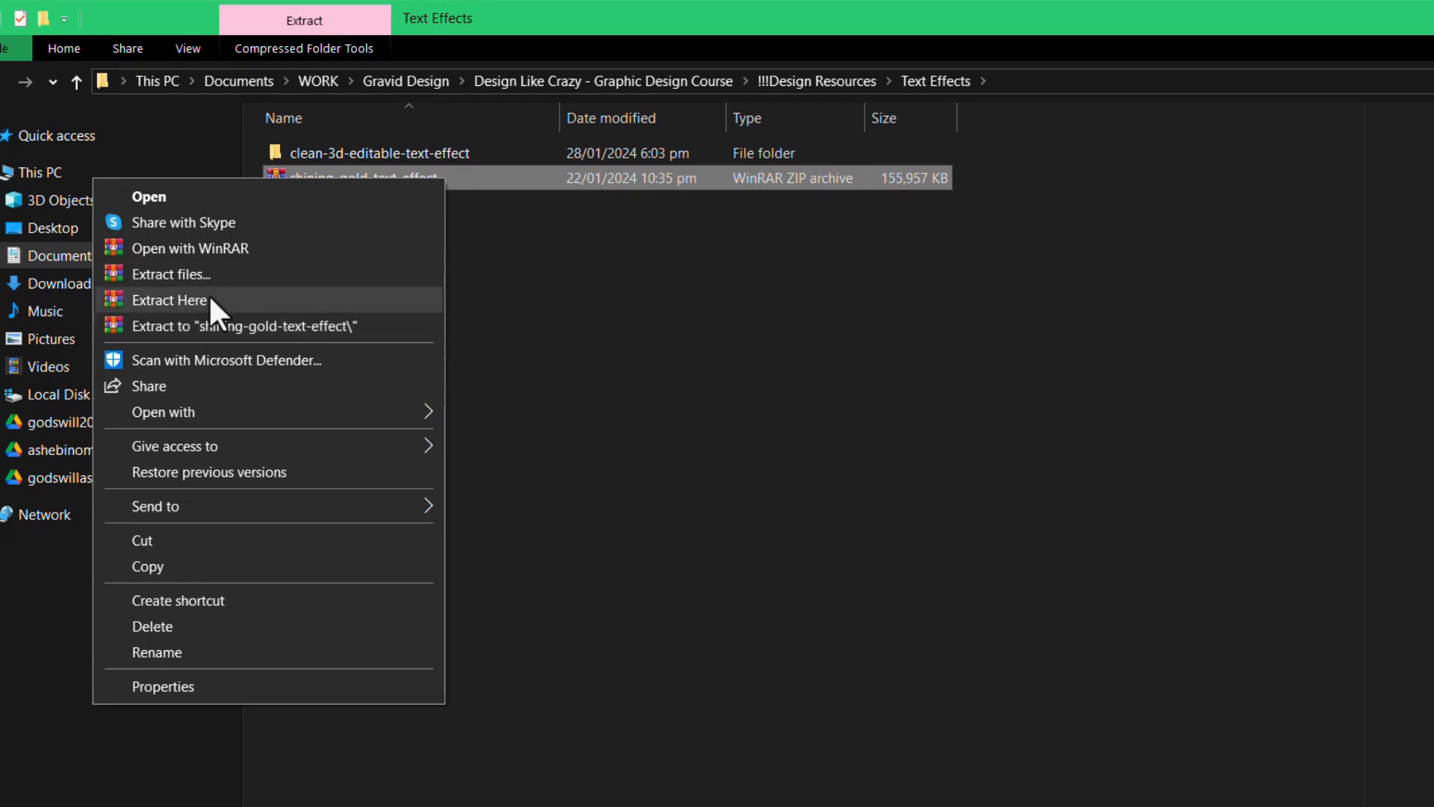
{"action": "left_click", "coordinate": [625, 321]}
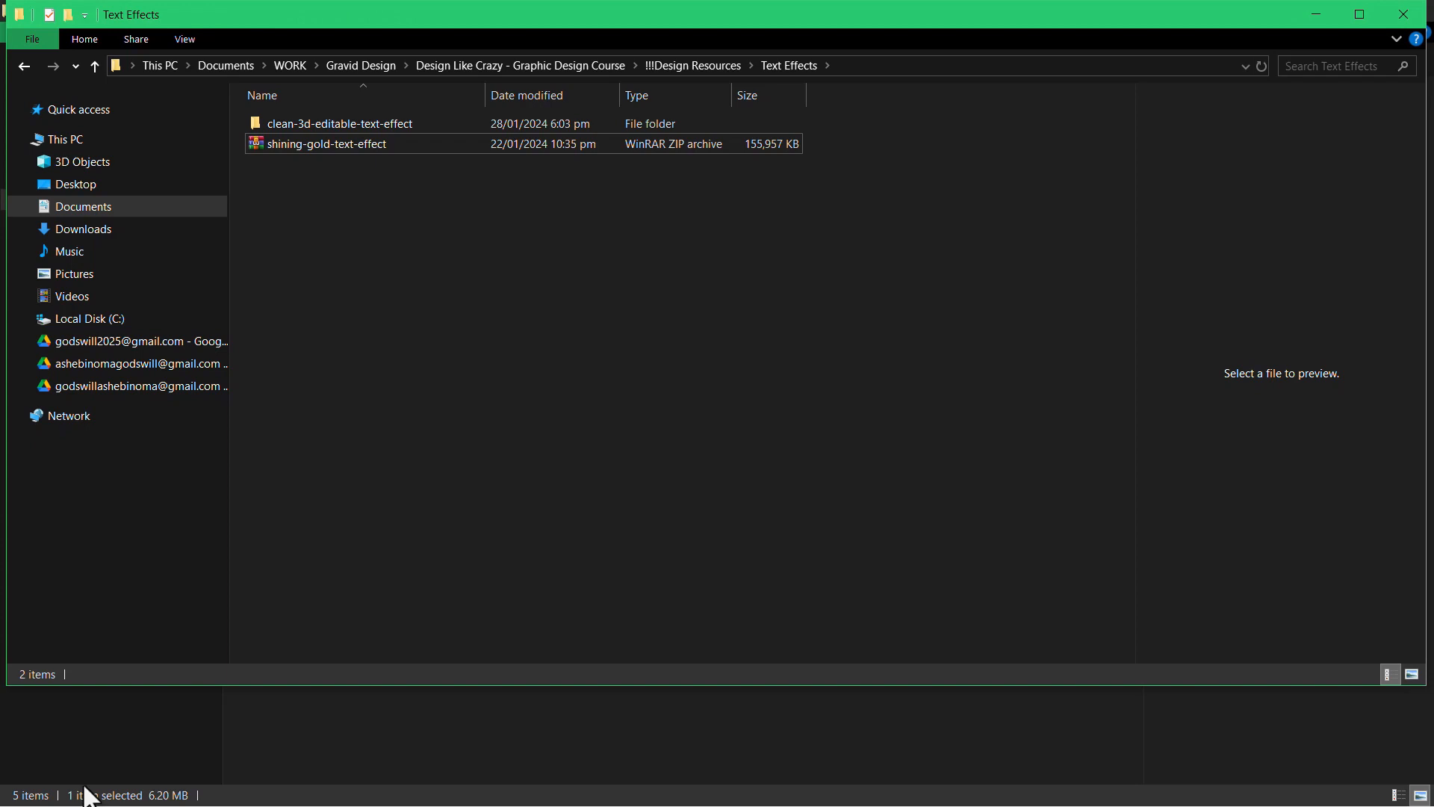
- Search the computer for the WinRAR app, then return to the Text Effects folder
{"action": "key", "text": "super"}
{"action": "type", "text": "winra"}
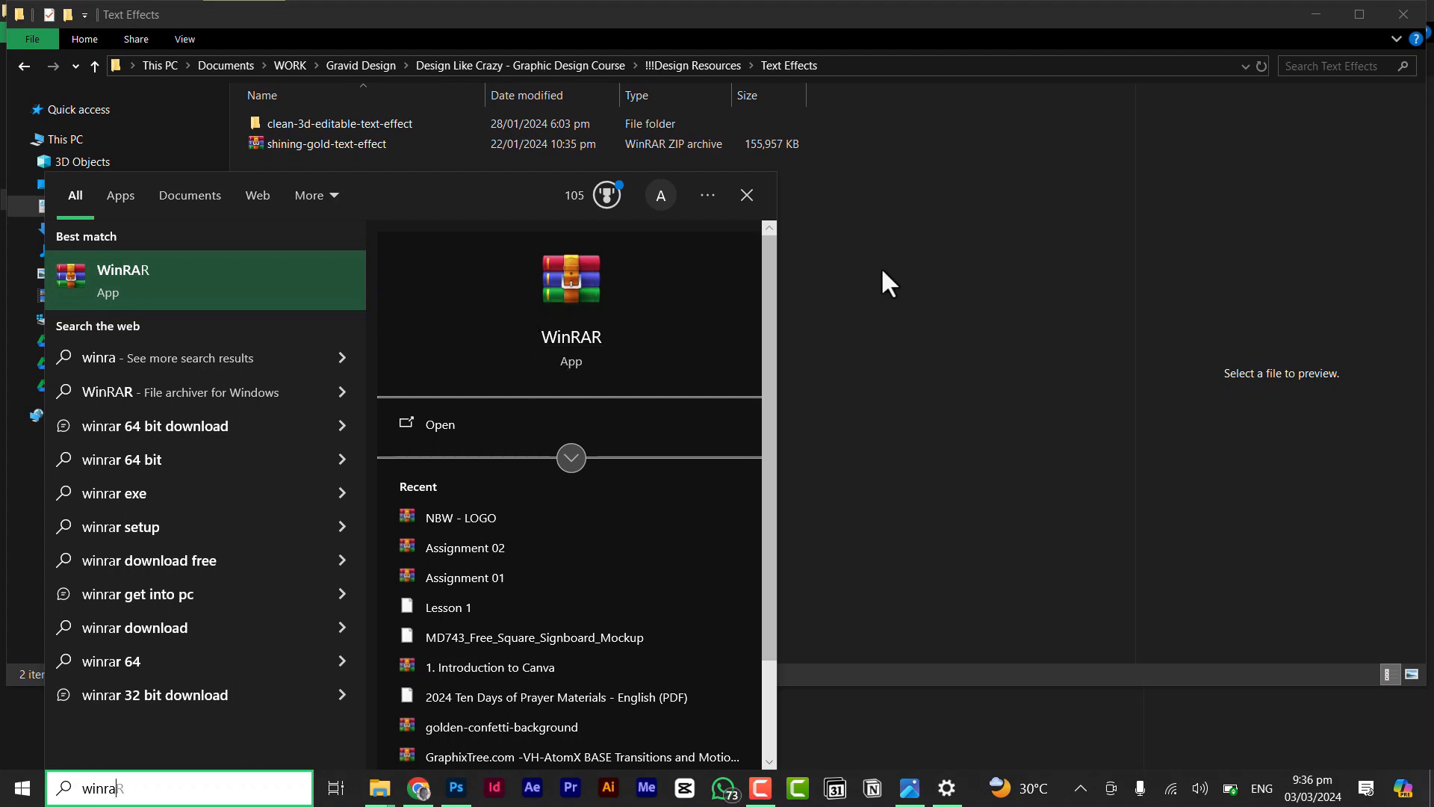
{"action": "left_click", "coordinate": [885, 225]}
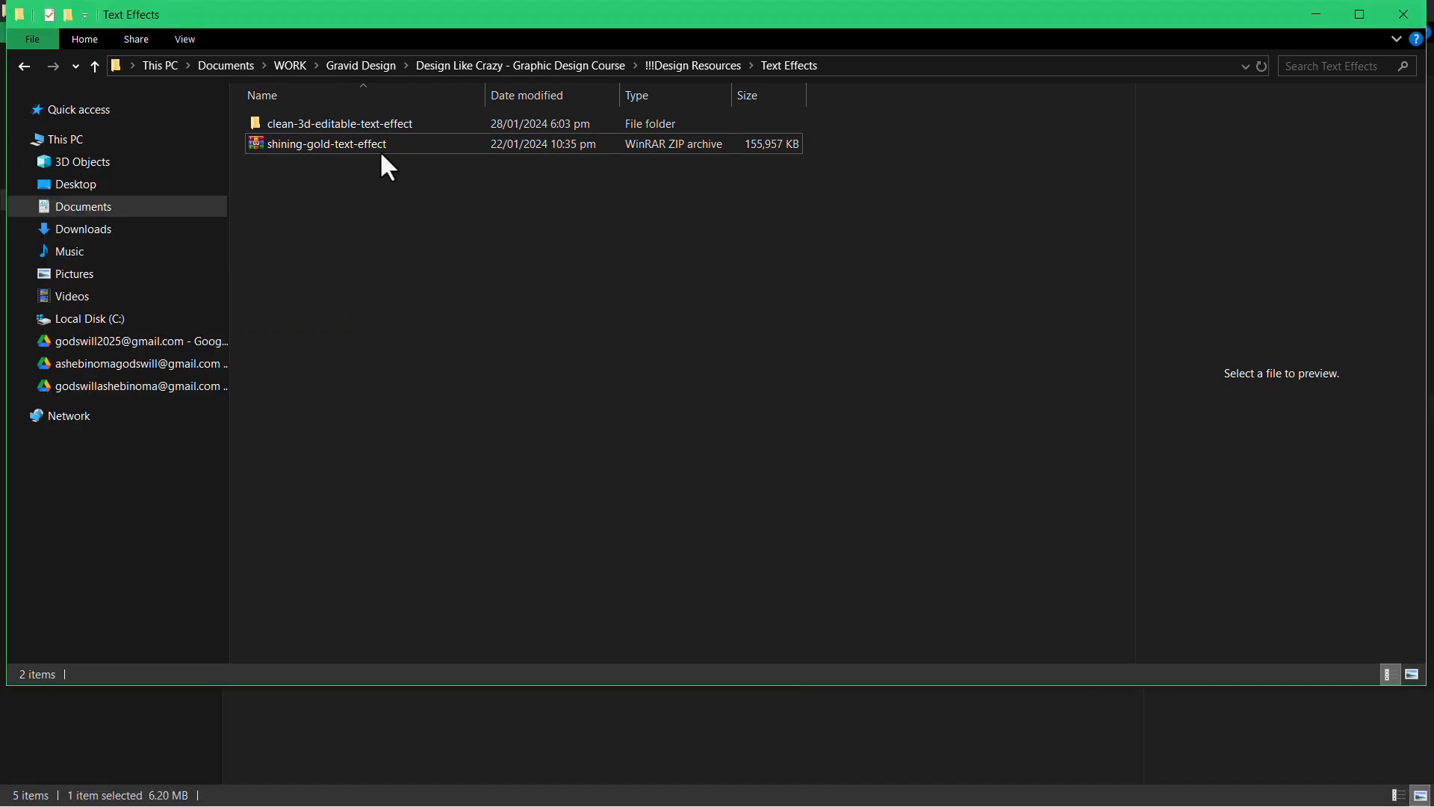
- Open the Clean 3D editable text effect PSD from the clean-3d-editable-text-effect folder in Photoshop
{"action": "left_click", "coordinate": [402, 125]}
{"action": "double_click", "coordinate": [402, 126]}
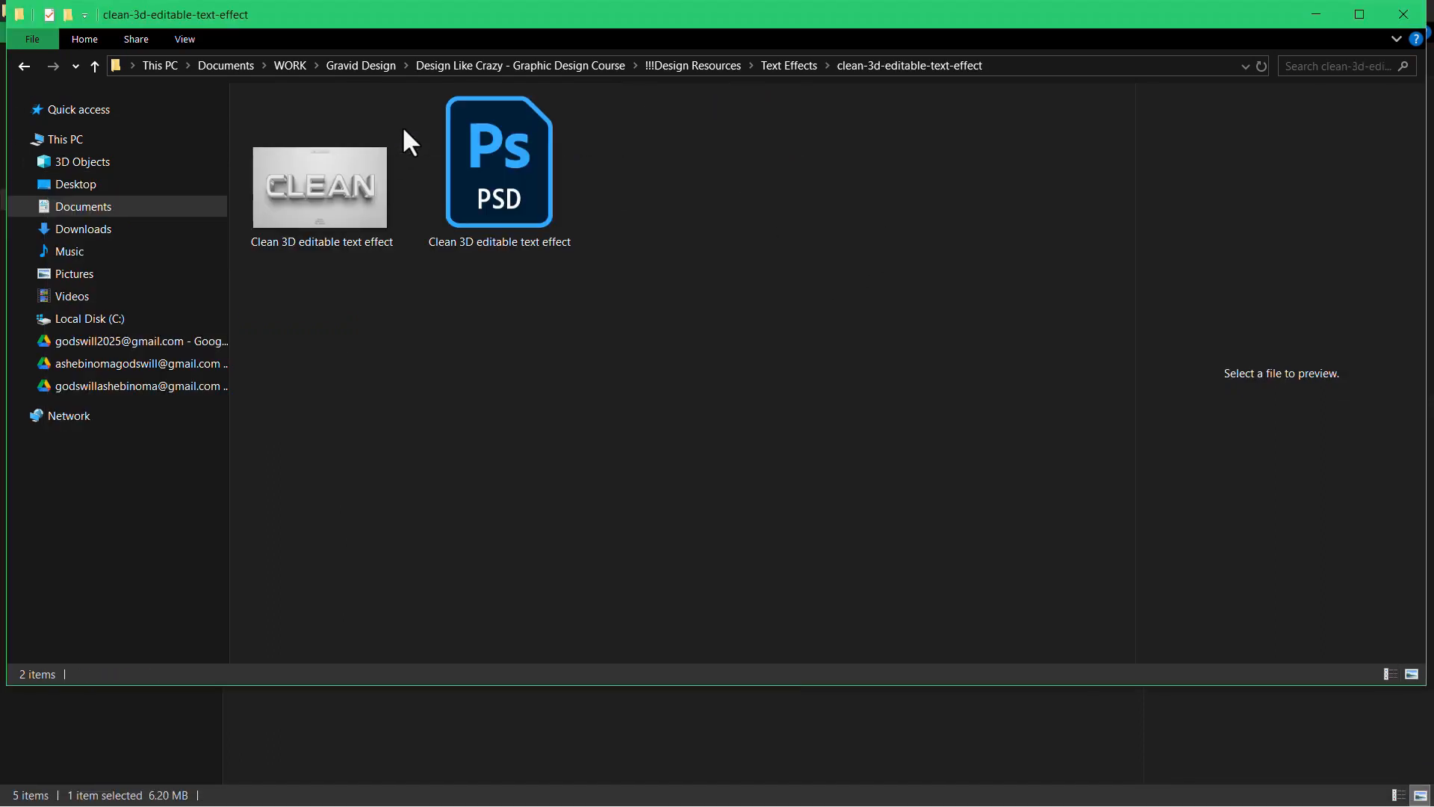
{"action": "left_click", "coordinate": [305, 212]}
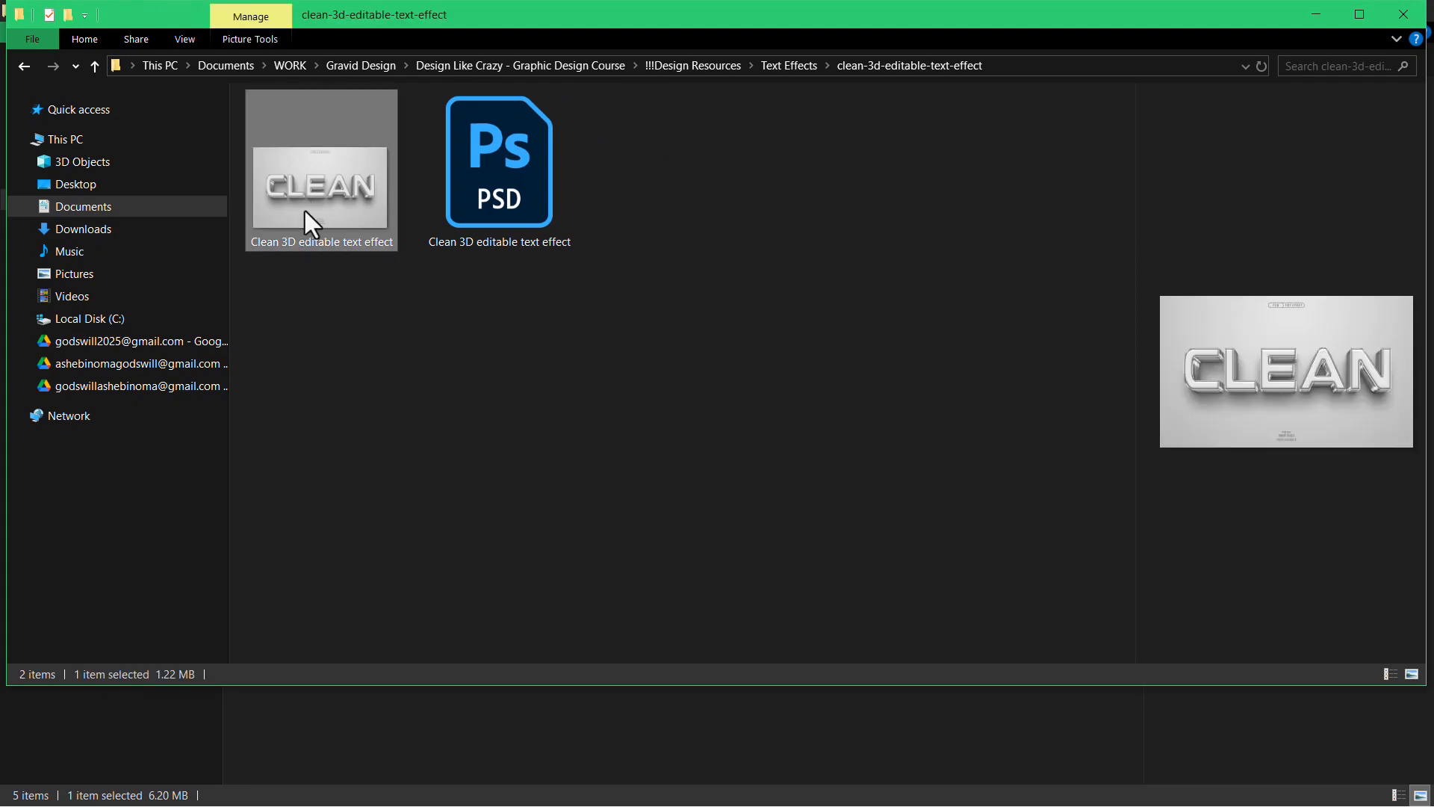
{"action": "mouse_move", "coordinate": [532, 185]}
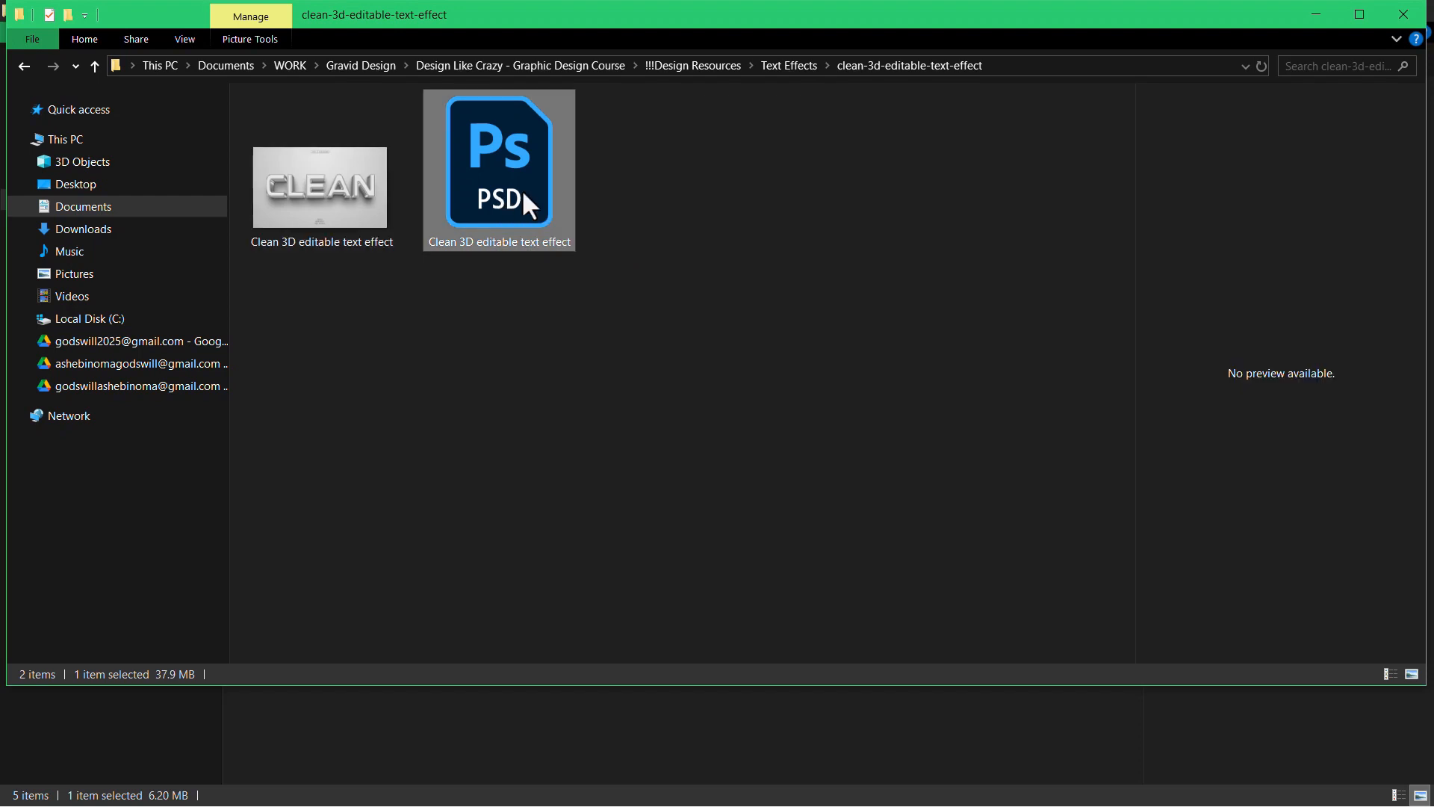
{"action": "double_click", "coordinate": [524, 194]}
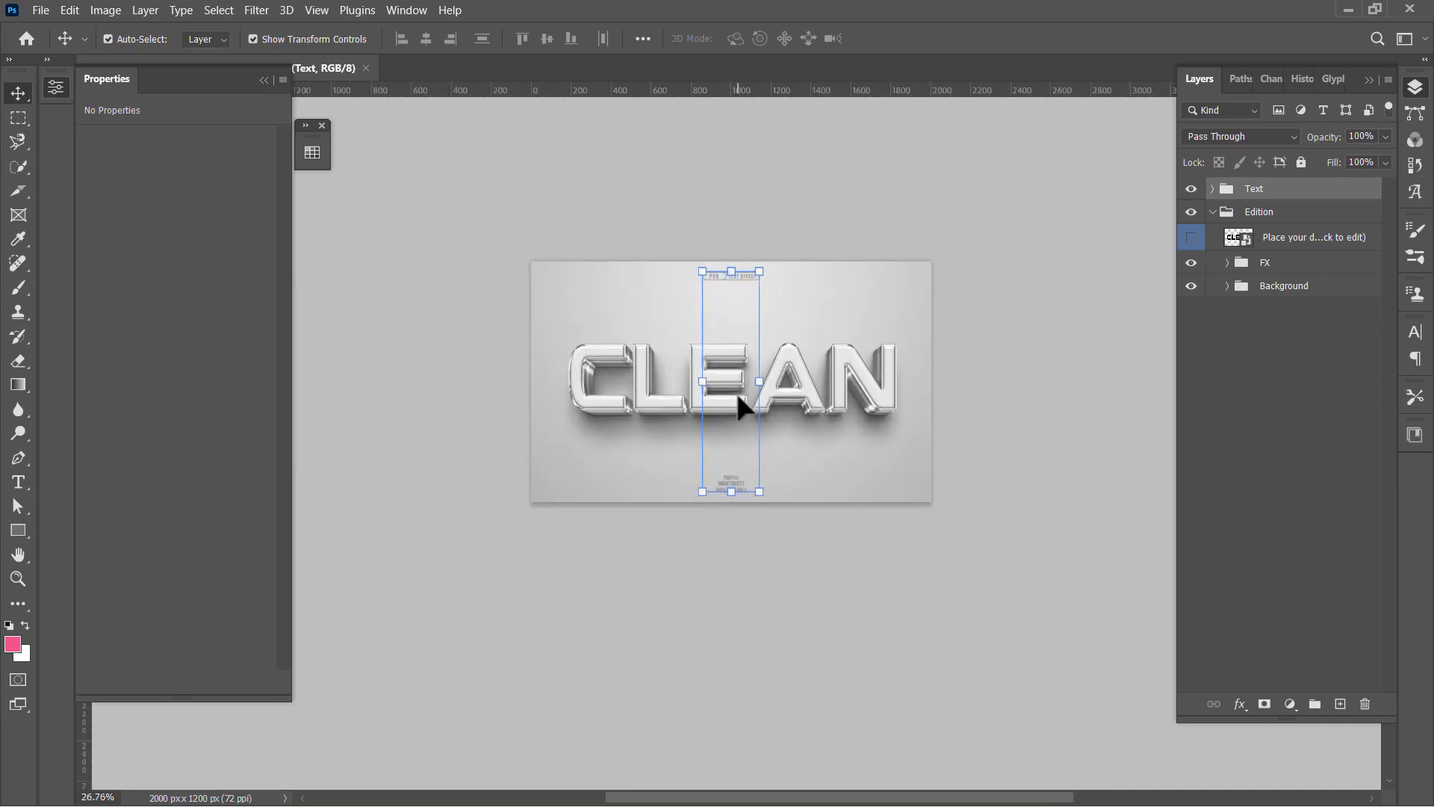
{"action": "scroll", "coordinate": [738, 396], "scroll_direction": "up", "scroll_amount": 3}
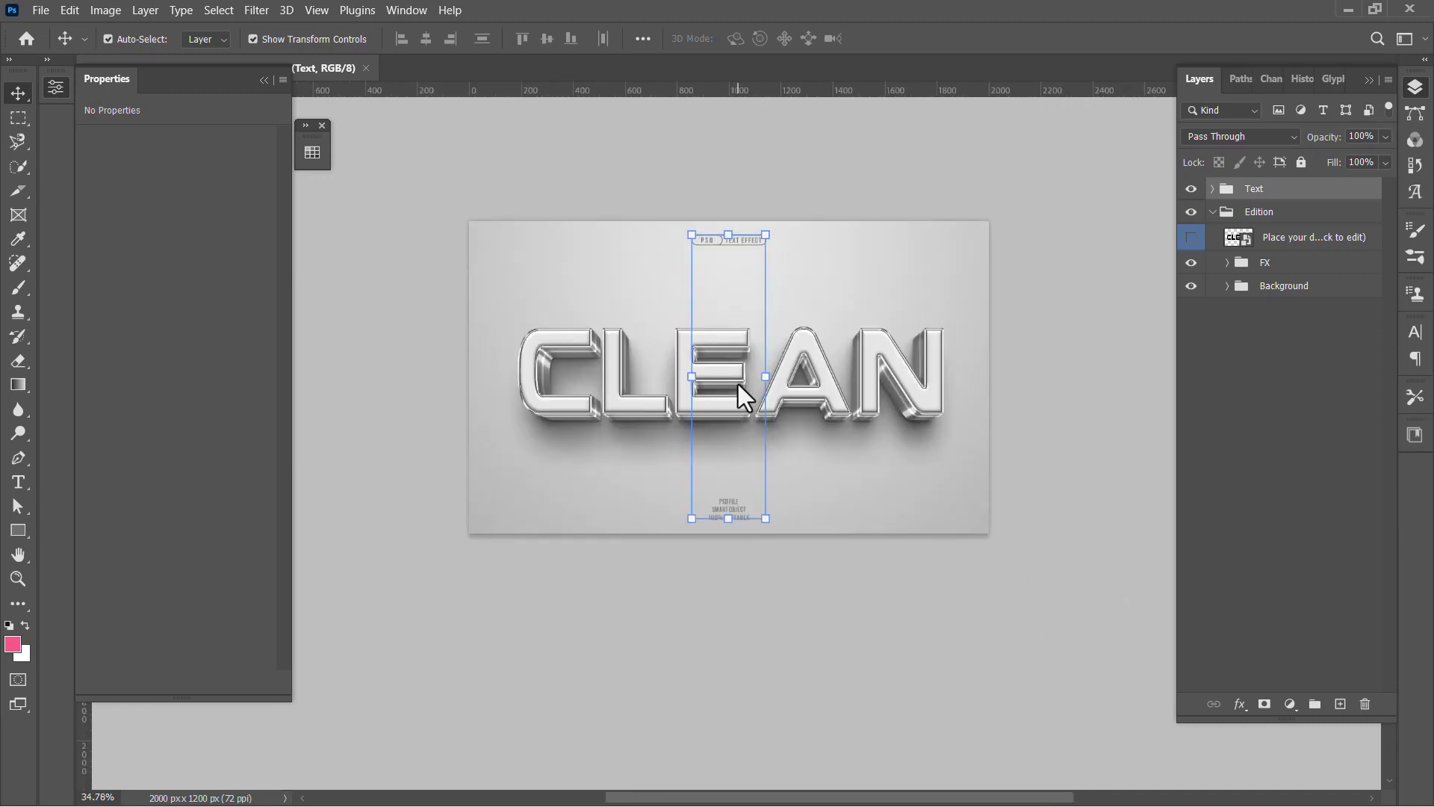
- Hide the Text group in the Clean text effect document and leave no layer selected
{"action": "scroll", "coordinate": [738, 386], "scroll_direction": "up", "scroll_amount": 3}
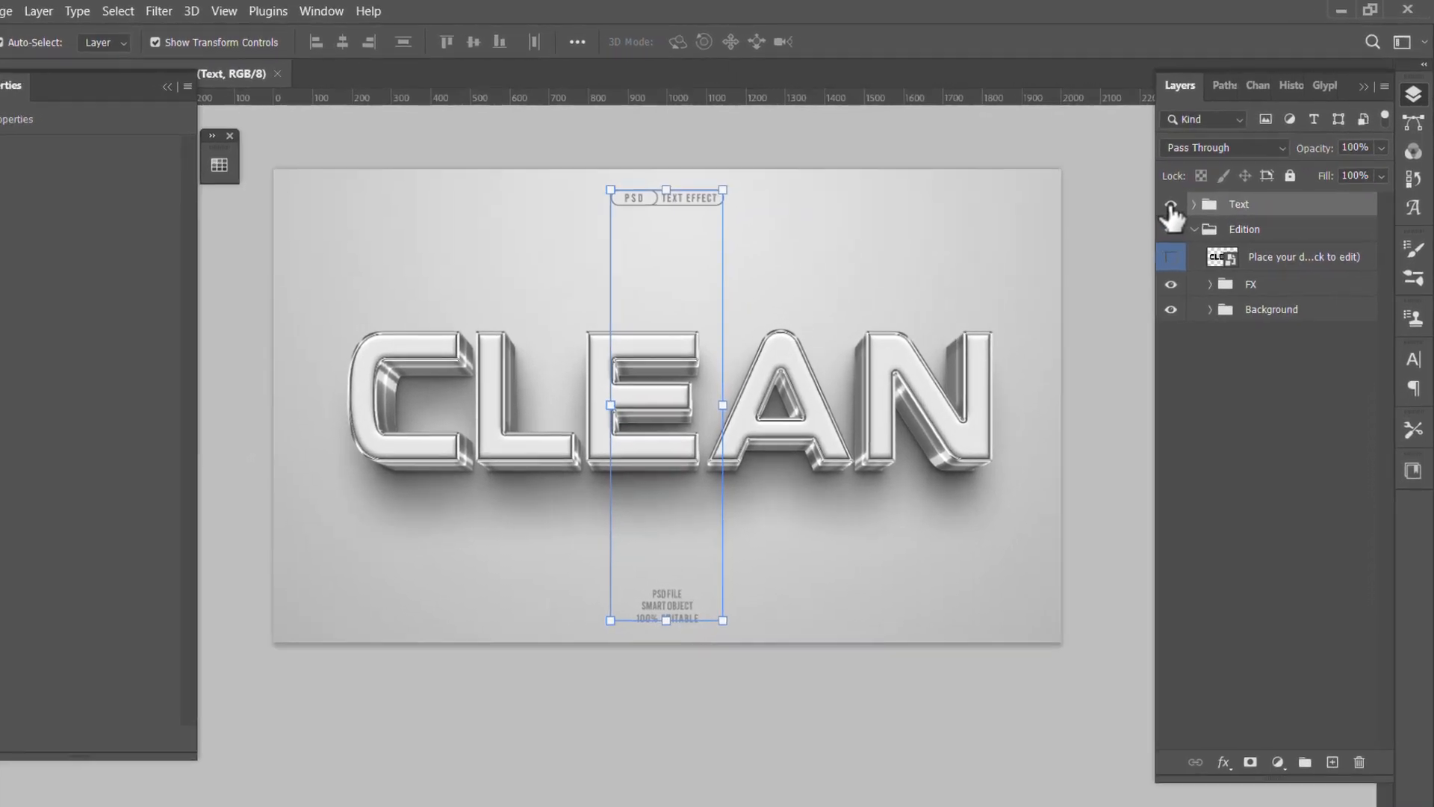
{"action": "left_click", "coordinate": [1171, 205]}
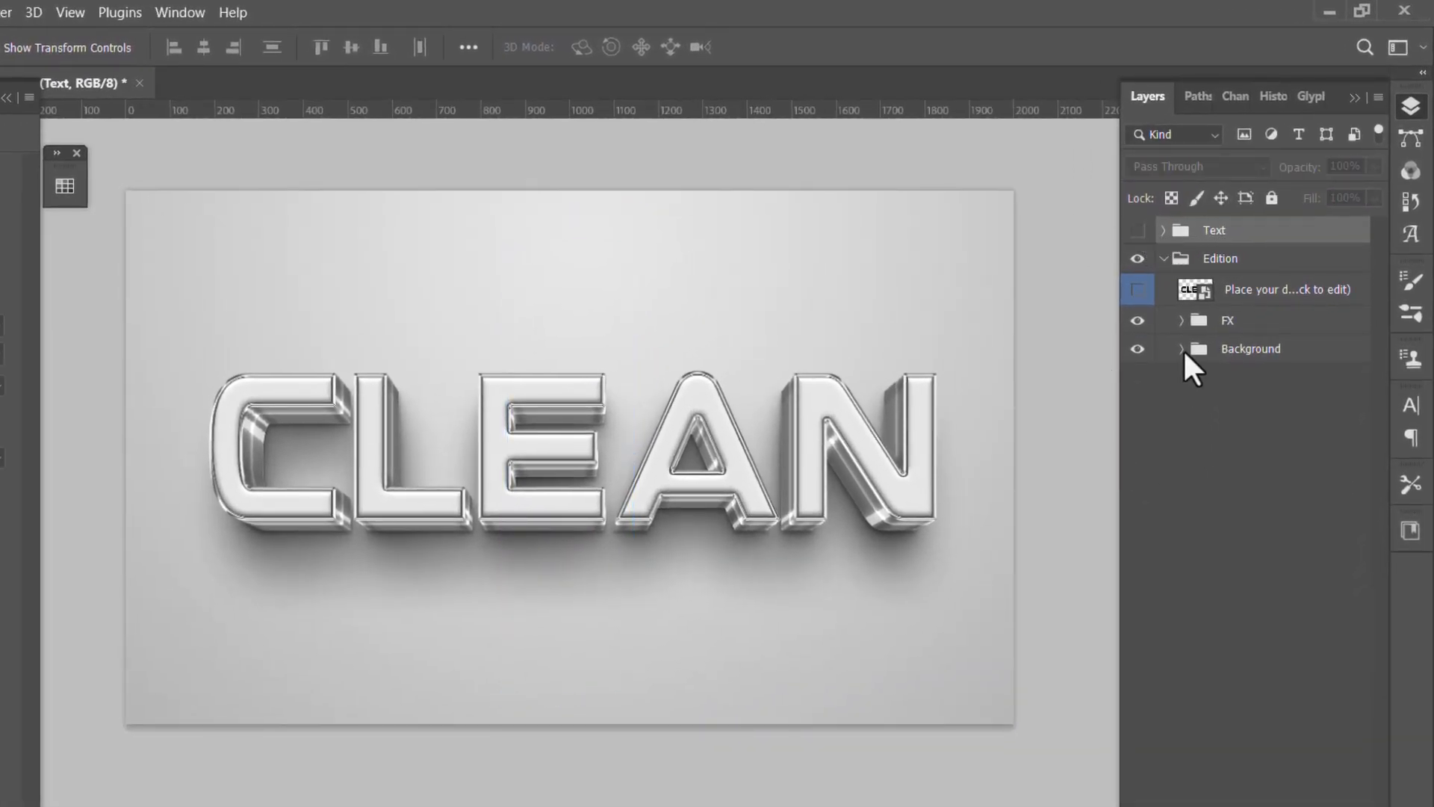
{"action": "left_click", "coordinate": [1177, 450]}
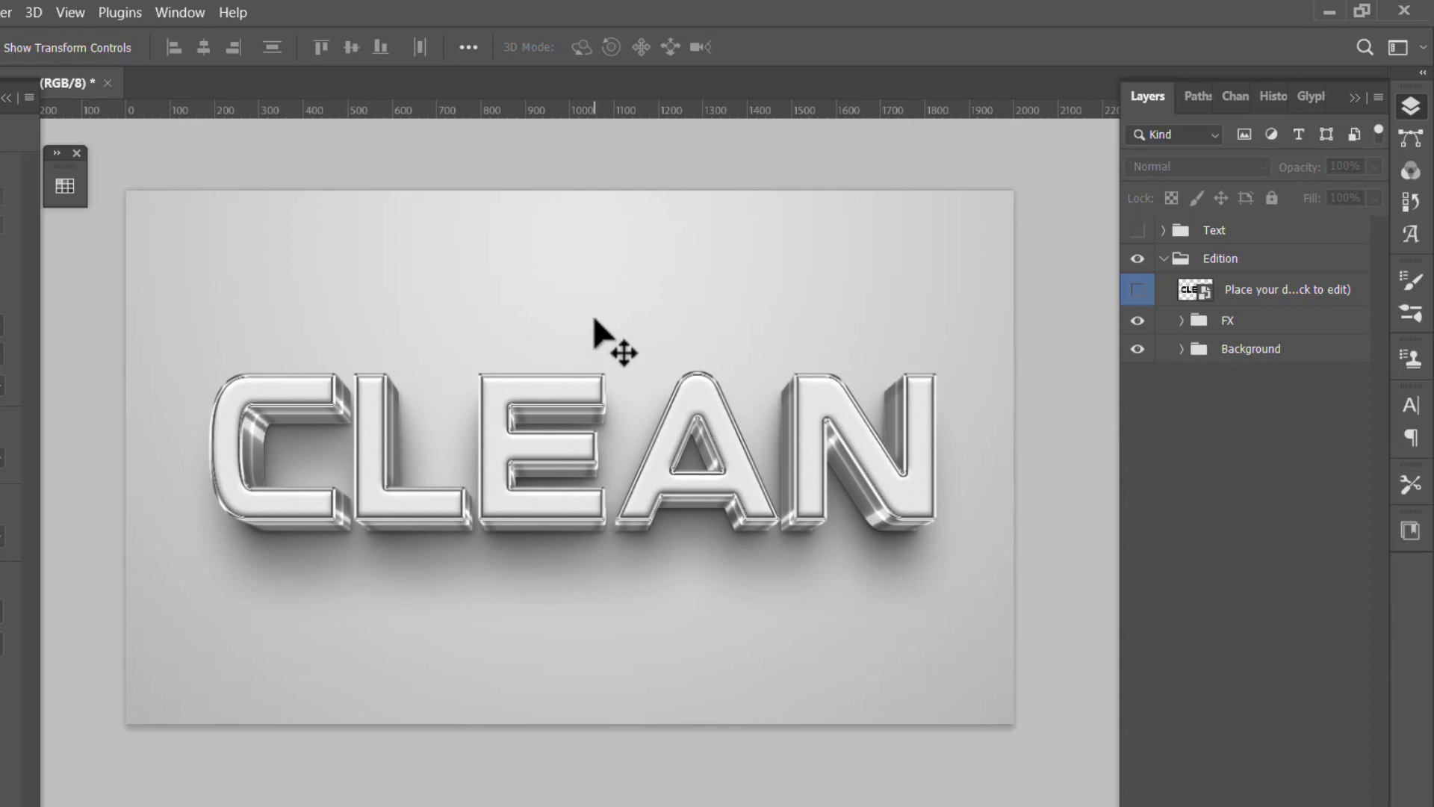
- Switch to Course content copy.psd and hide the chrome-styled Group 1 title in Artboard 4
{"action": "key", "text": "ctrl+w"}
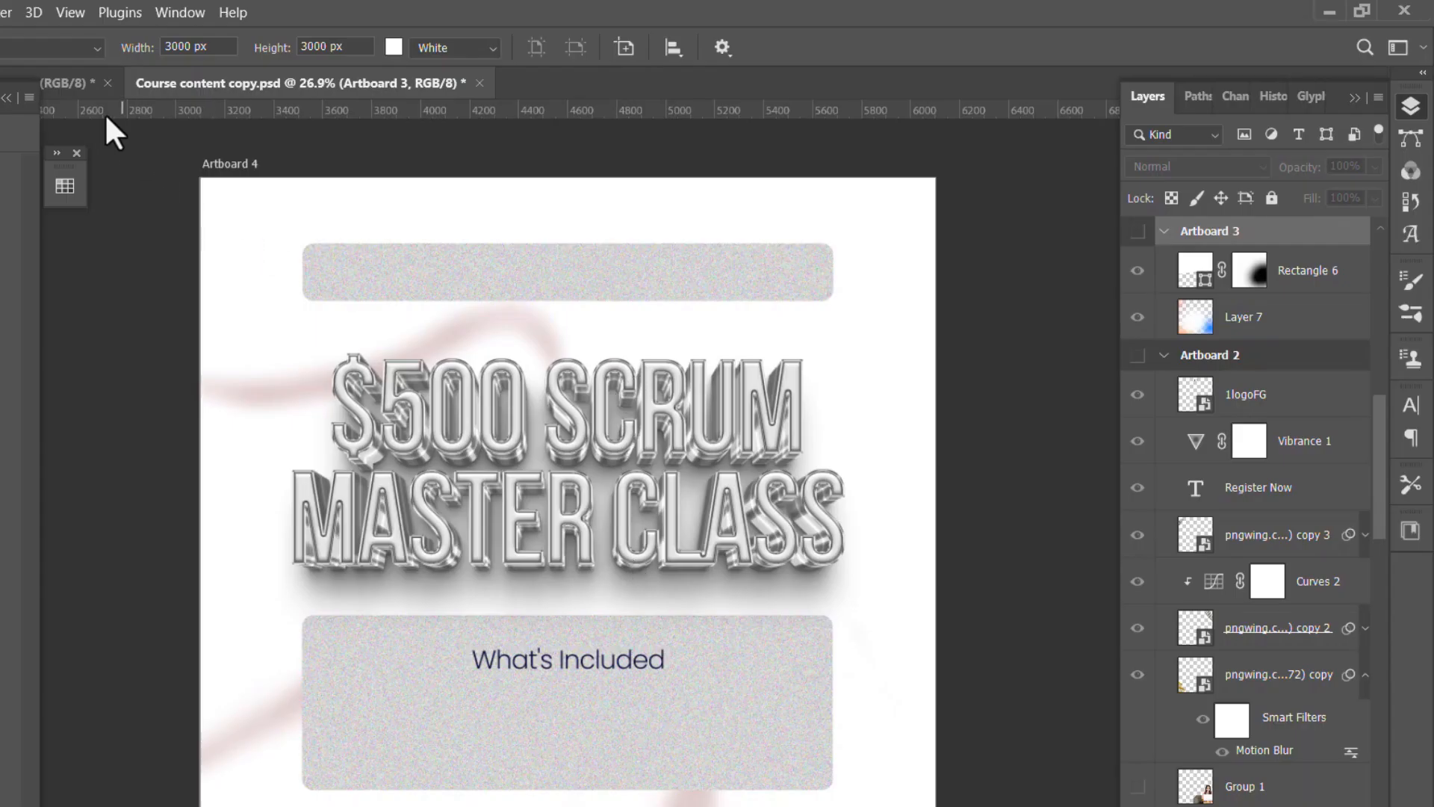
{"action": "left_click", "coordinate": [77, 88]}
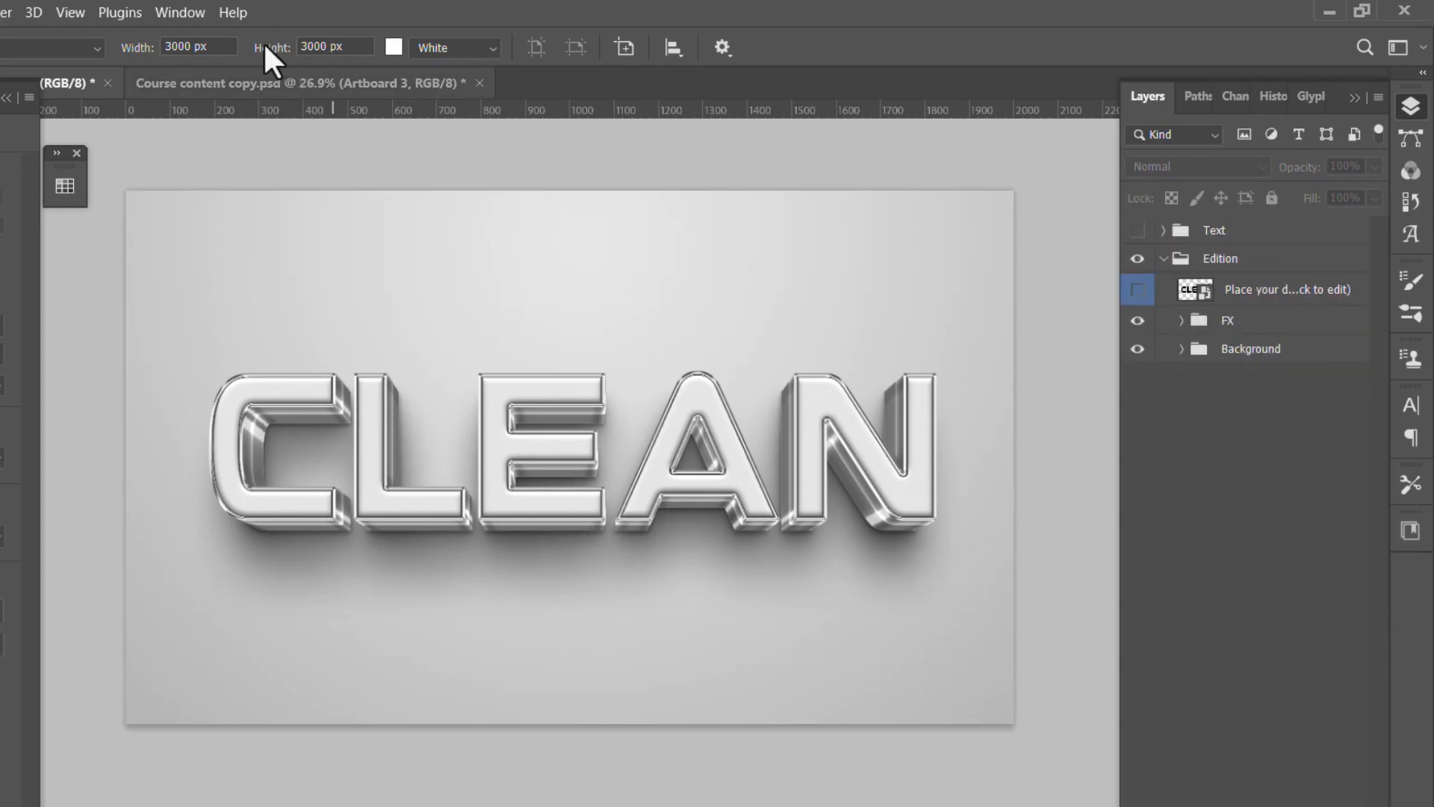
{"action": "left_click", "coordinate": [250, 84]}
{"action": "left_click_drag", "start_coordinate": [922, 448], "coordinate": [549, 429]}
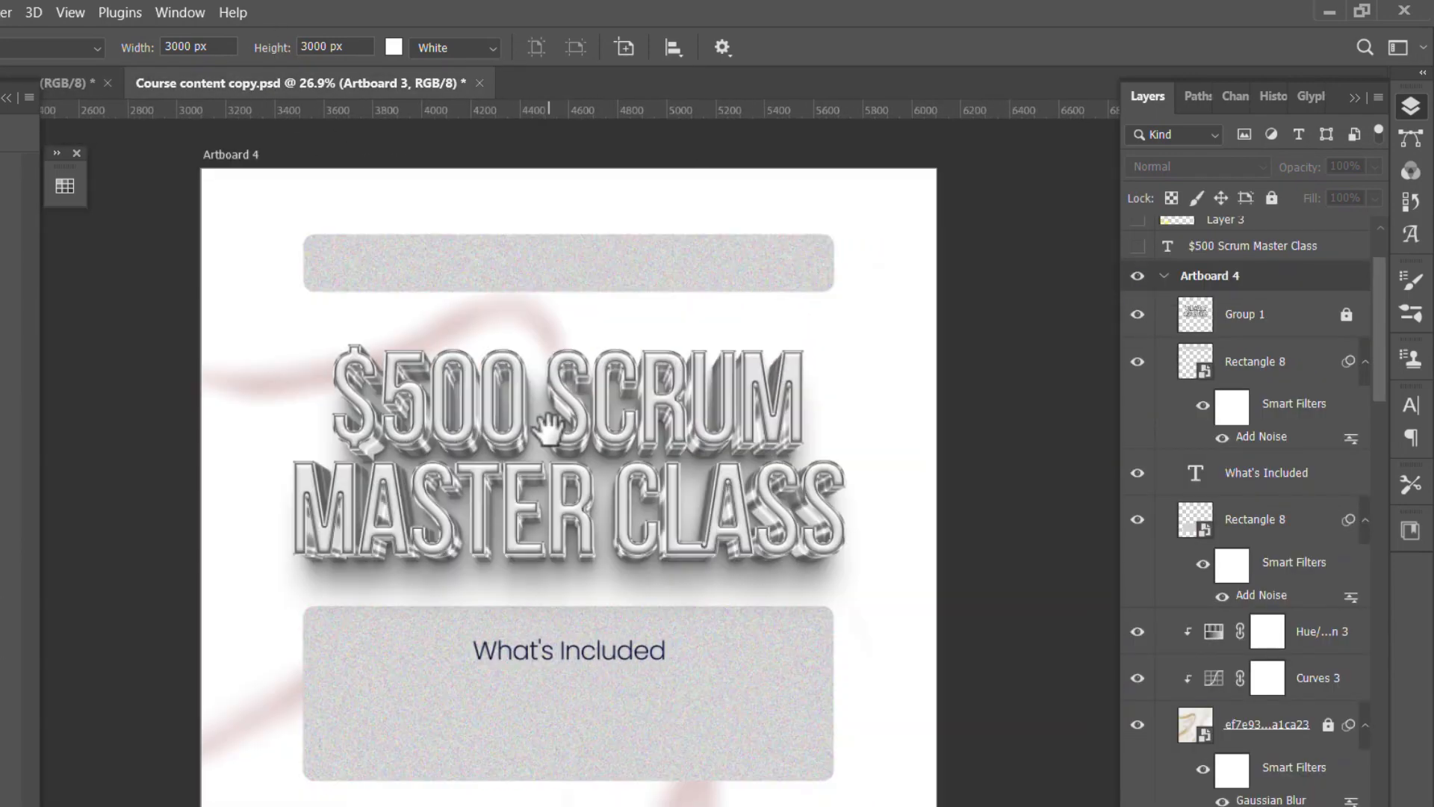
{"action": "scroll", "coordinate": [534, 457], "scroll_direction": "up", "scroll_amount": 2}
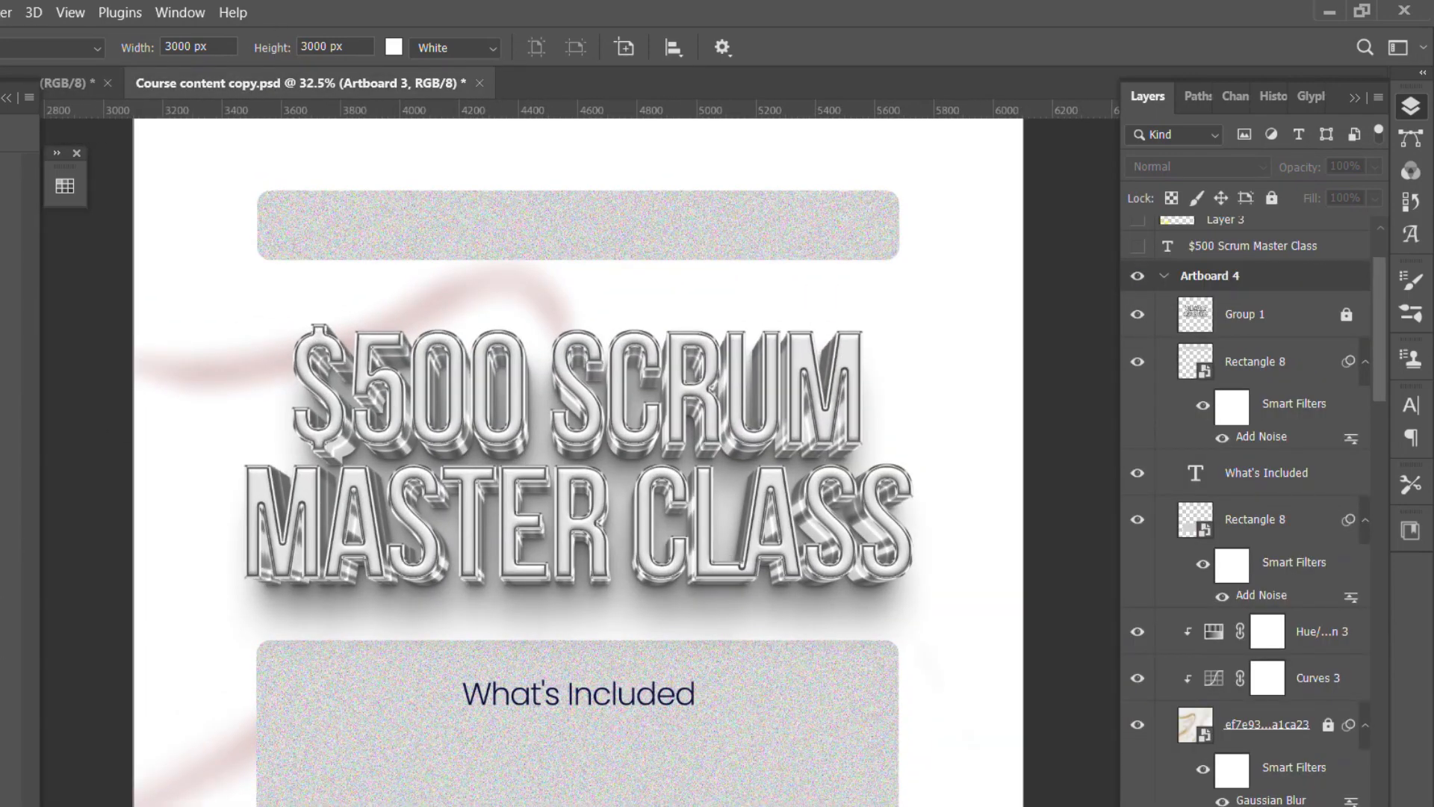
{"action": "key", "text": "v"}
{"action": "left_click", "coordinate": [568, 455]}
{"action": "left_click", "coordinate": [1138, 314]}
- Add the two-line title text "$500 Scrum" and "Master Class" between the grey panels of Artboard 4
{"action": "scroll", "coordinate": [348, 444], "scroll_direction": "down", "scroll_amount": 1}
{"action": "key", "text": "t"}
{"action": "left_click", "coordinate": [348, 436]}
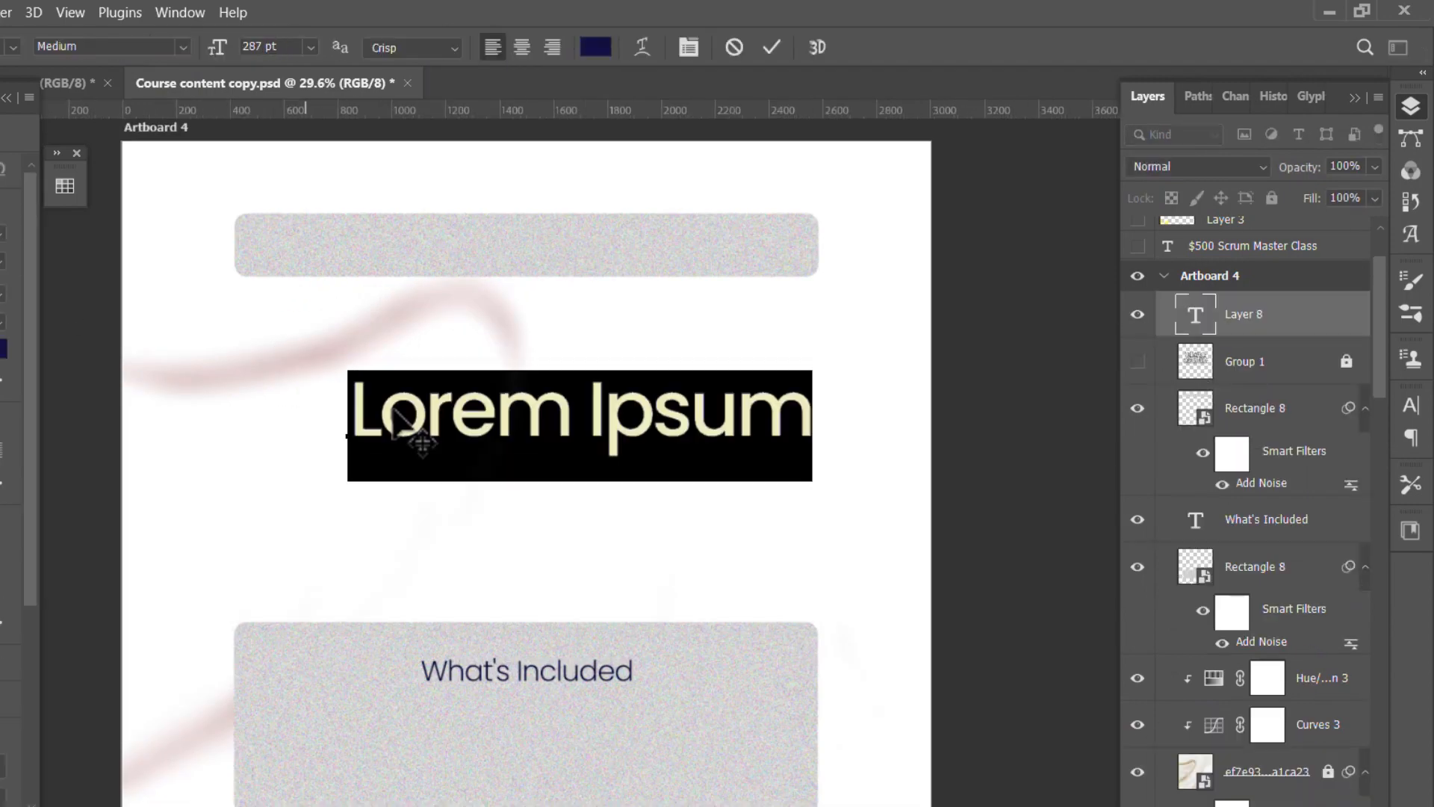
{"action": "type", "text": "$500 Scrum"}
{"action": "key", "text": "Return"}
{"action": "type", "text": "Master Class"}
{"action": "left_click", "coordinate": [771, 47]}
- Centre-align the title text, change it to a condensed all-caps font and tighten its line spacing
{"action": "left_click", "coordinate": [523, 47]}
{"action": "left_click", "coordinate": [2, 234]}
{"action": "key", "text": "Return"}
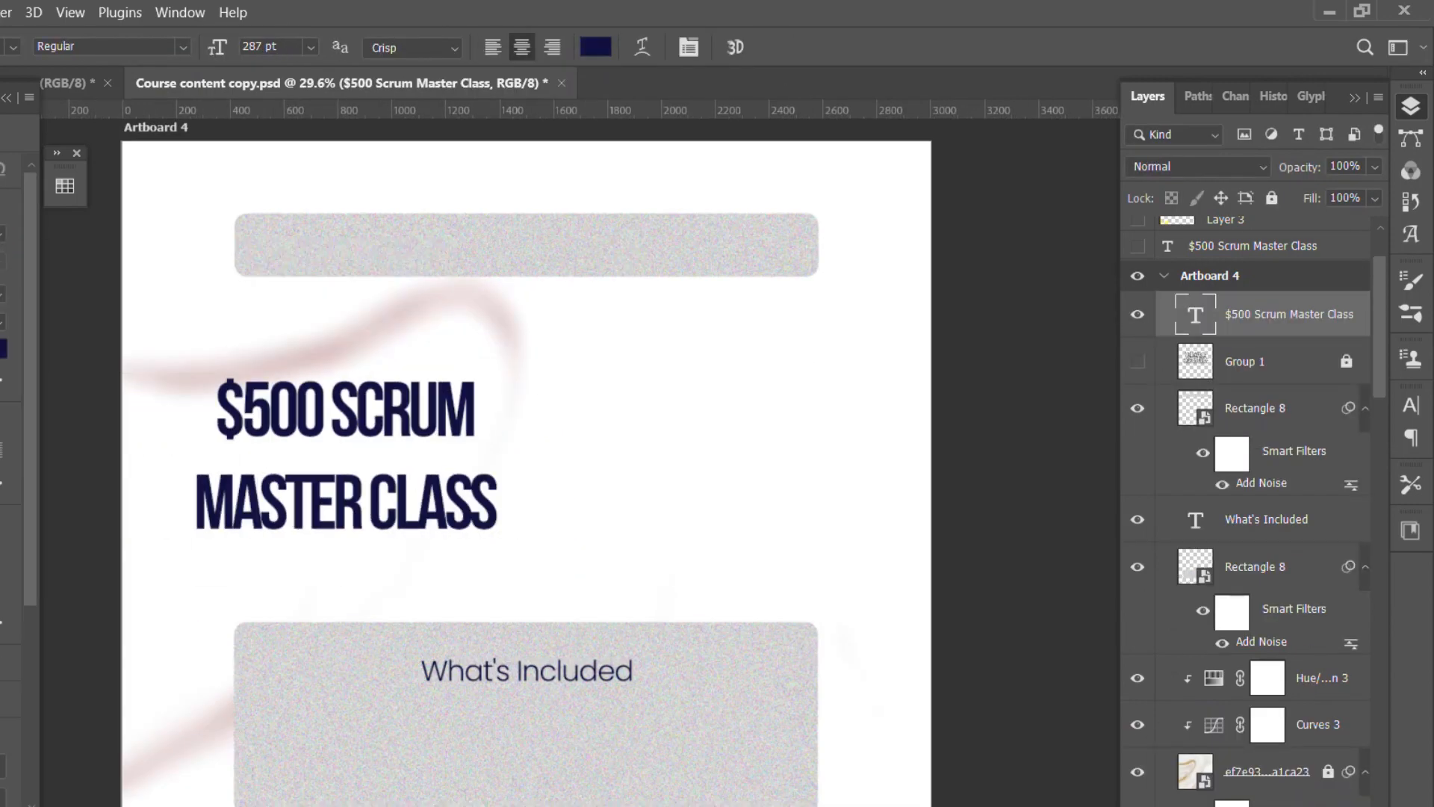
{"action": "left_click", "coordinate": [3, 293]}
- Enlarge the title to the width of the grey panels and centre it between them on Artboard 4
{"action": "key", "text": "v"}
{"action": "left_click_drag", "start_coordinate": [449, 442], "coordinate": [624, 437]}
{"action": "left_click_drag", "start_coordinate": [521, 367], "coordinate": [521, 329]}
{"action": "left_click_drag", "start_coordinate": [619, 419], "coordinate": [627, 408]}
{"action": "scroll", "coordinate": [673, 523], "scroll_direction": "down", "scroll_amount": 1}
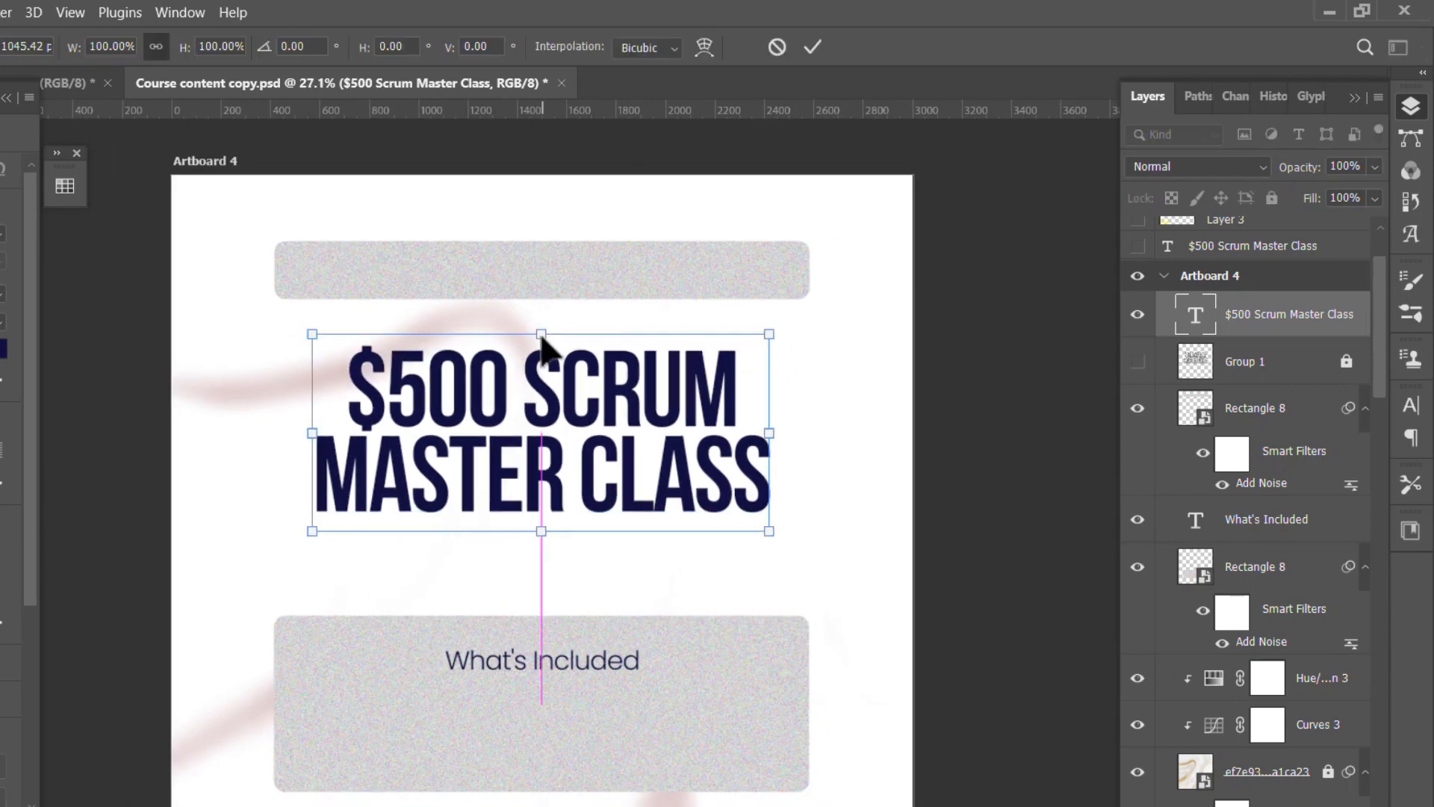
{"action": "left_click_drag", "start_coordinate": [541, 335], "coordinate": [541, 300]}
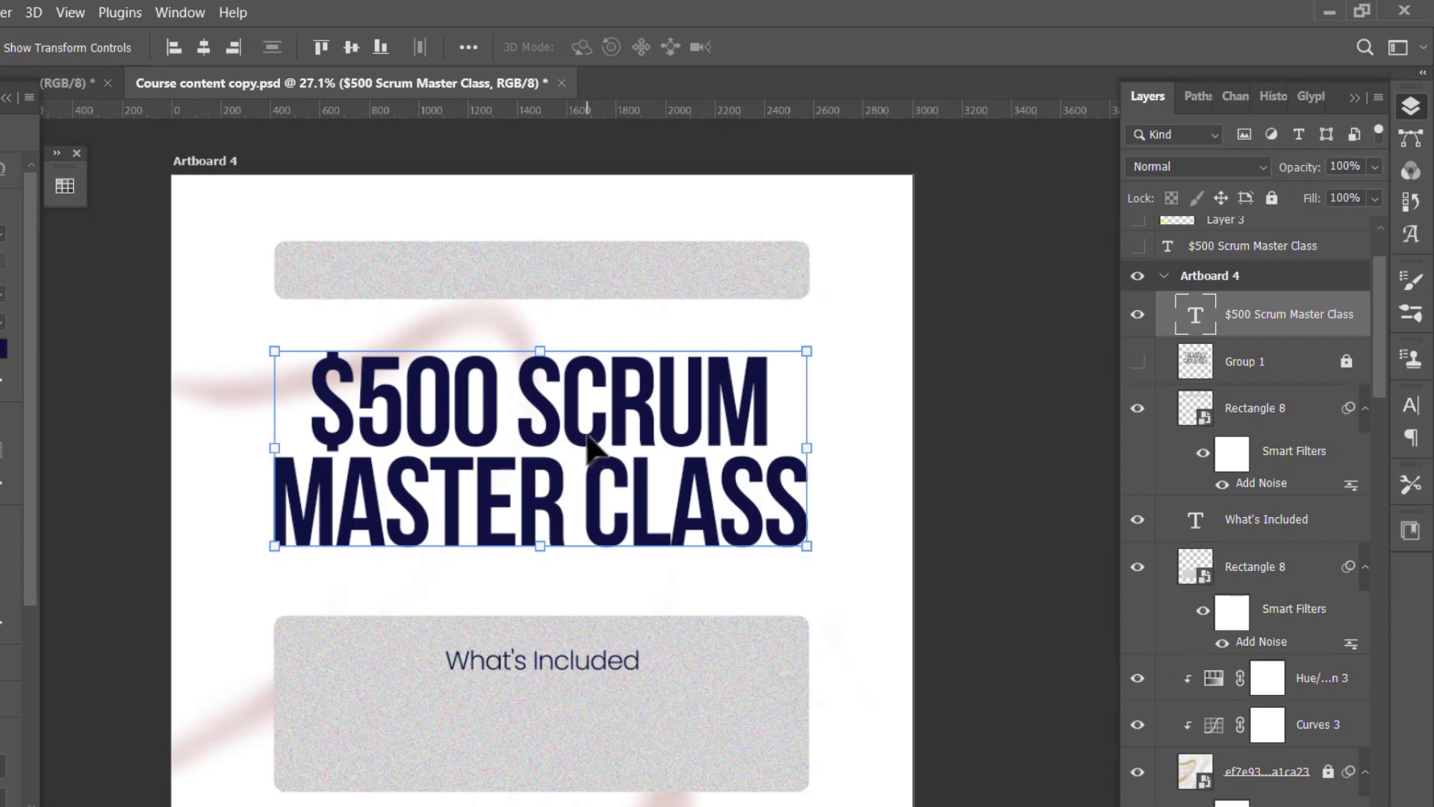
- Copy the title layer and paste it into the Clean document's "Place your design here" smart object
{"action": "key", "text": "ctrl+s"}
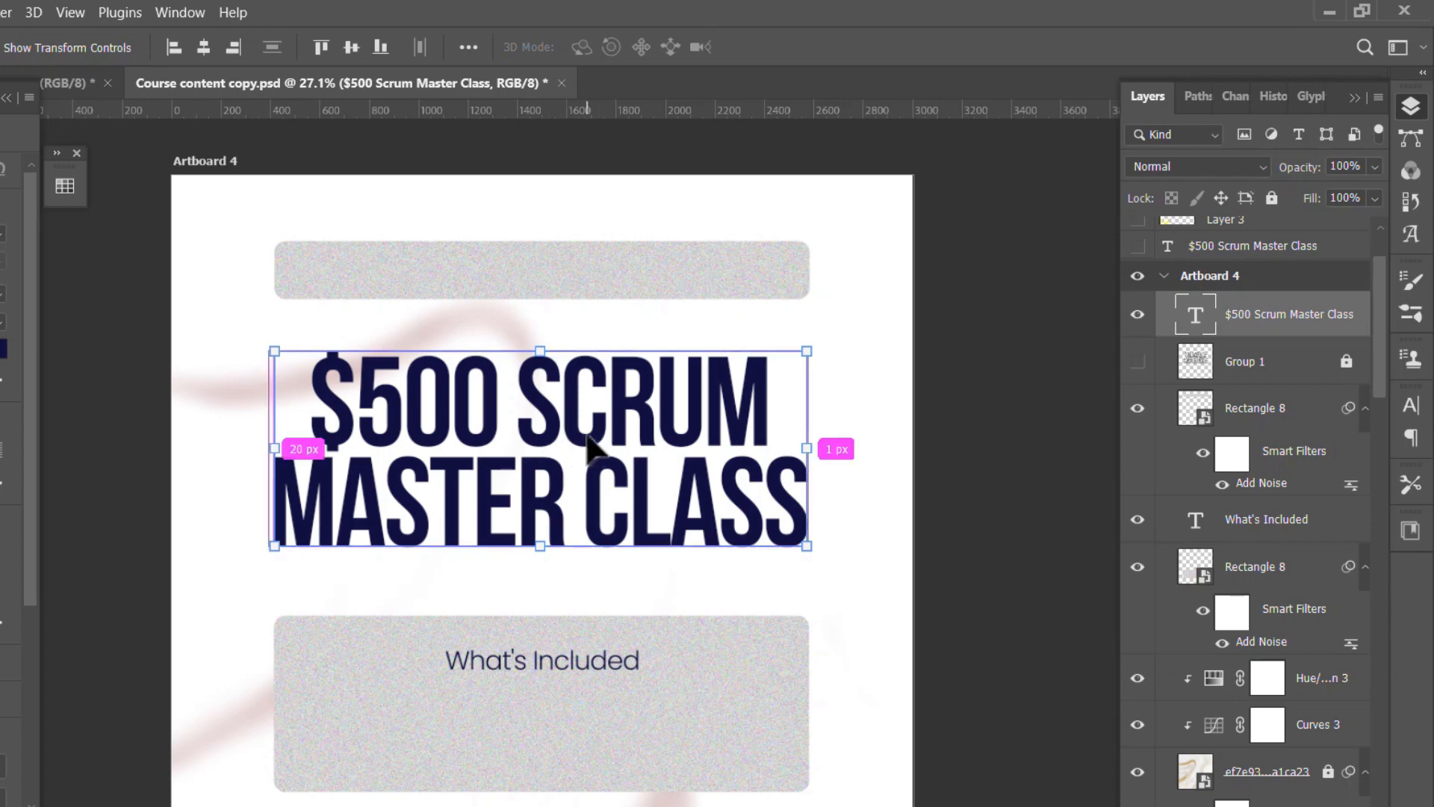
{"action": "left_click", "coordinate": [64, 84]}
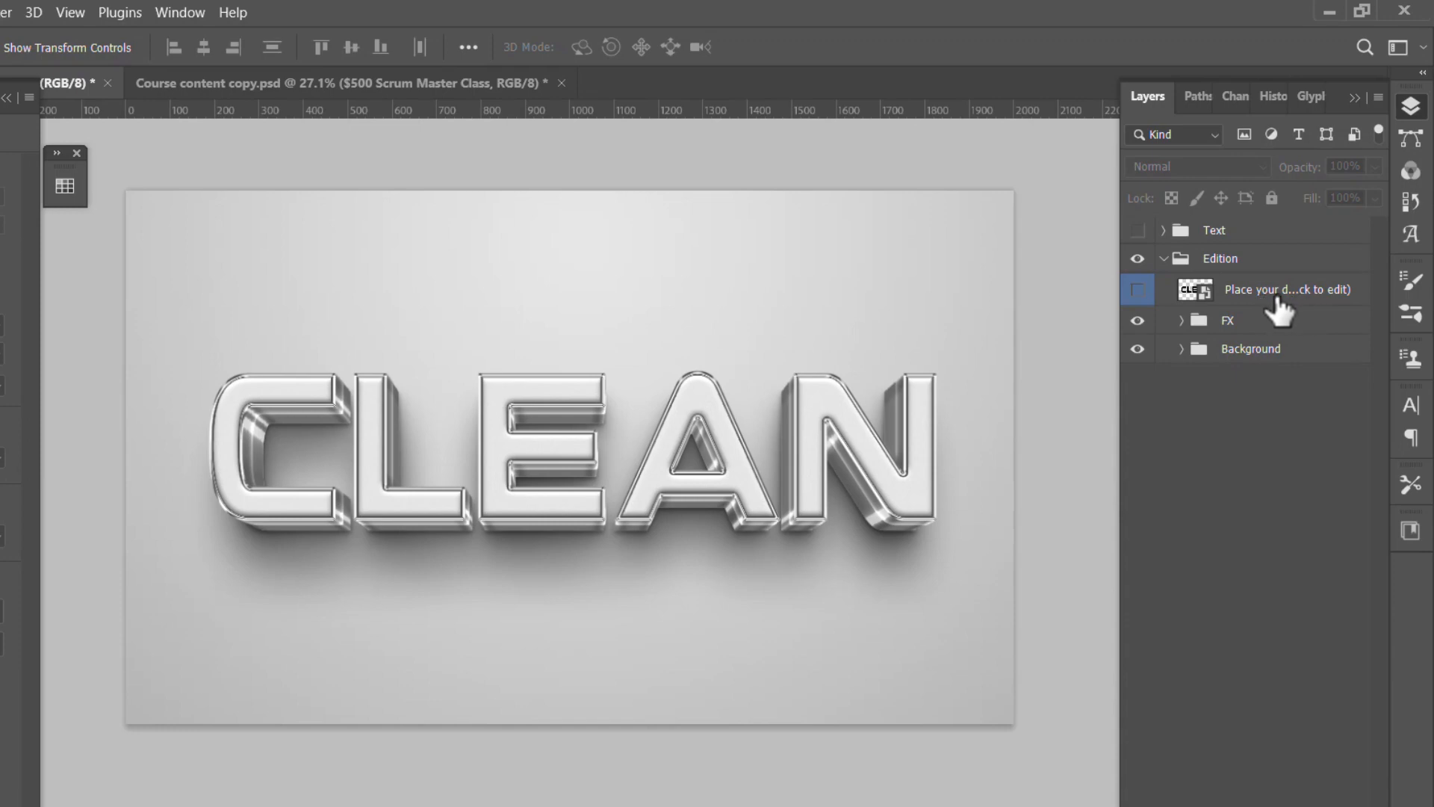
{"action": "double_click", "coordinate": [1195, 291]}
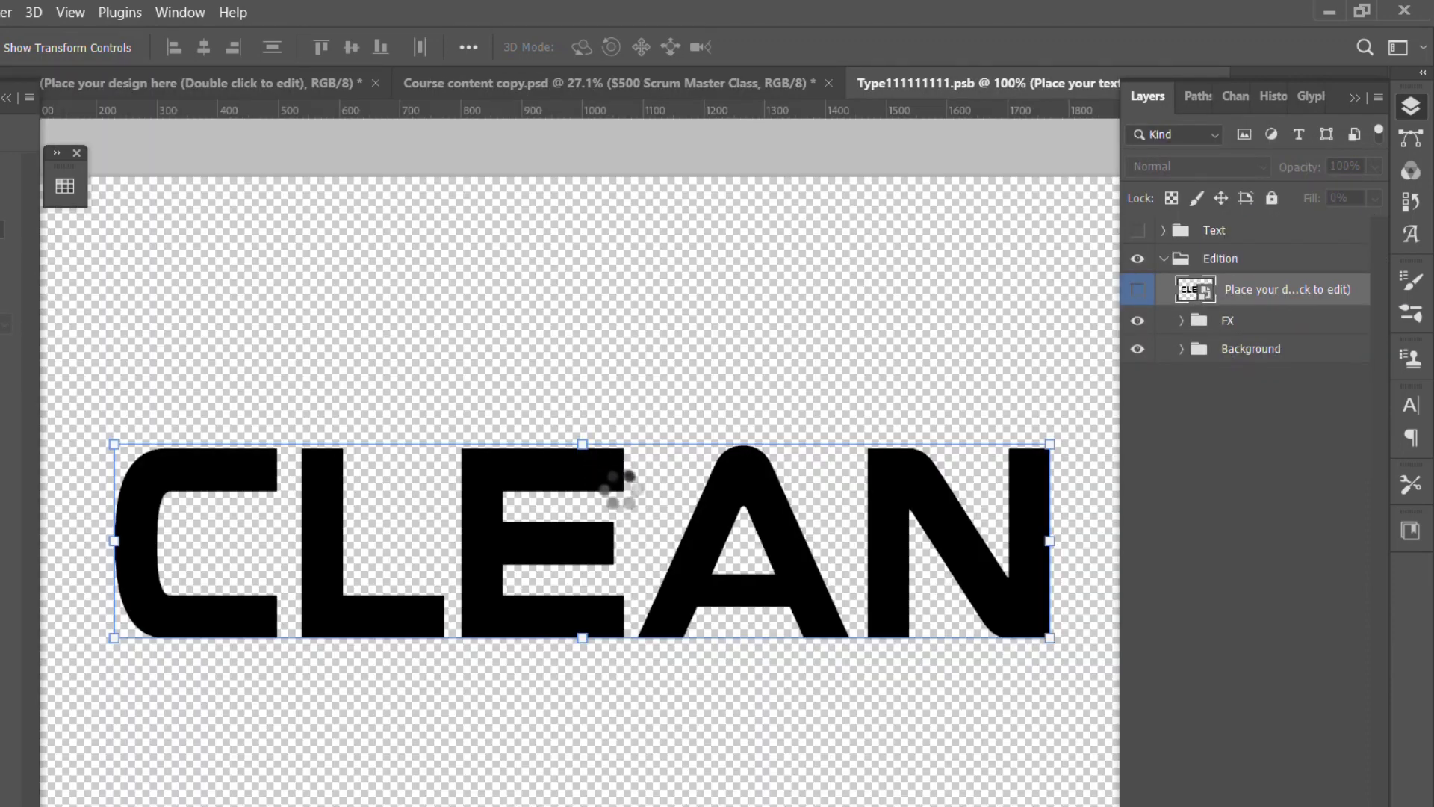
{"action": "scroll", "coordinate": [657, 489], "scroll_direction": "down", "scroll_amount": 2}
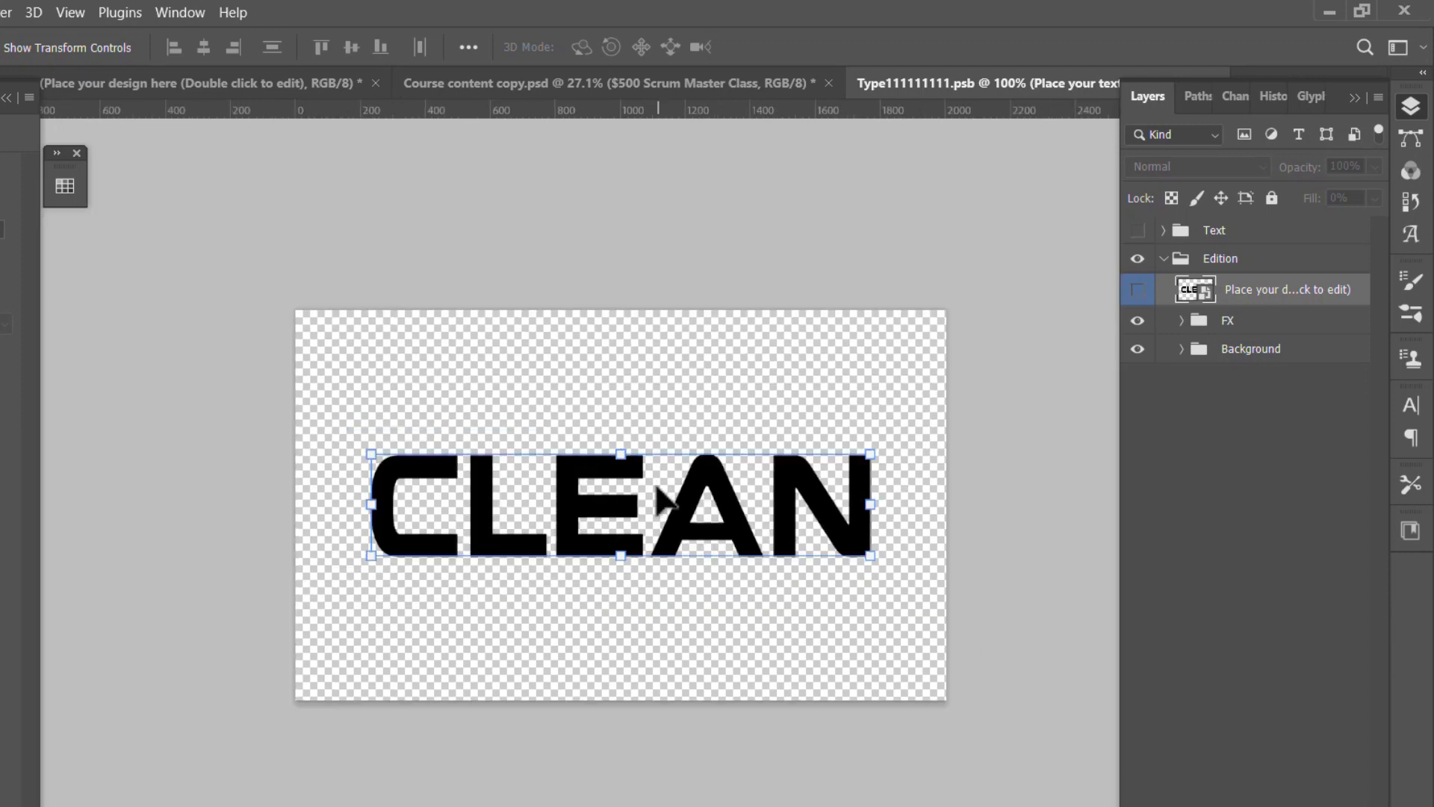
{"action": "scroll", "coordinate": [657, 488], "scroll_direction": "down", "scroll_amount": 1}
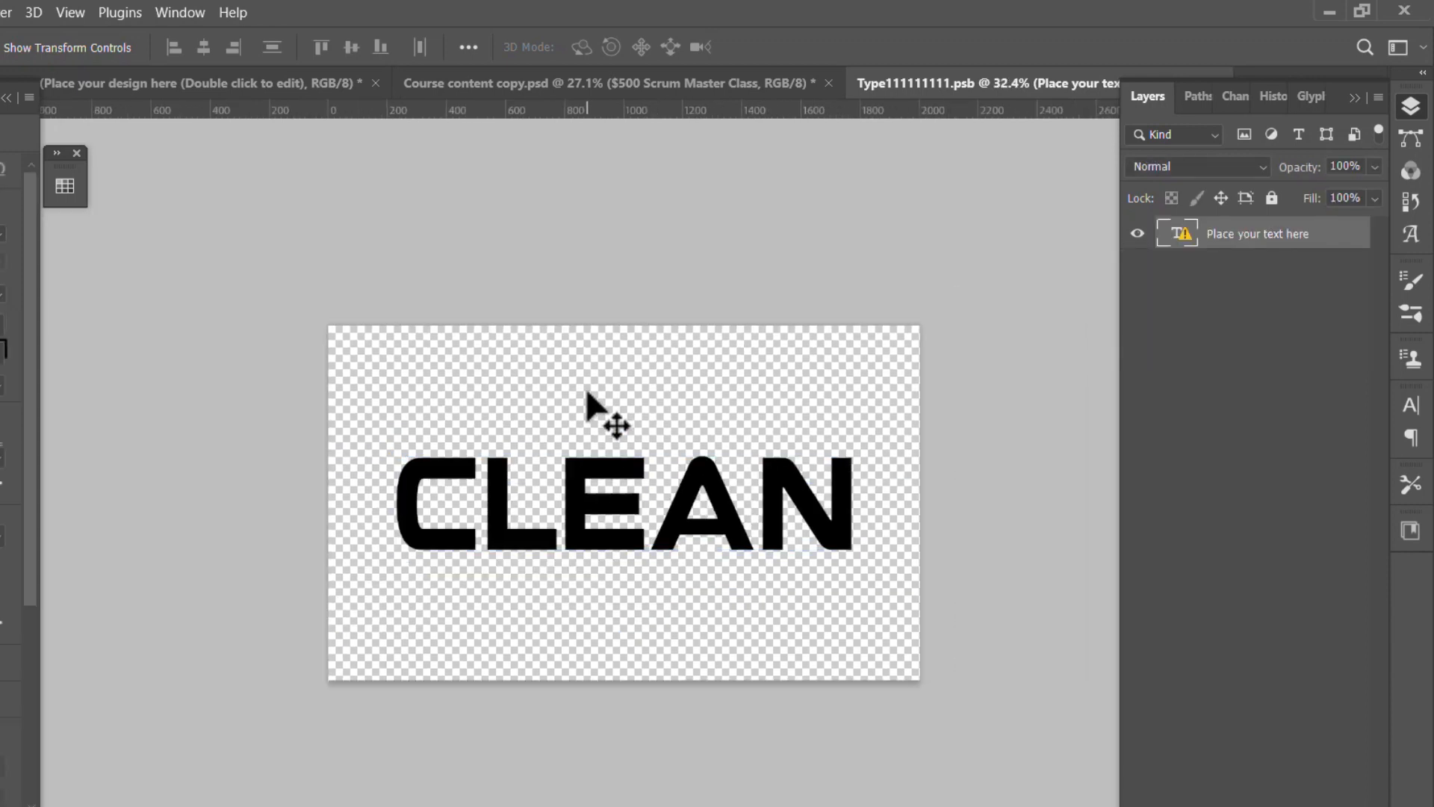
{"action": "left_click", "coordinate": [587, 392]}
{"action": "key", "text": "ctrl+v"}
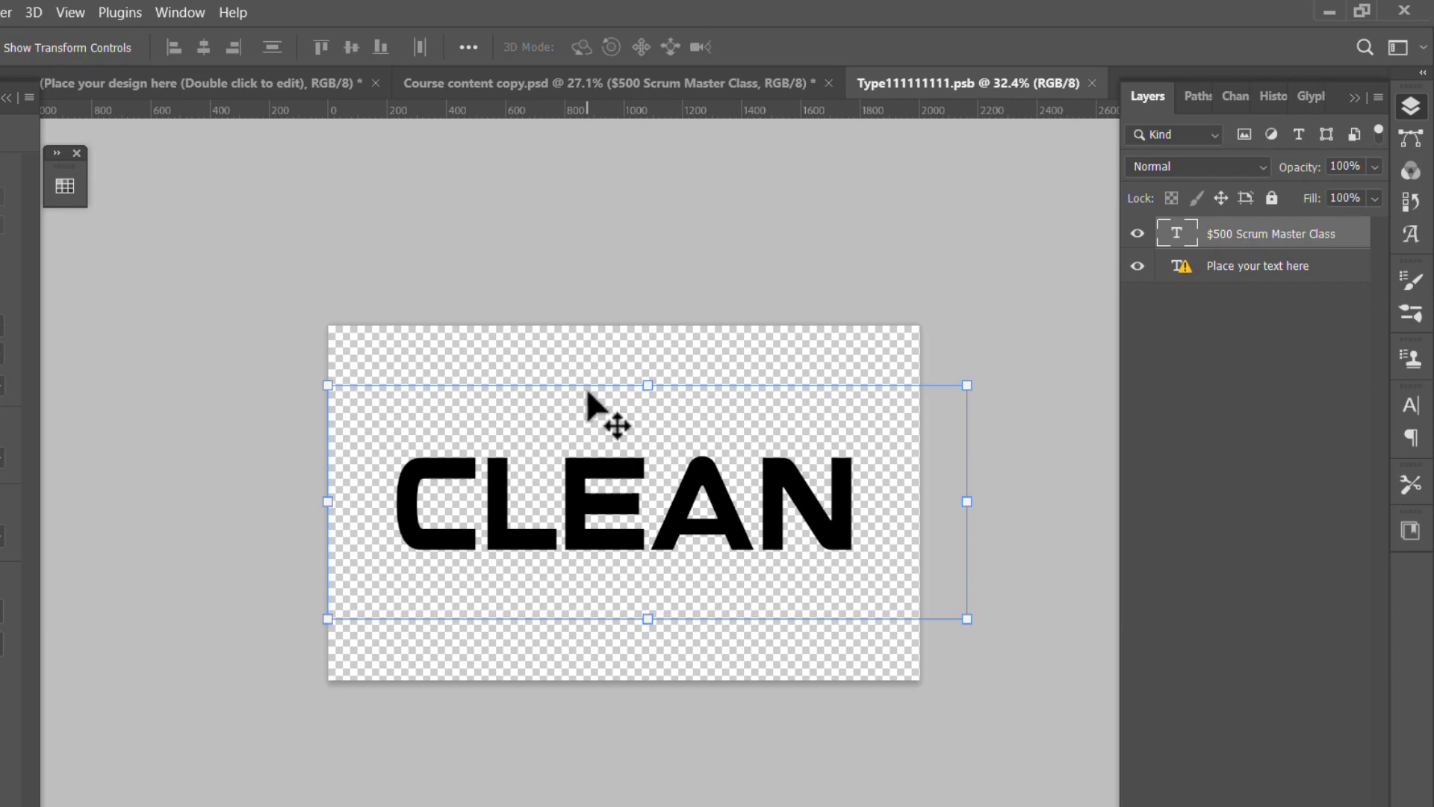
{"action": "scroll", "coordinate": [644, 446], "scroll_direction": "up", "scroll_amount": 1}
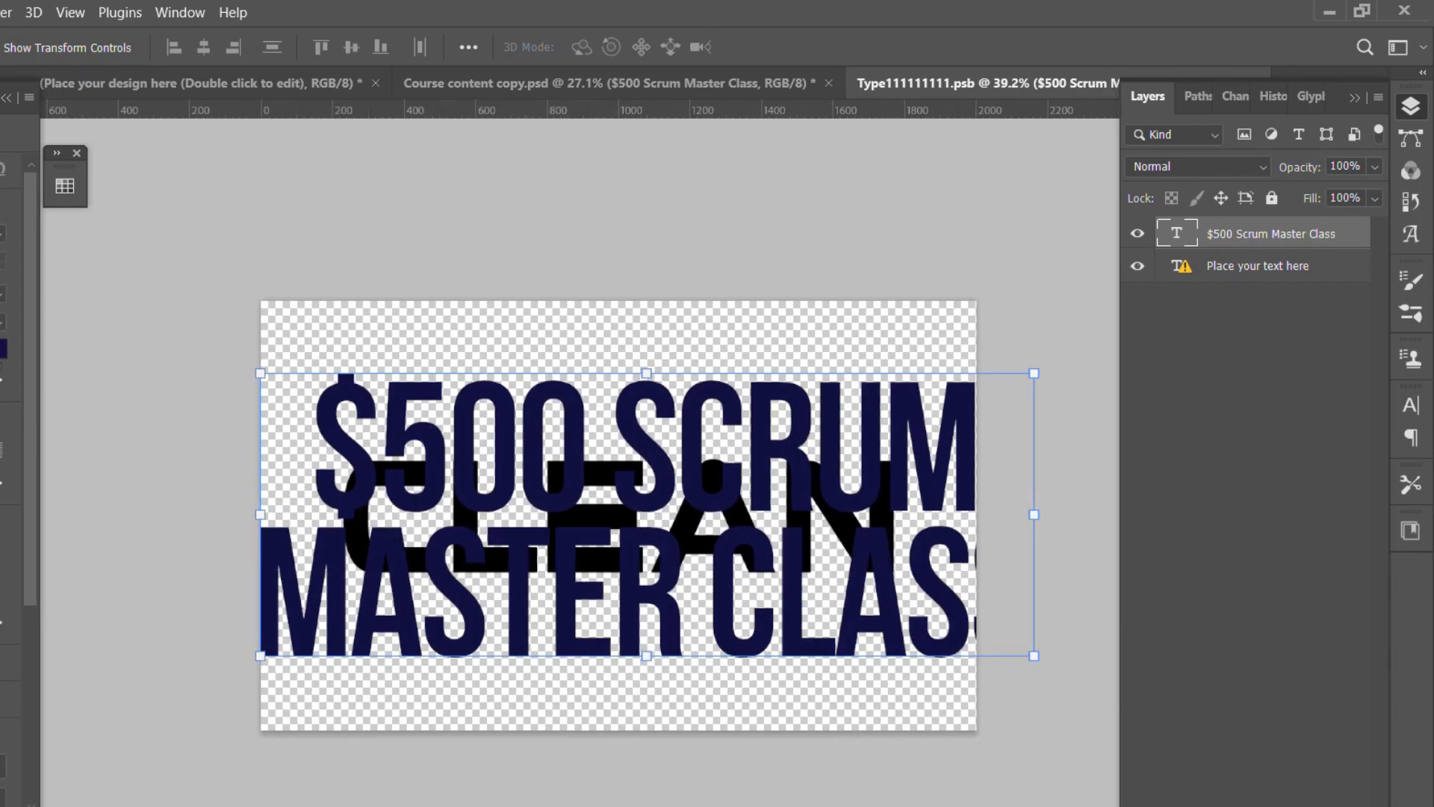
- Change the pasted title's text colour to black
{"action": "left_click", "coordinate": [3, 349]}
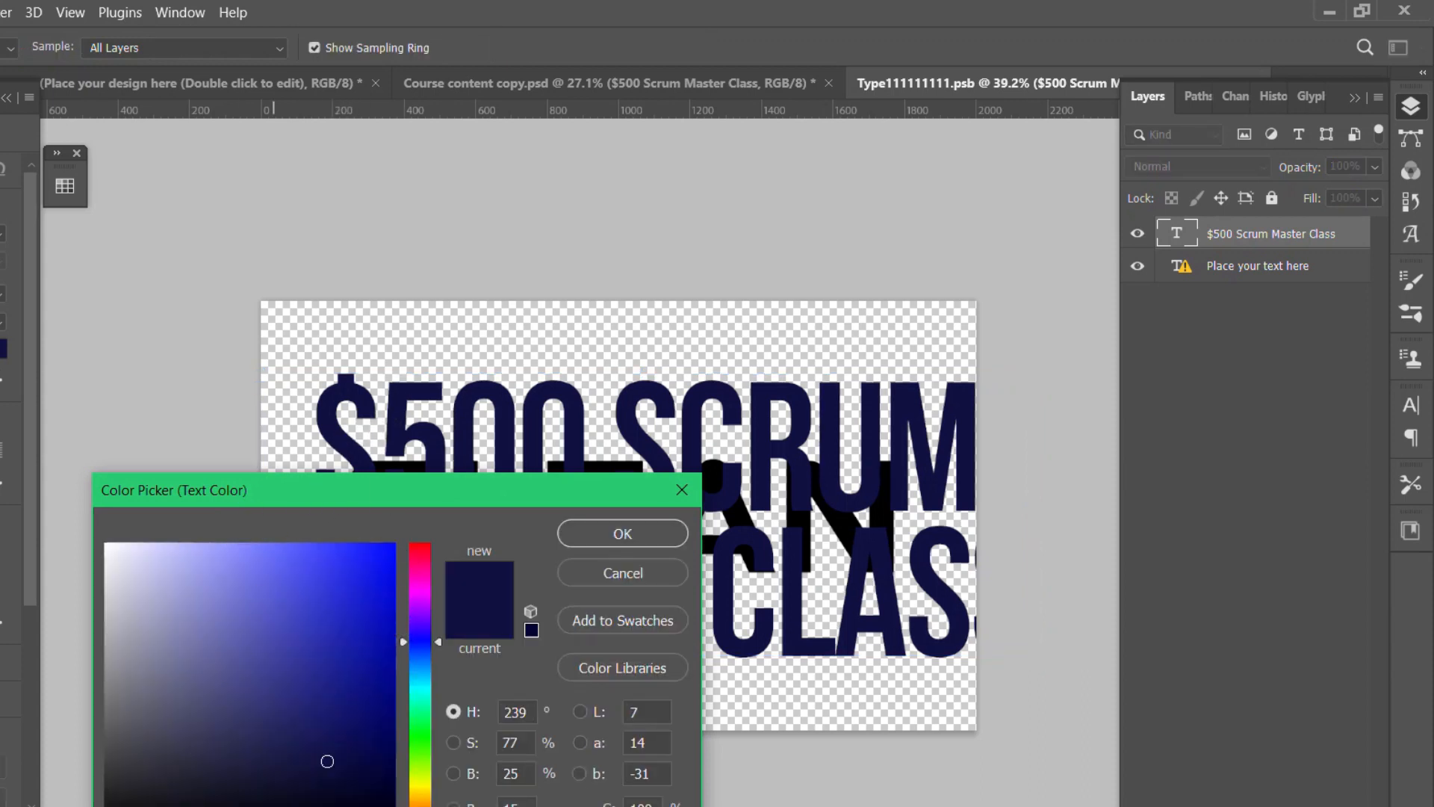
{"action": "left_click_drag", "start_coordinate": [159, 806], "coordinate": [105, 806]}
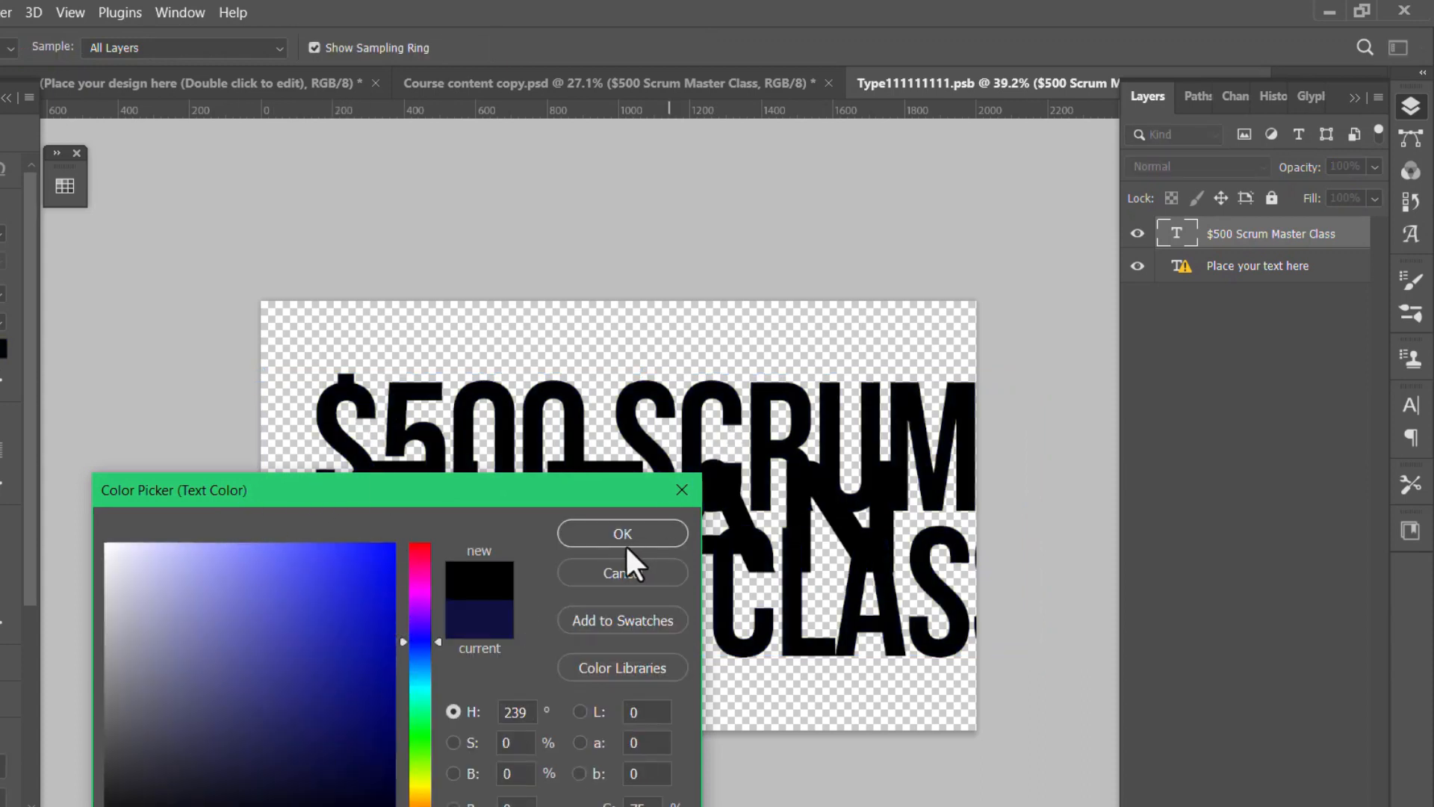
{"action": "key", "text": "Return"}
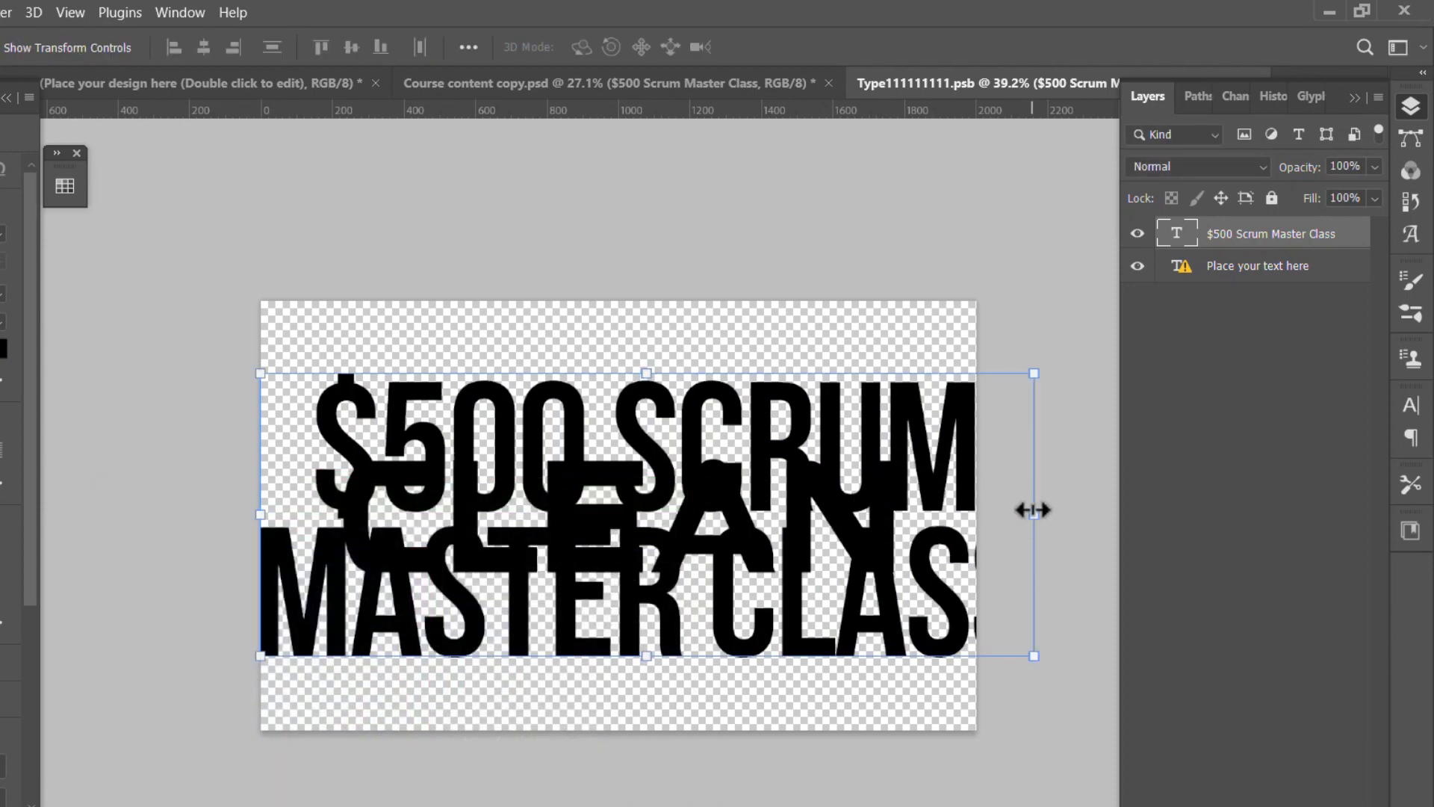
- Scale the pasted title to about 84%, centre it on the canvas and hide the "Place your text here" layer
{"action": "left_click_drag", "start_coordinate": [1034, 514], "coordinate": [909, 513]}
{"action": "left_click_drag", "start_coordinate": [625, 449], "coordinate": [661, 461]}
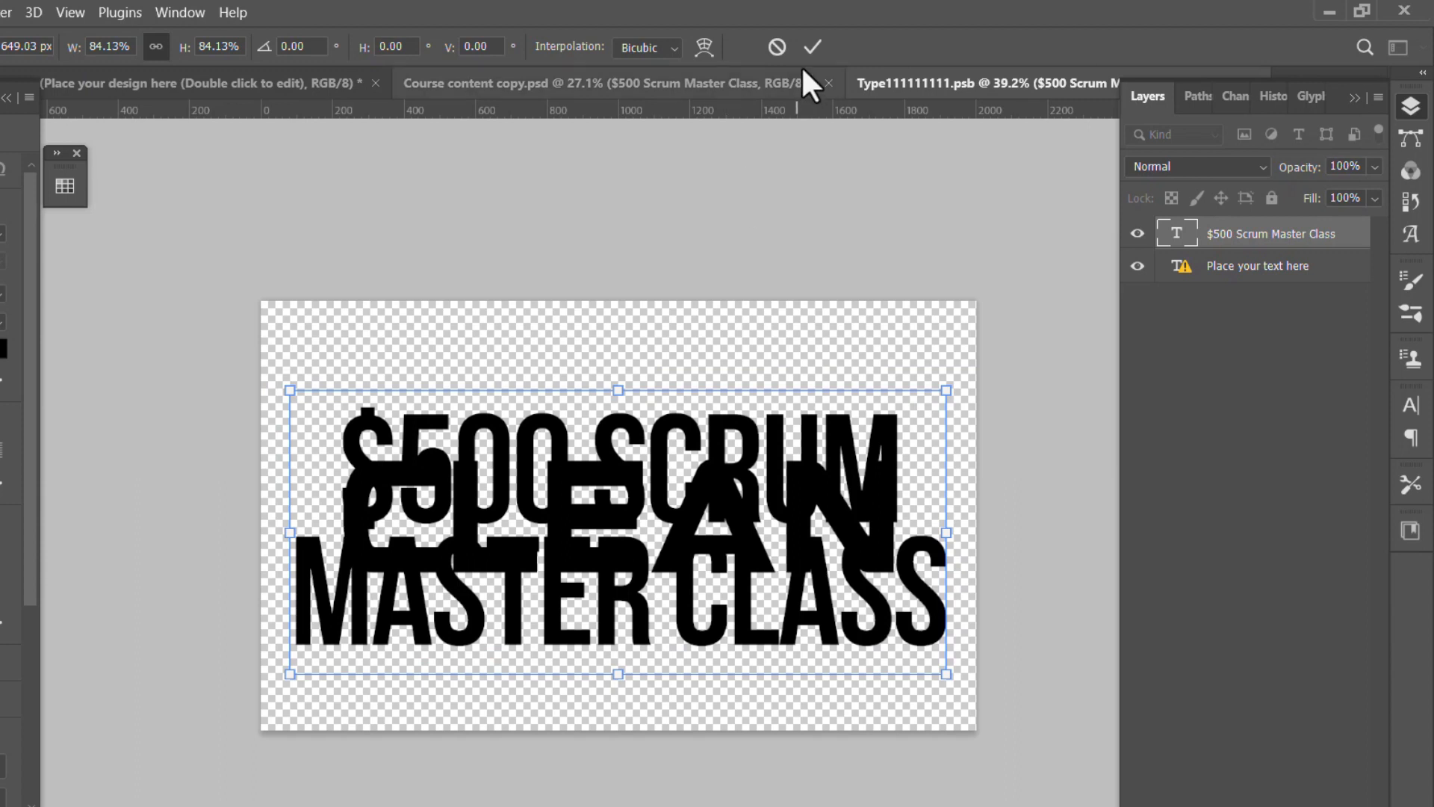
{"action": "left_click", "coordinate": [1137, 267]}
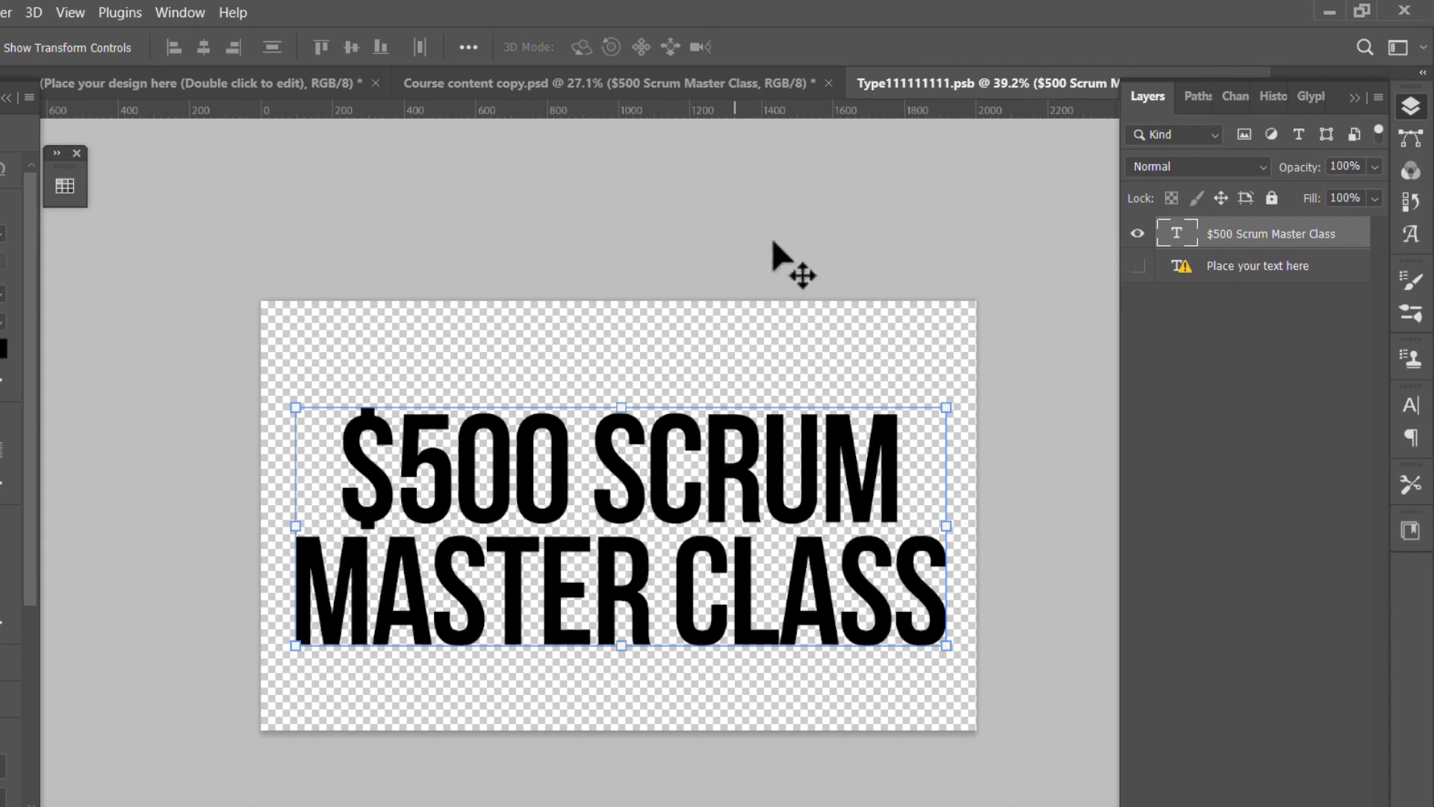
- Save the smart object Type111111111.psb and return to the Clean document to inspect the title with the effect applied
{"action": "key", "text": "ctrl+s"}
{"action": "left_click", "coordinate": [755, 304]}
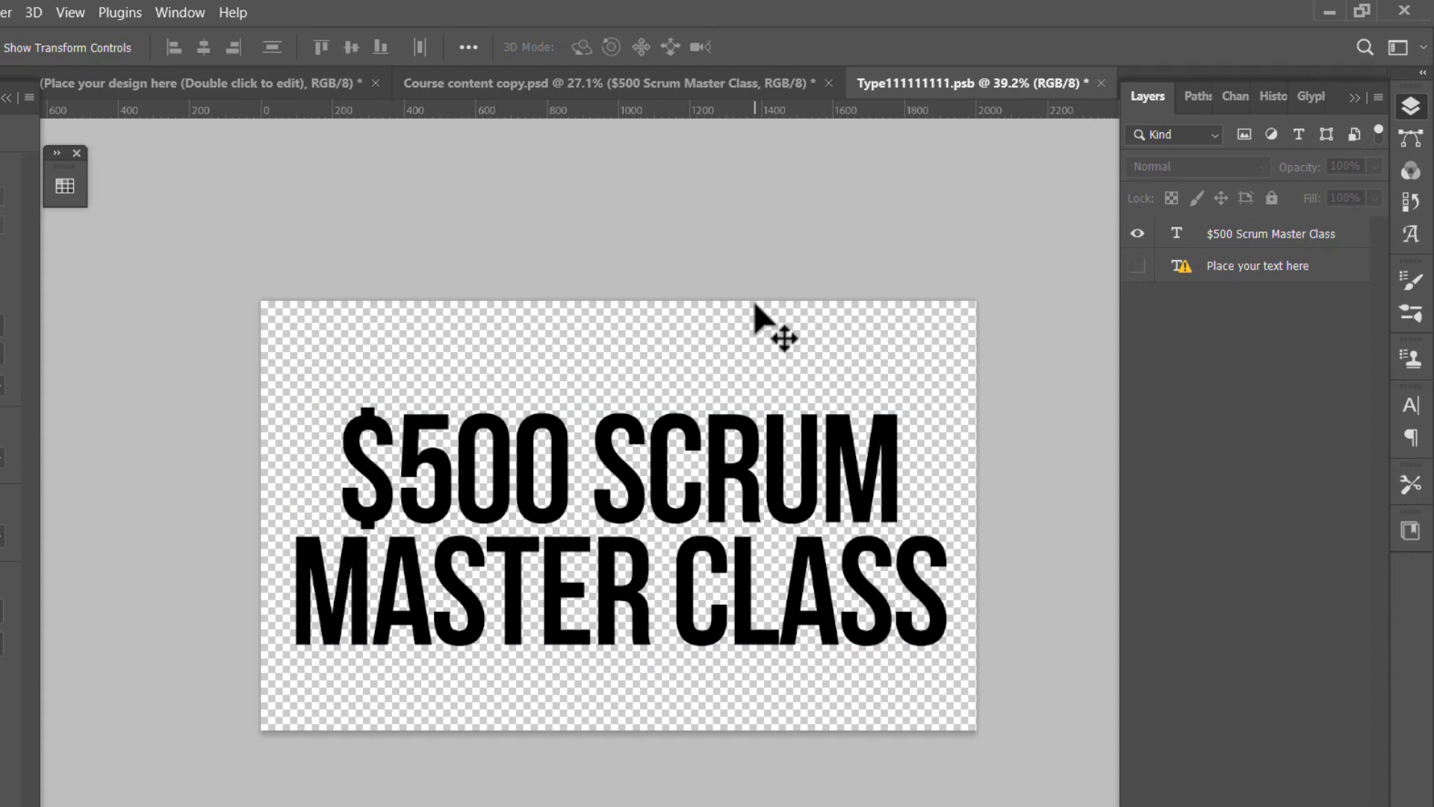
{"action": "left_click", "coordinate": [659, 82]}
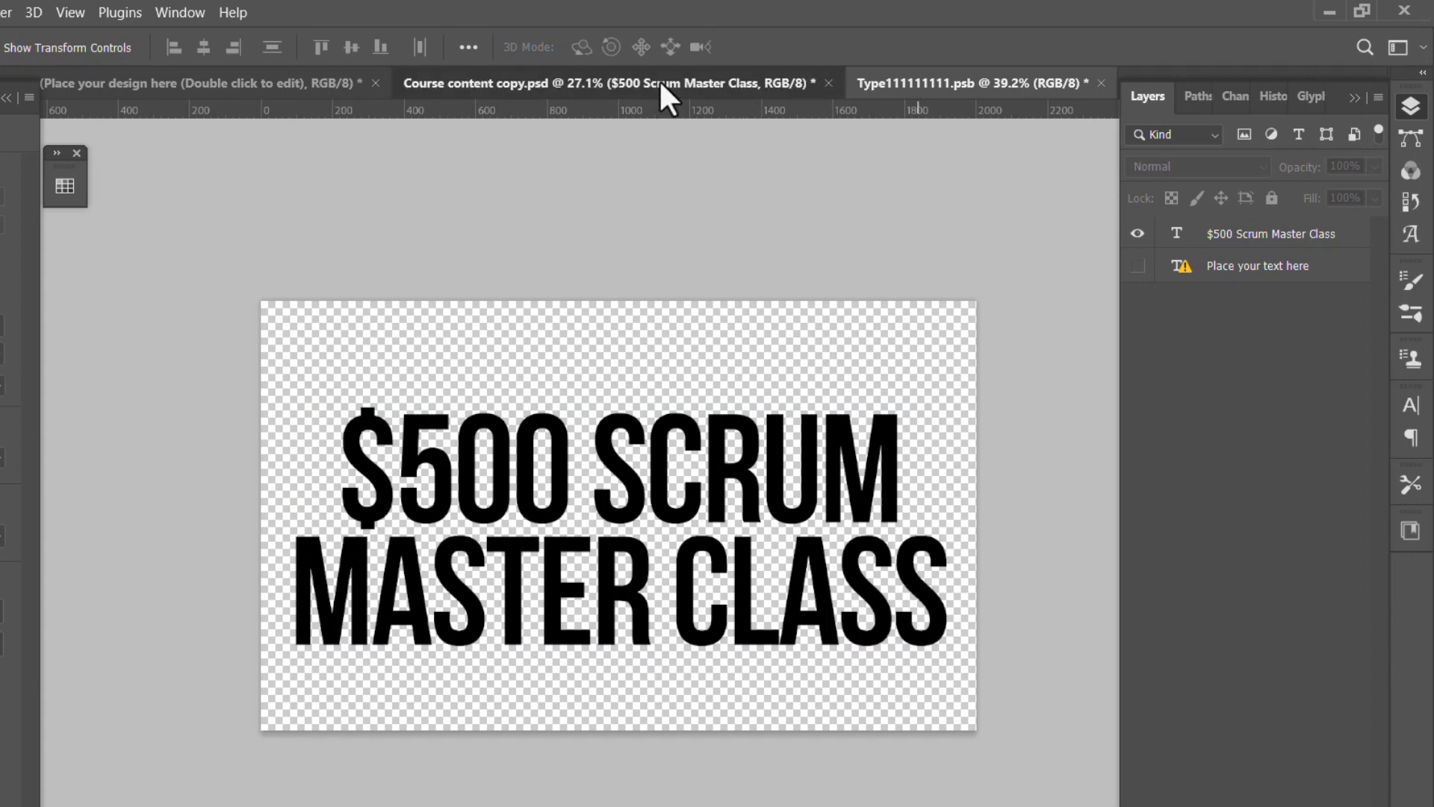
{"action": "left_click", "coordinate": [204, 88]}
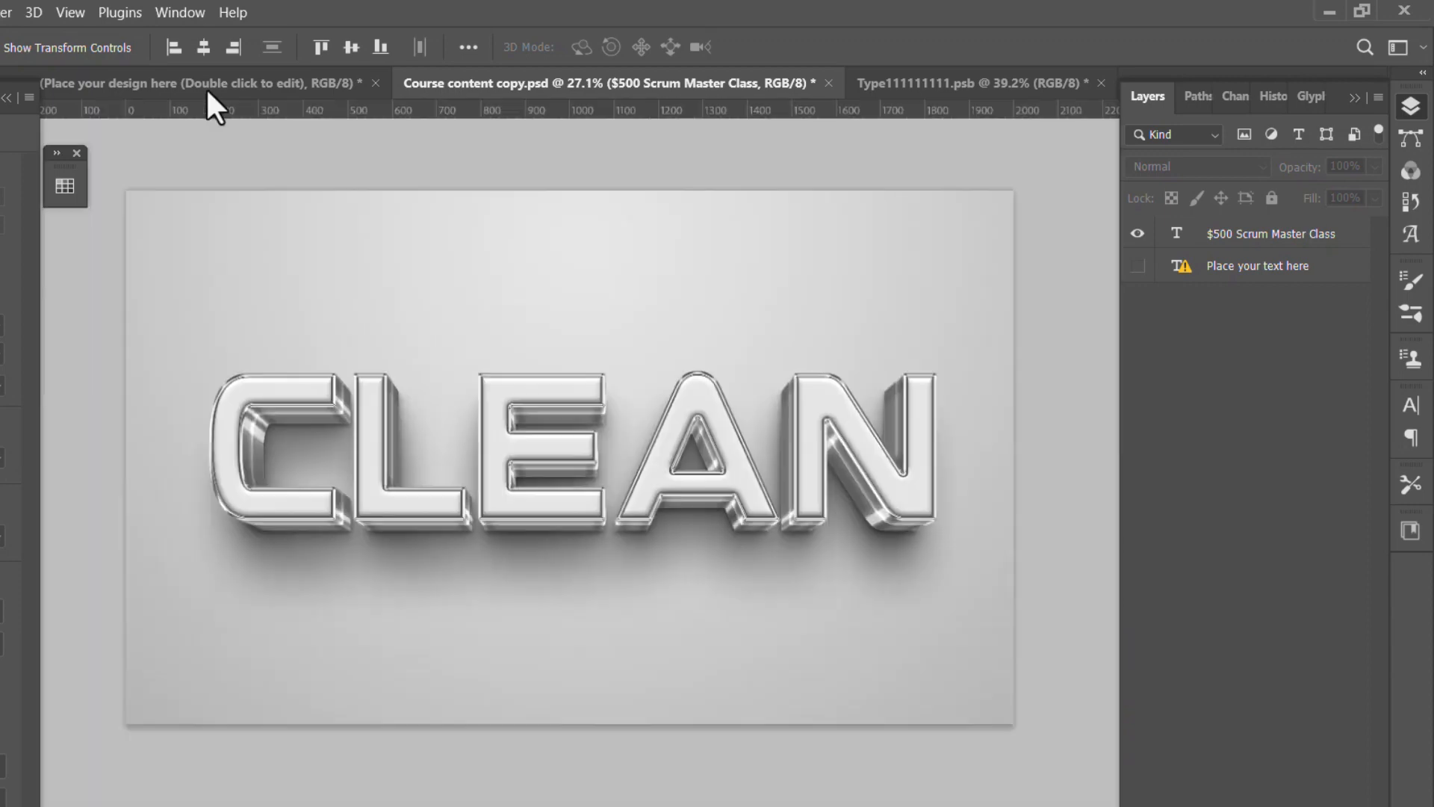
{"action": "left_click", "coordinate": [918, 80]}
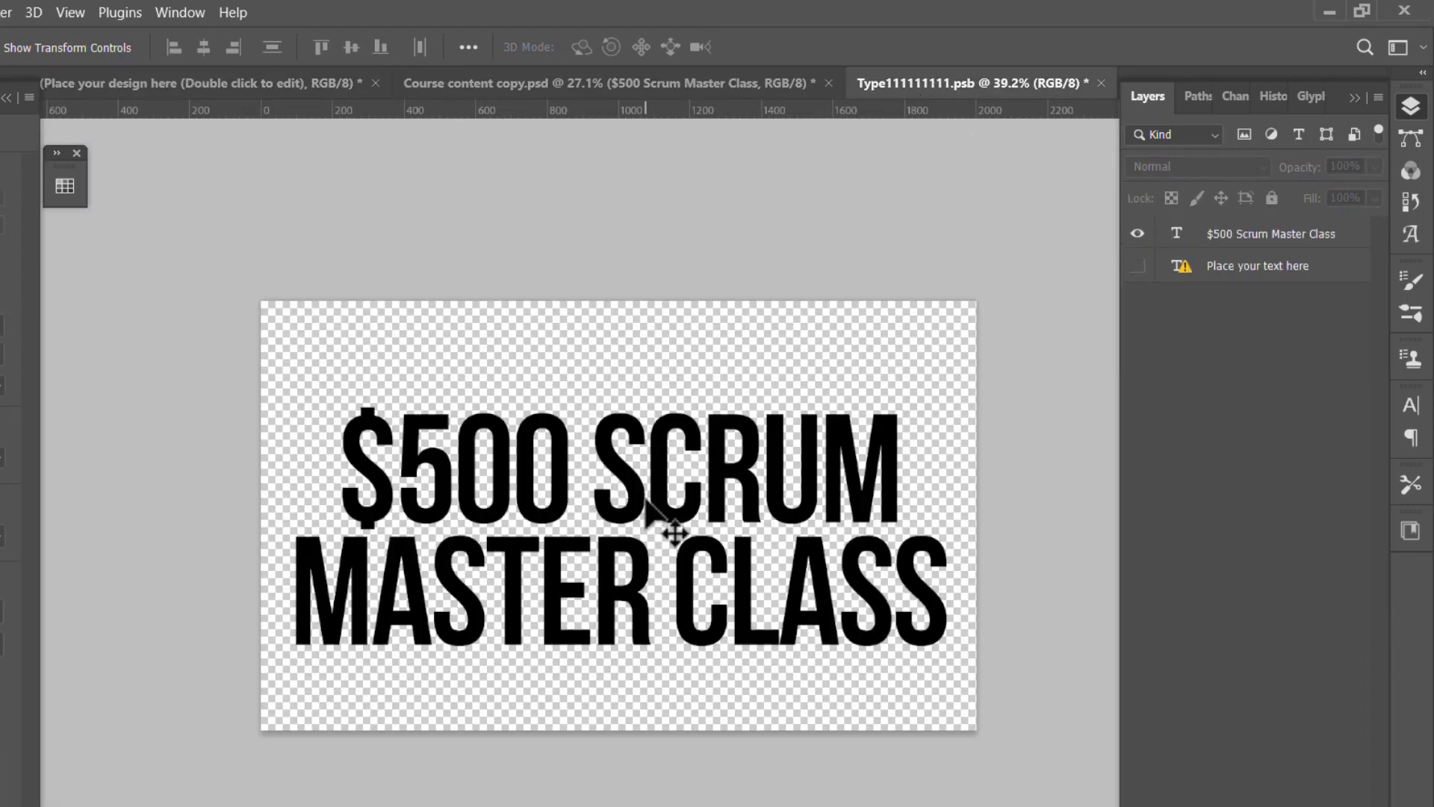
{"action": "key", "text": "ctrl+s"}
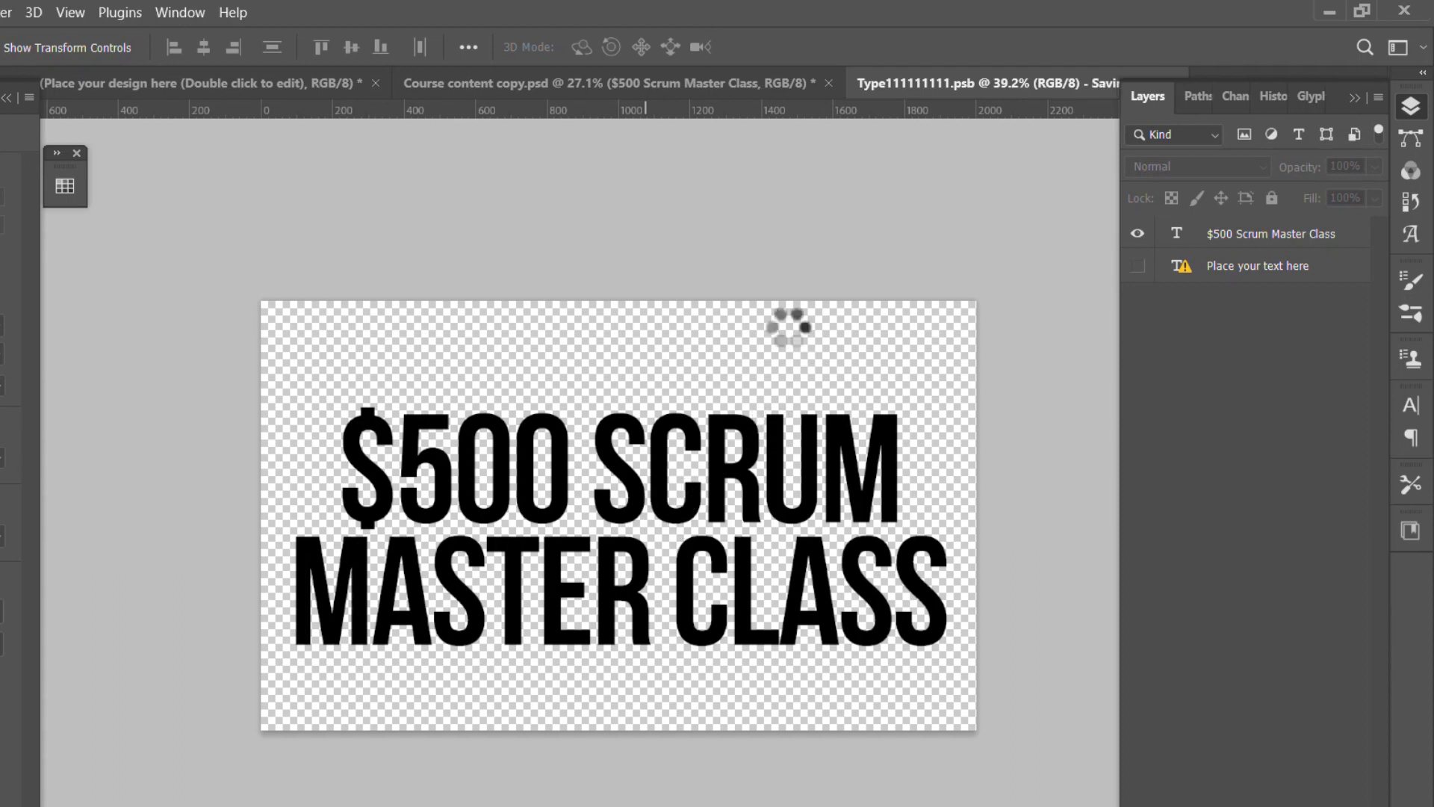
{"action": "left_click", "coordinate": [211, 82]}
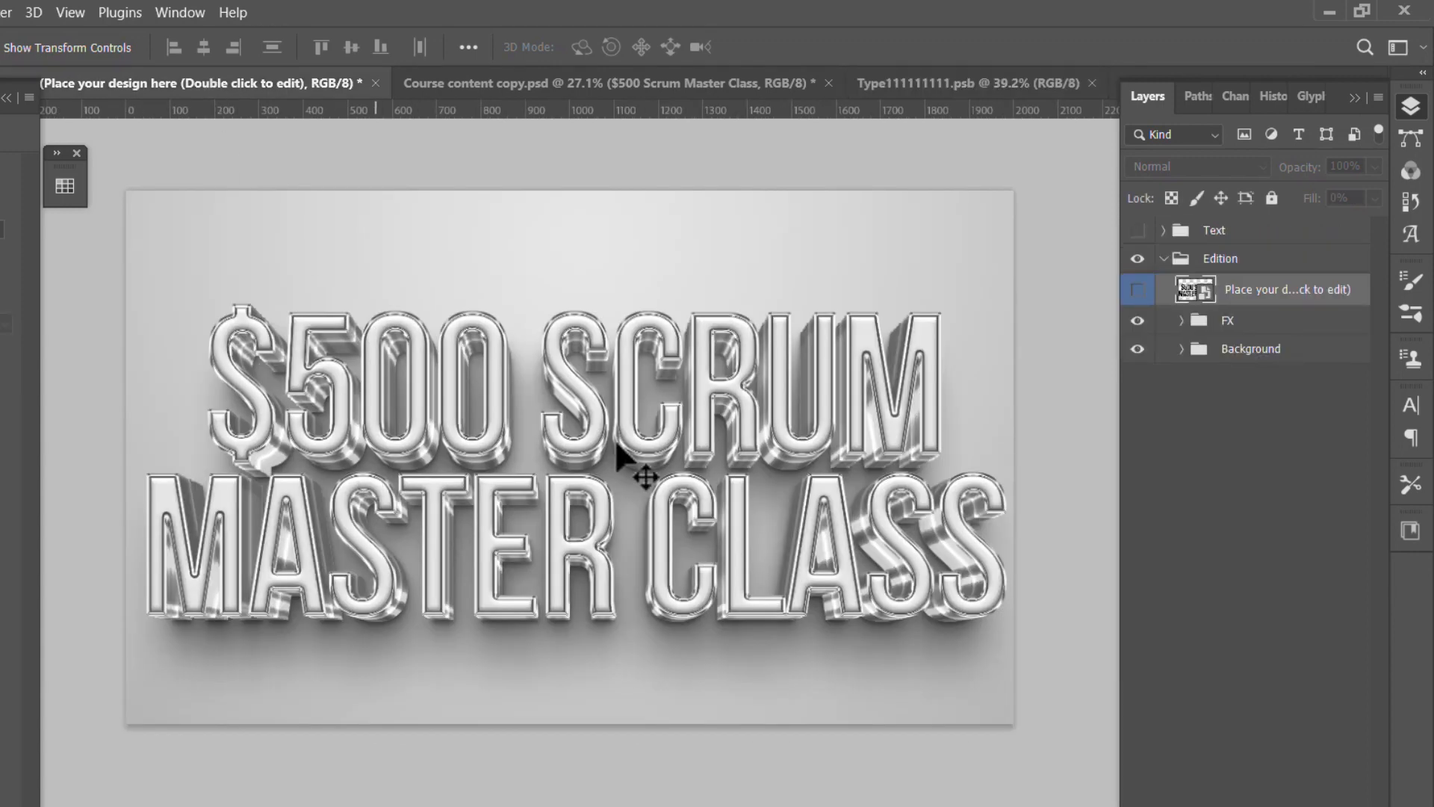
{"action": "scroll", "coordinate": [814, 403], "scroll_direction": "down", "scroll_amount": 1}
{"action": "scroll", "coordinate": [614, 400], "scroll_direction": "up", "scroll_amount": 1}
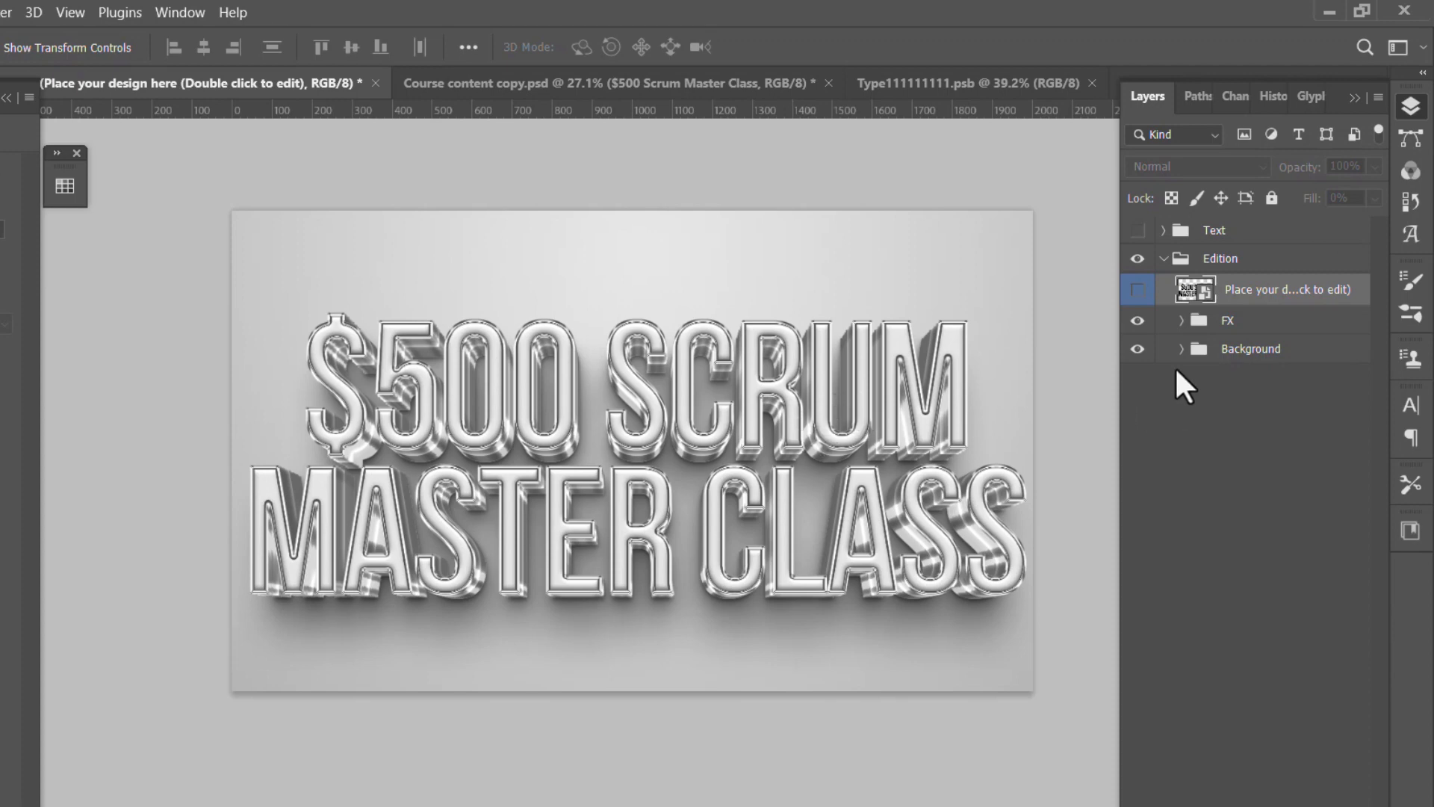
- Hide the Background group inside Edition, then collapse and select the Edition group
{"action": "left_click", "coordinate": [1138, 349]}
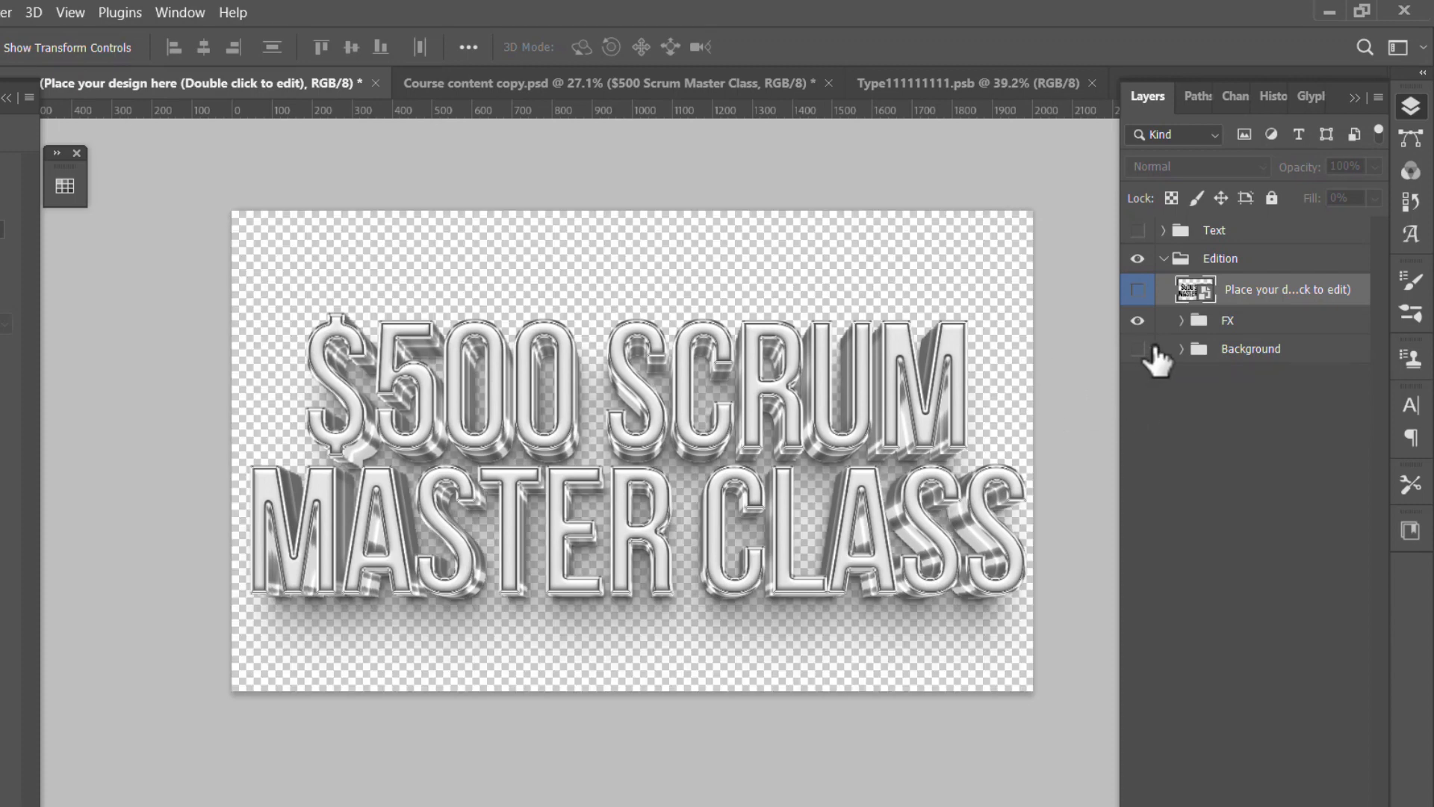
{"action": "left_click", "coordinate": [1163, 259]}
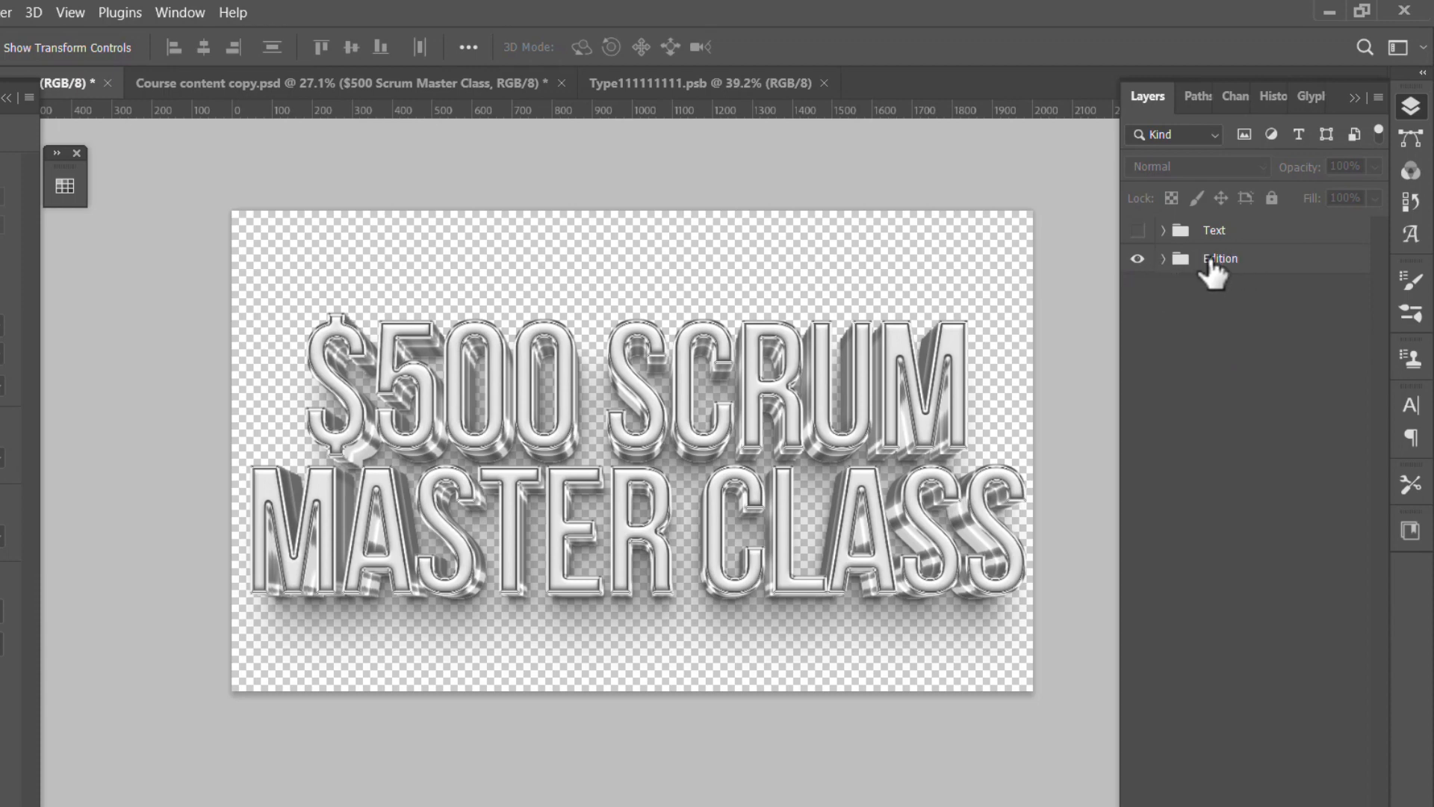
{"action": "left_click", "coordinate": [1164, 259]}
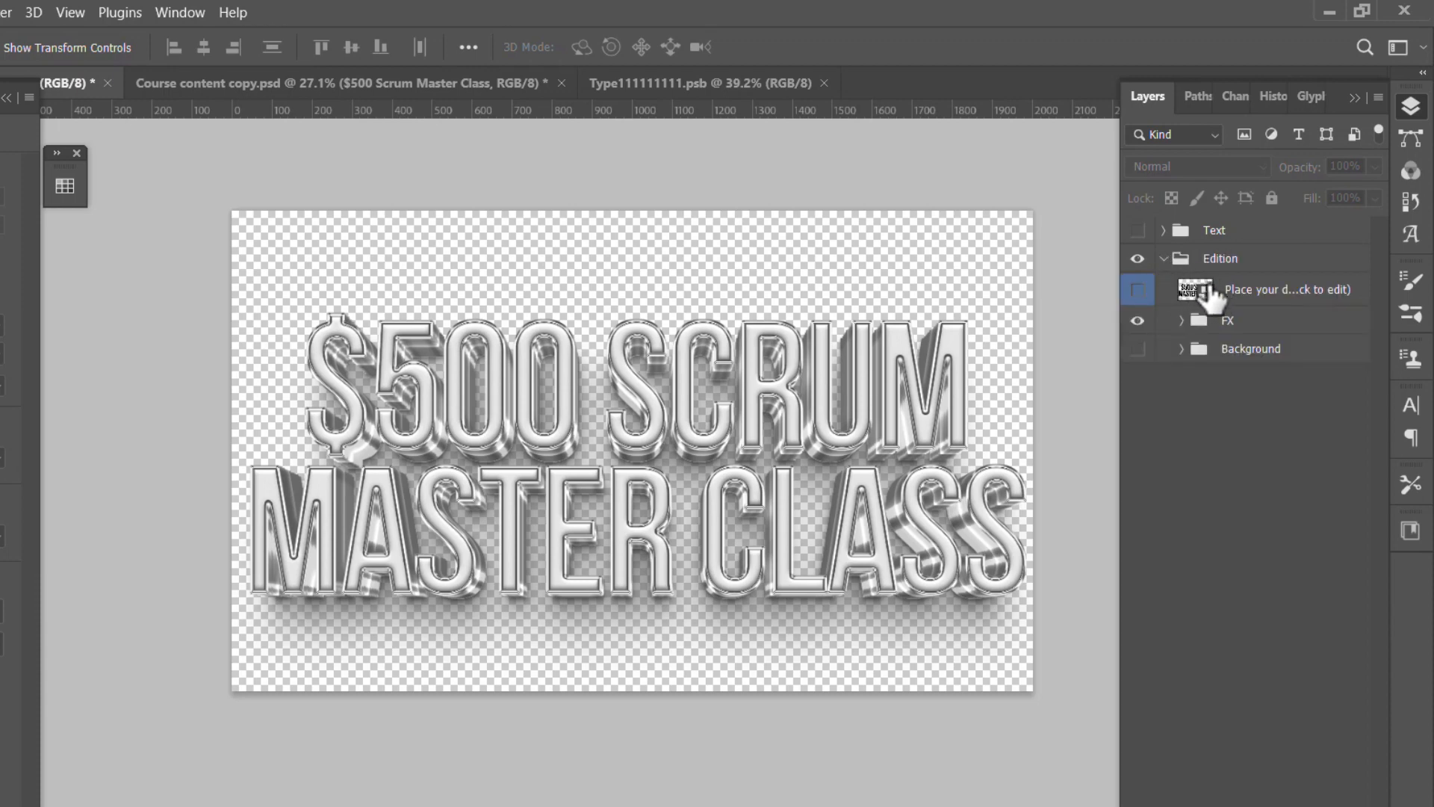
{"action": "left_click", "coordinate": [1166, 259]}
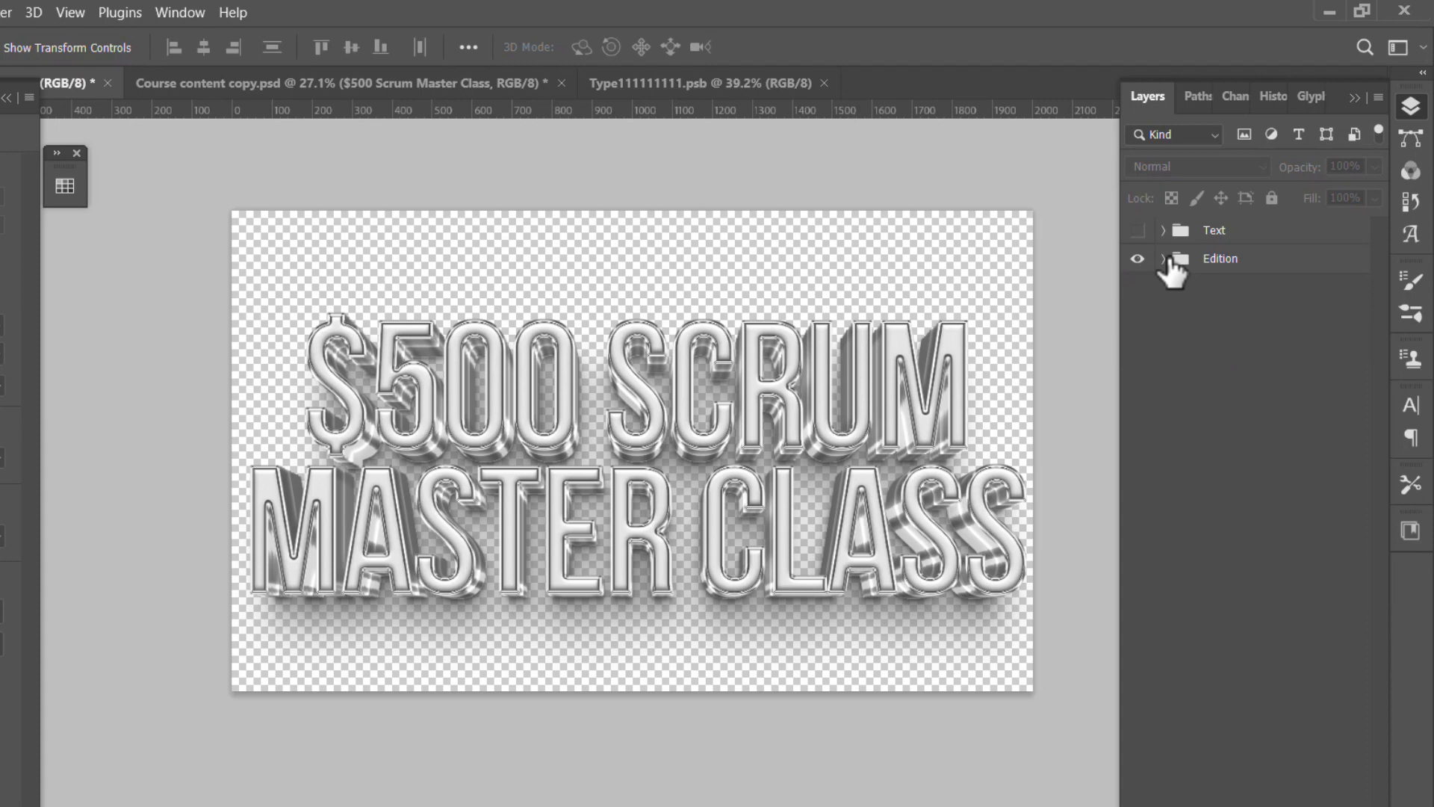
{"action": "left_click", "coordinate": [1236, 261]}
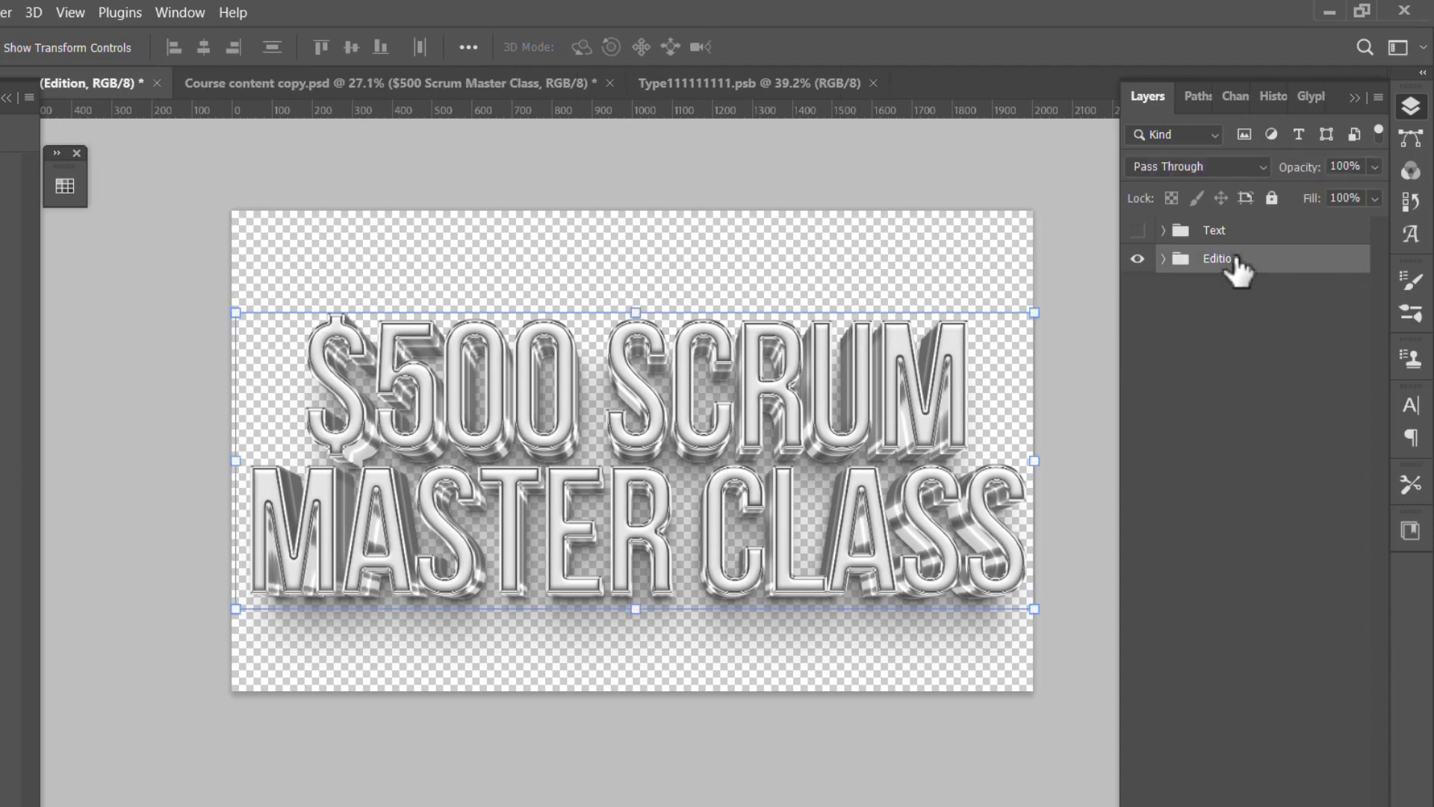
- Duplicate the Edition group and merge the duplicate into a single layer
{"action": "key", "text": "ctrl+j"}
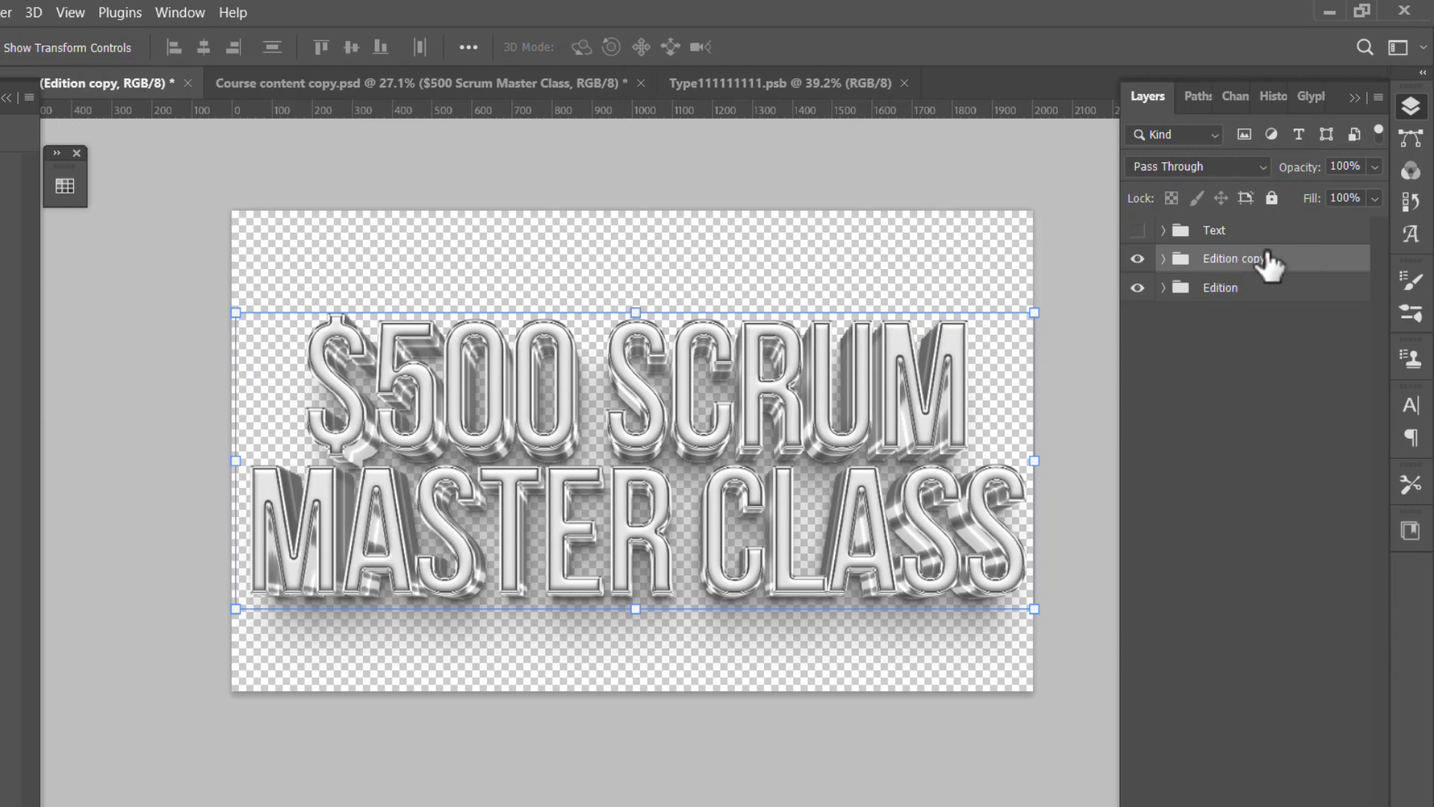
{"action": "right_click", "coordinate": [1216, 262]}
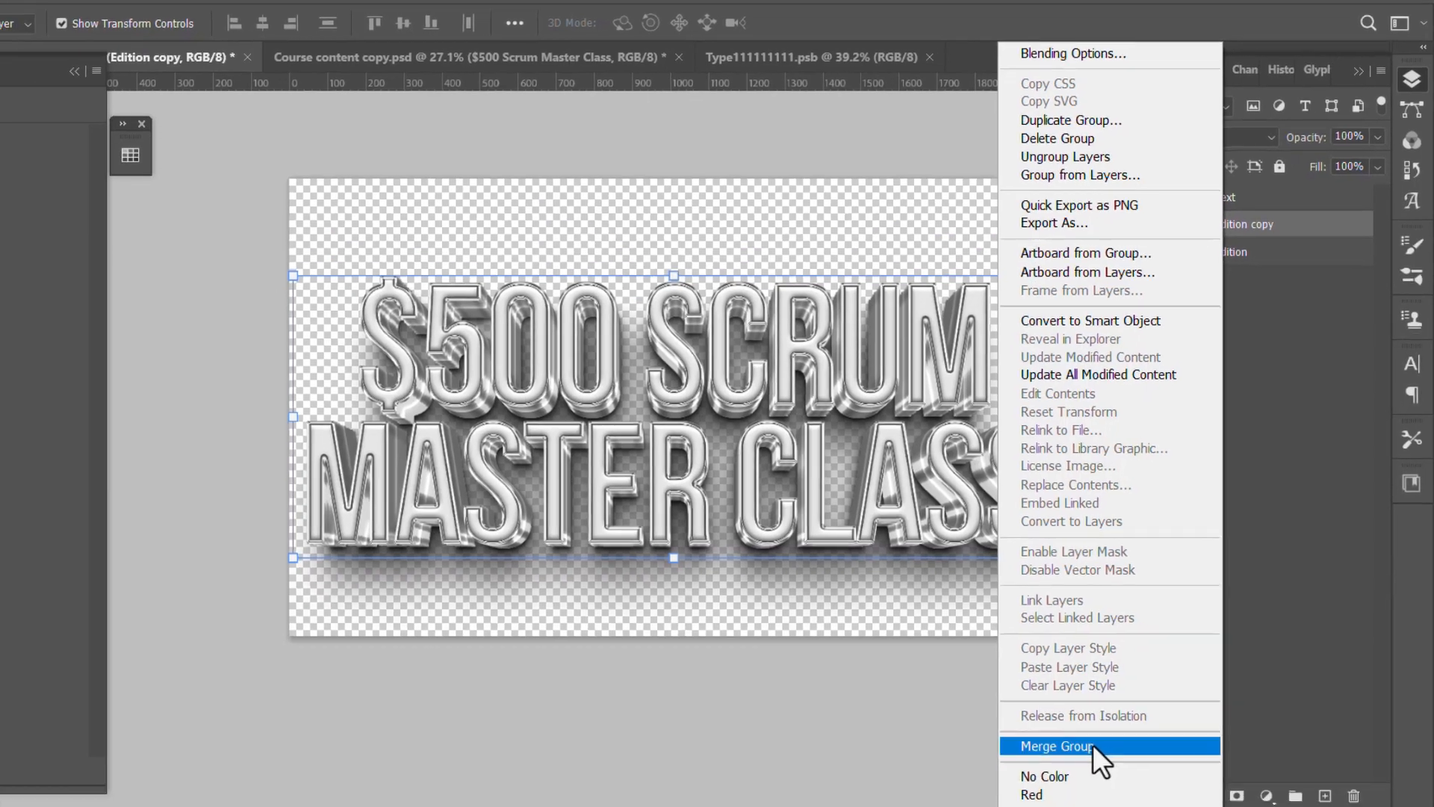
{"action": "left_click", "coordinate": [1075, 804]}
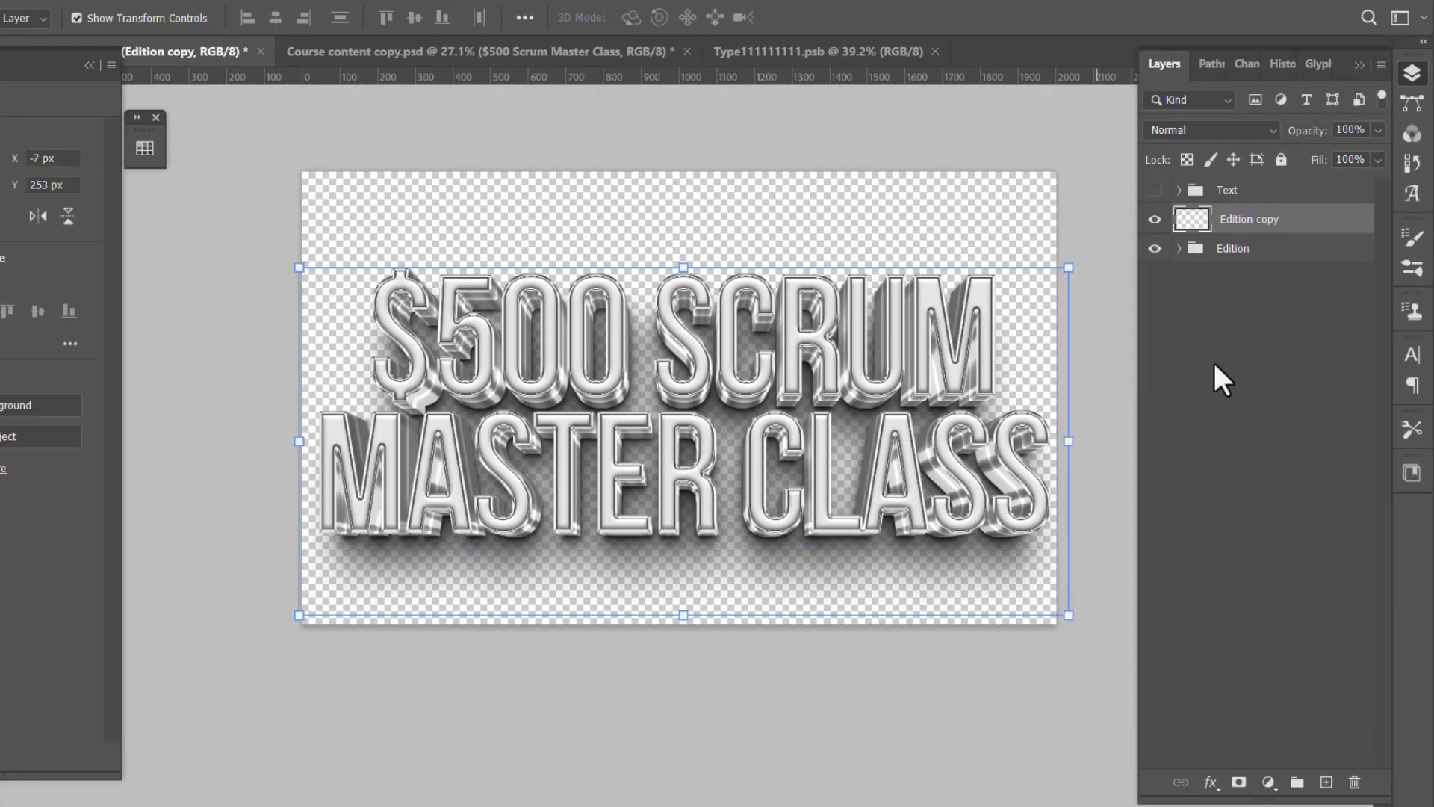
- Convert the merged Edition copy layer to a smart object and paste it into Course content copy.psd above the $500 Scrum Master Class text layer
{"action": "right_click", "coordinate": [1241, 233]}
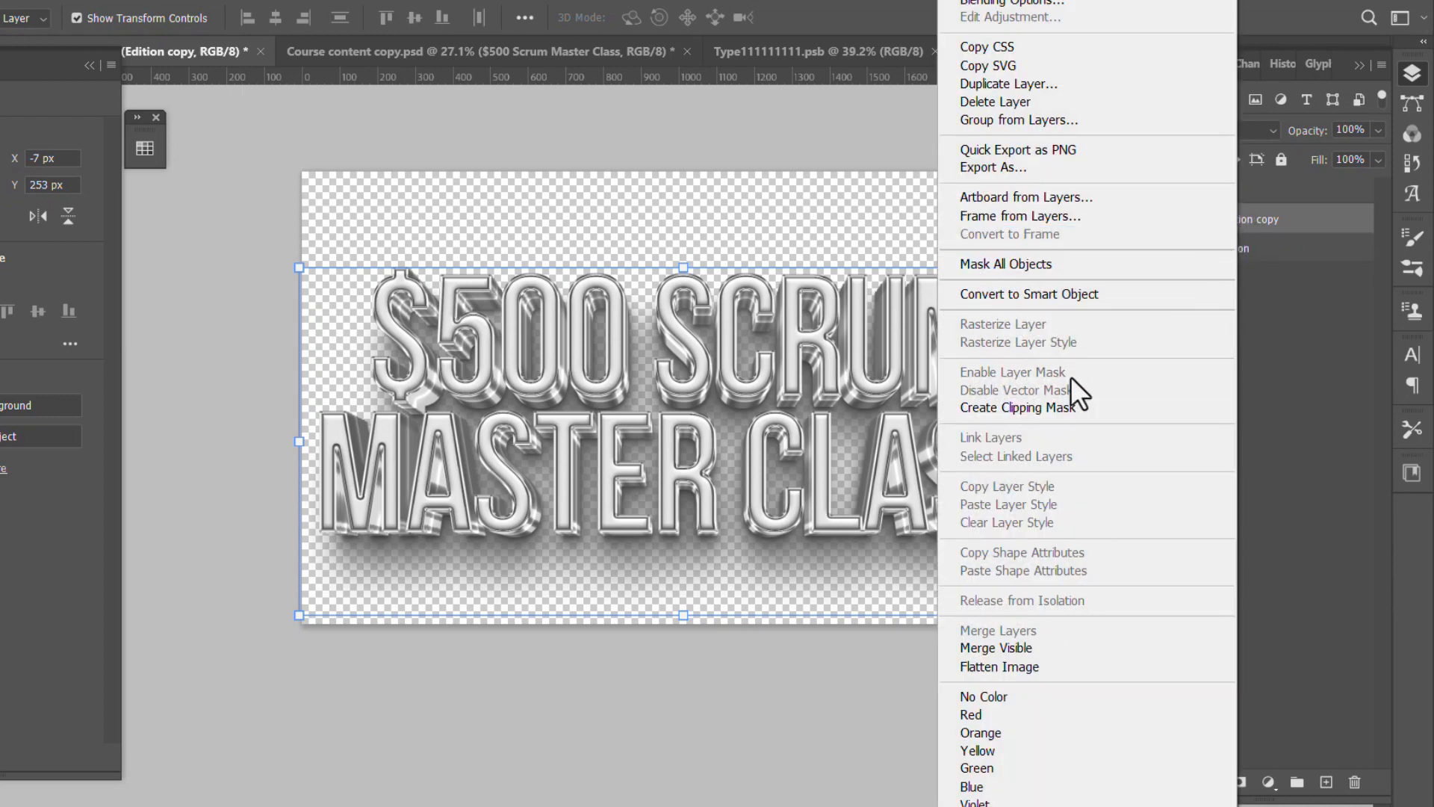
{"action": "left_click", "coordinate": [1042, 296]}
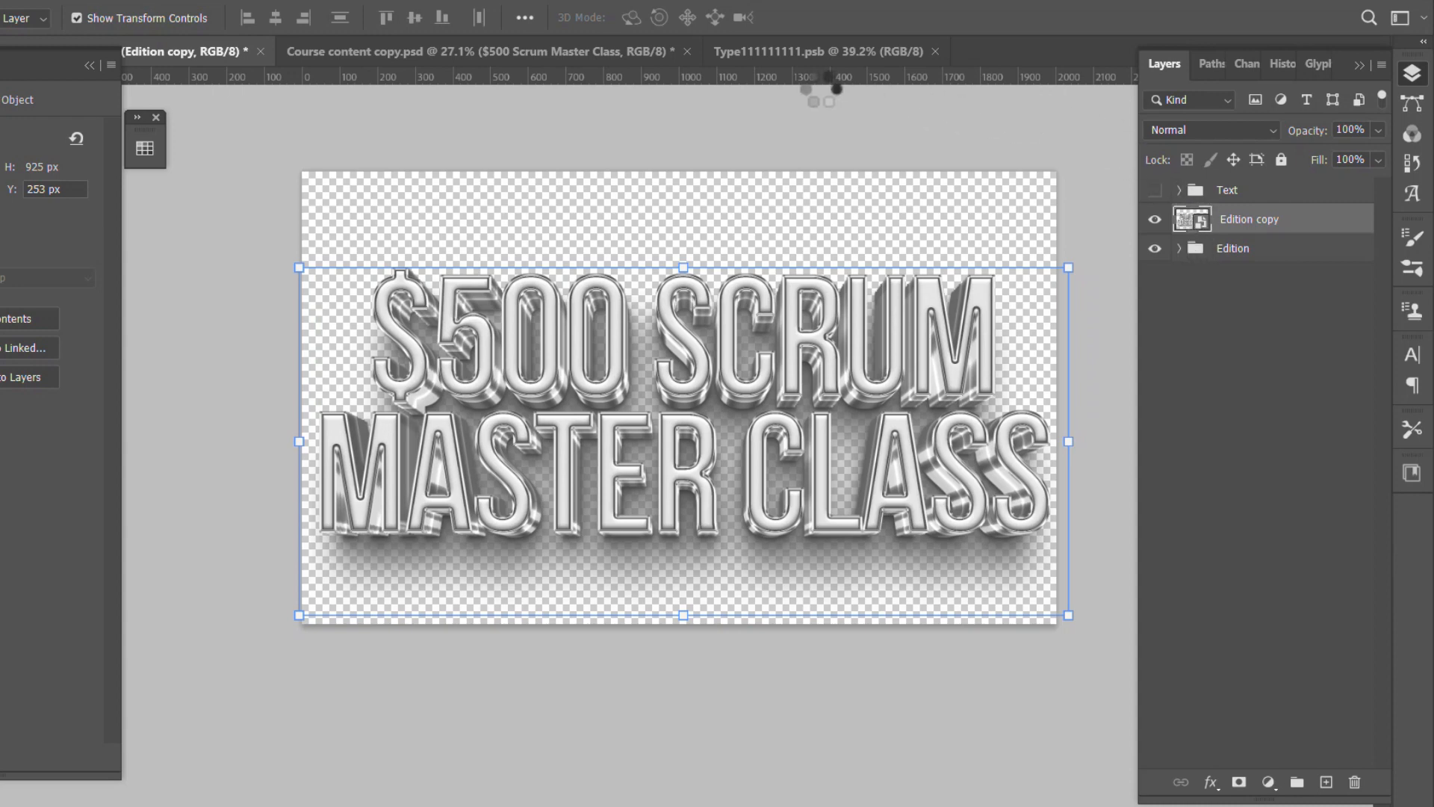
{"action": "left_click", "coordinate": [397, 51]}
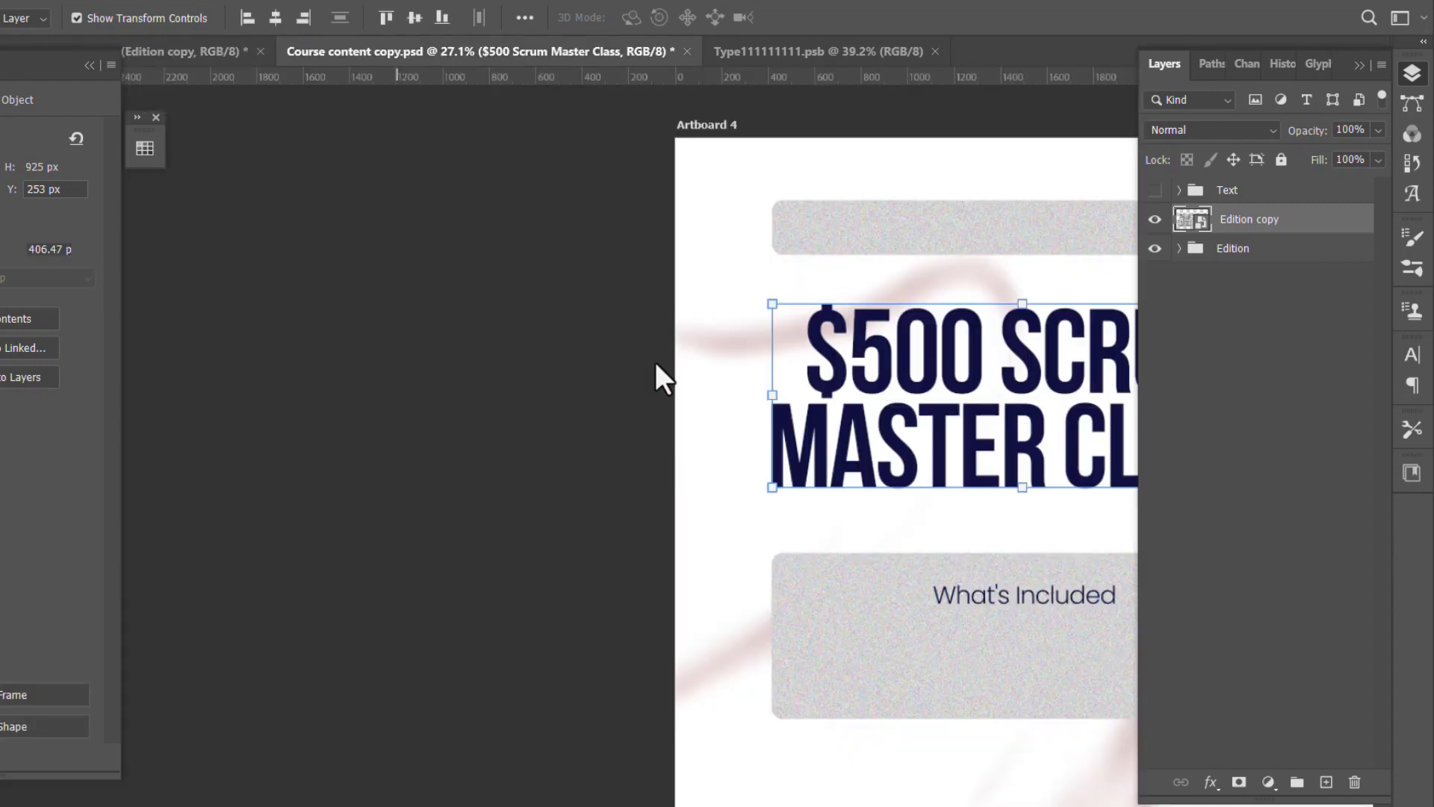
{"action": "left_click_drag", "start_coordinate": [997, 357], "coordinate": [620, 351]}
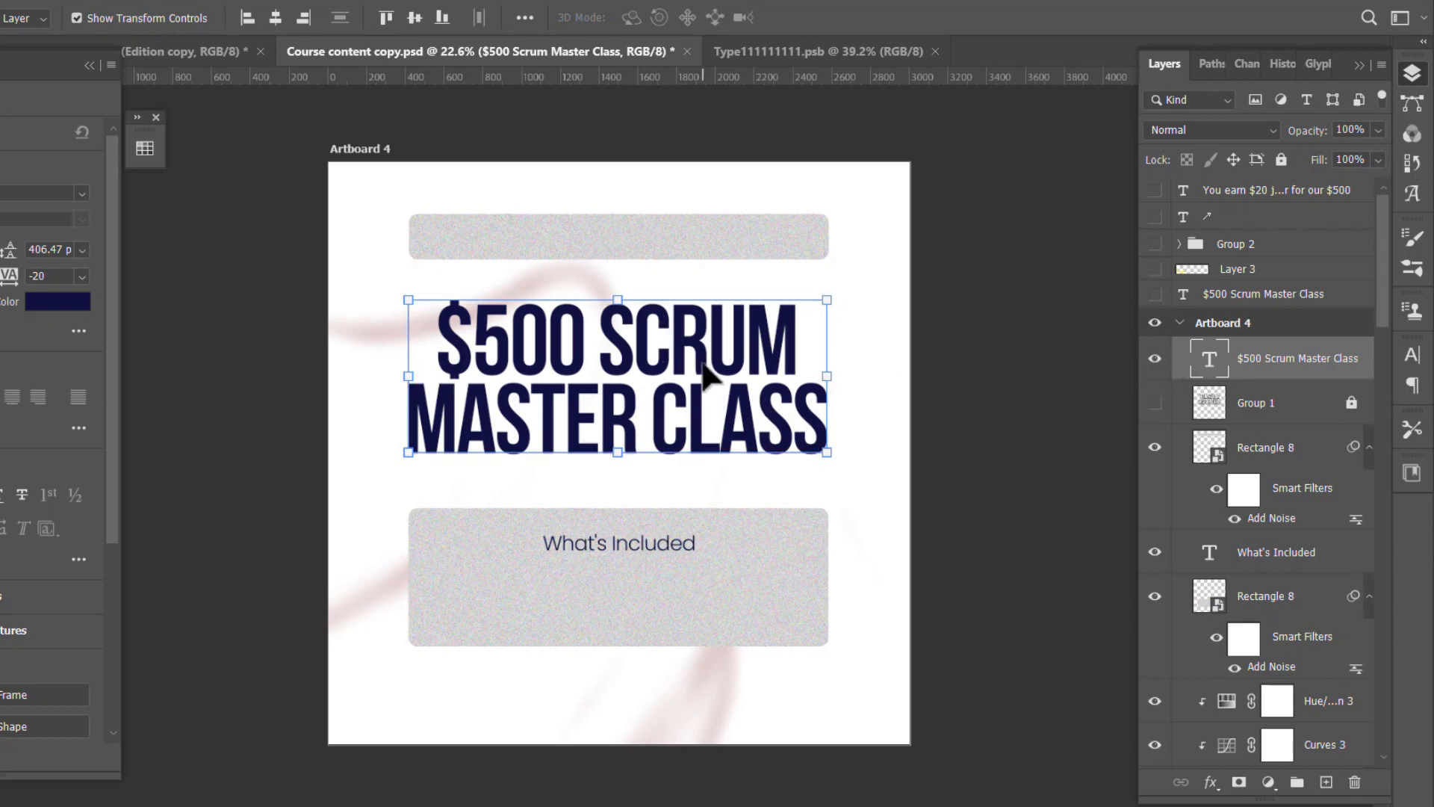
{"action": "key", "text": "ctrl"}
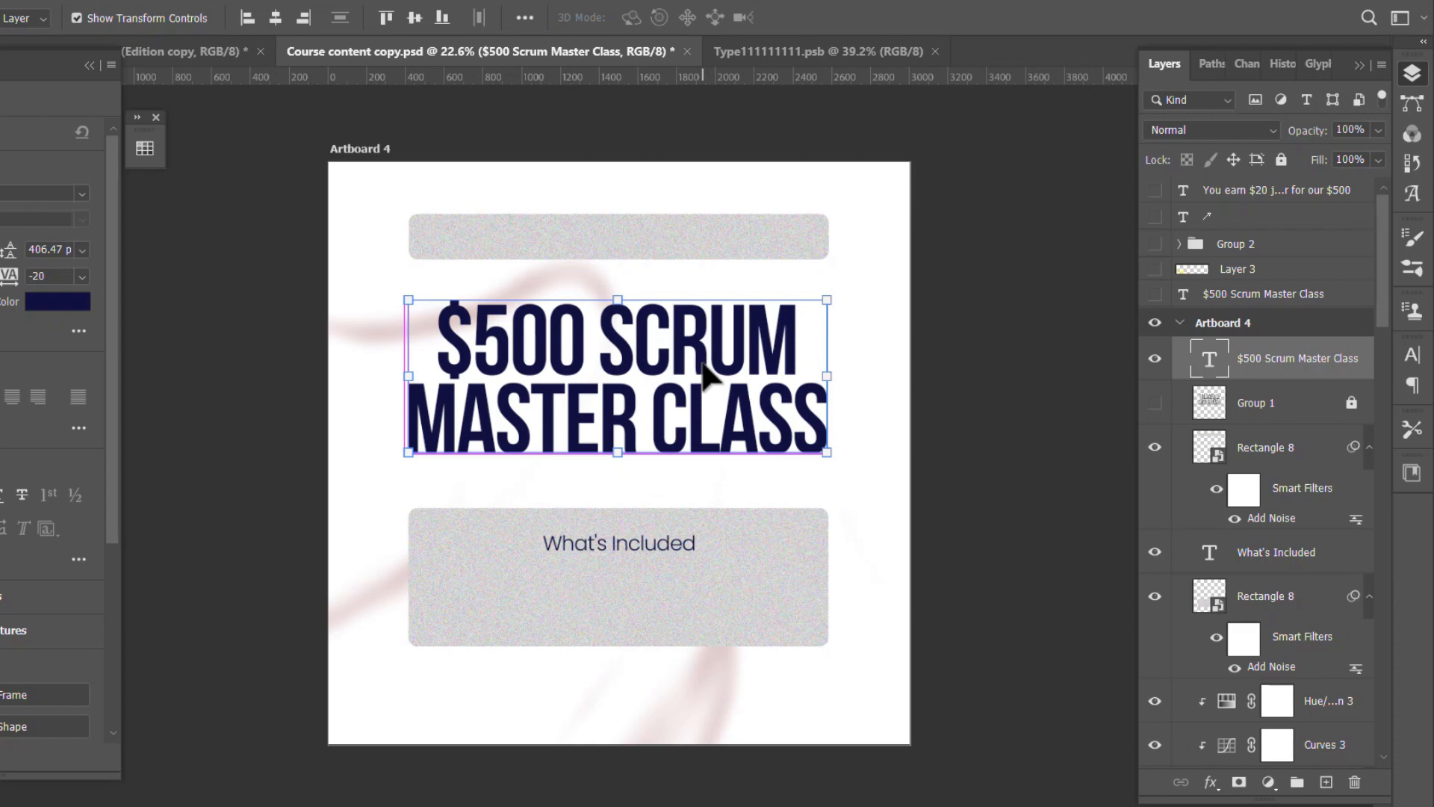
{"action": "key", "text": "ctrl+v"}
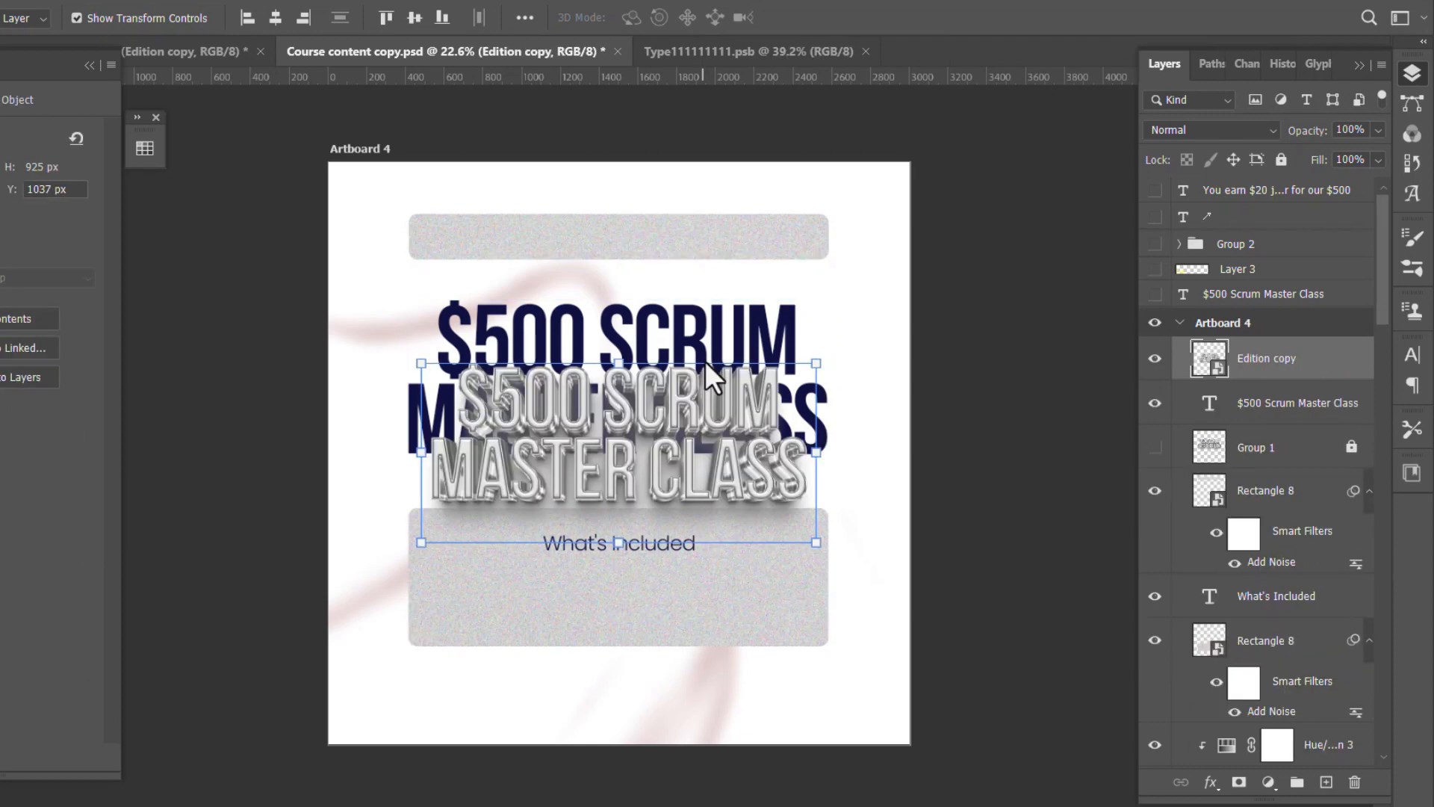
- Scale the pasted 3D title to about 115.77% and position it over the flat navy title, with its Y at about 671 px
{"action": "scroll", "coordinate": [621, 434], "scroll_direction": "up", "scroll_amount": 4}
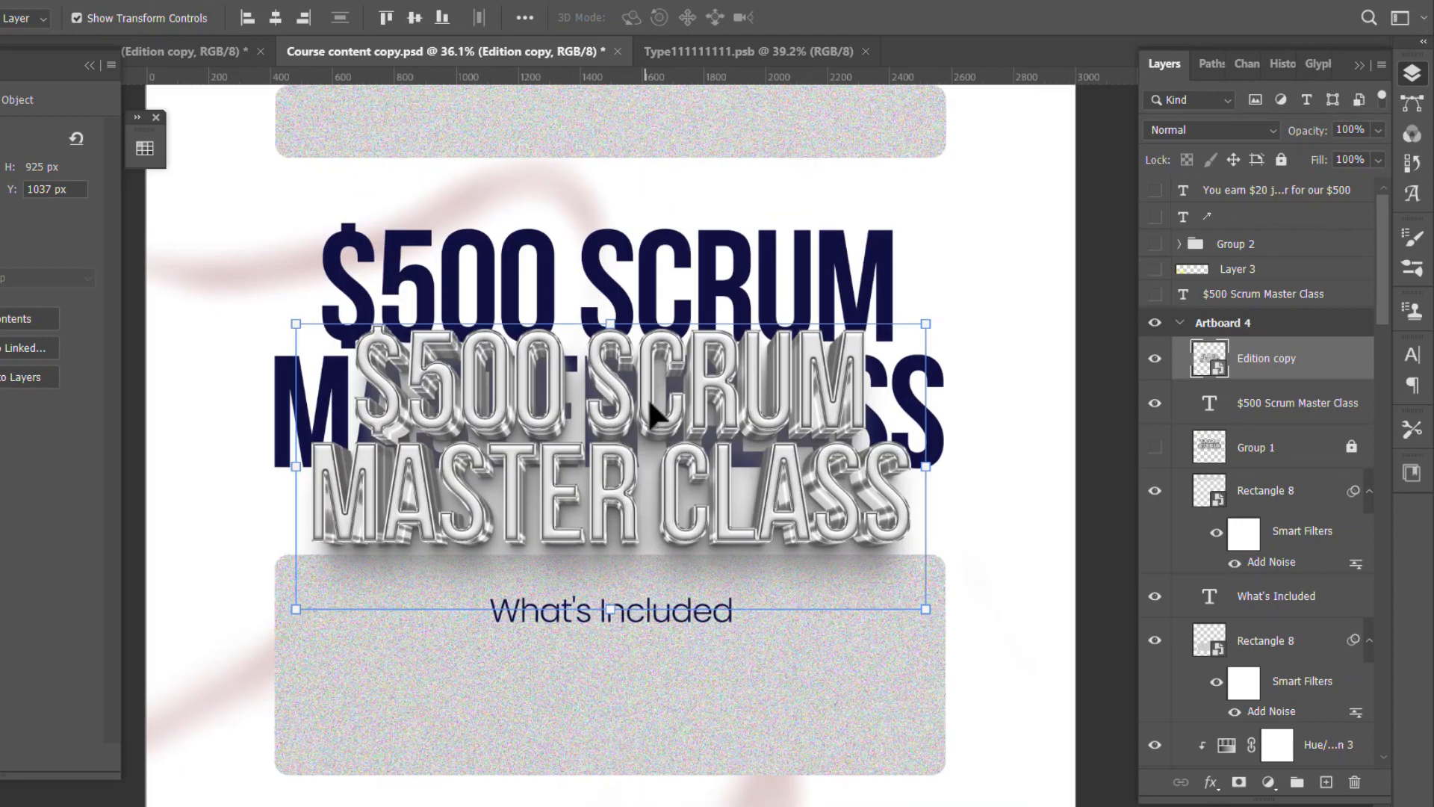
{"action": "left_click_drag", "start_coordinate": [650, 411], "coordinate": [629, 310]}
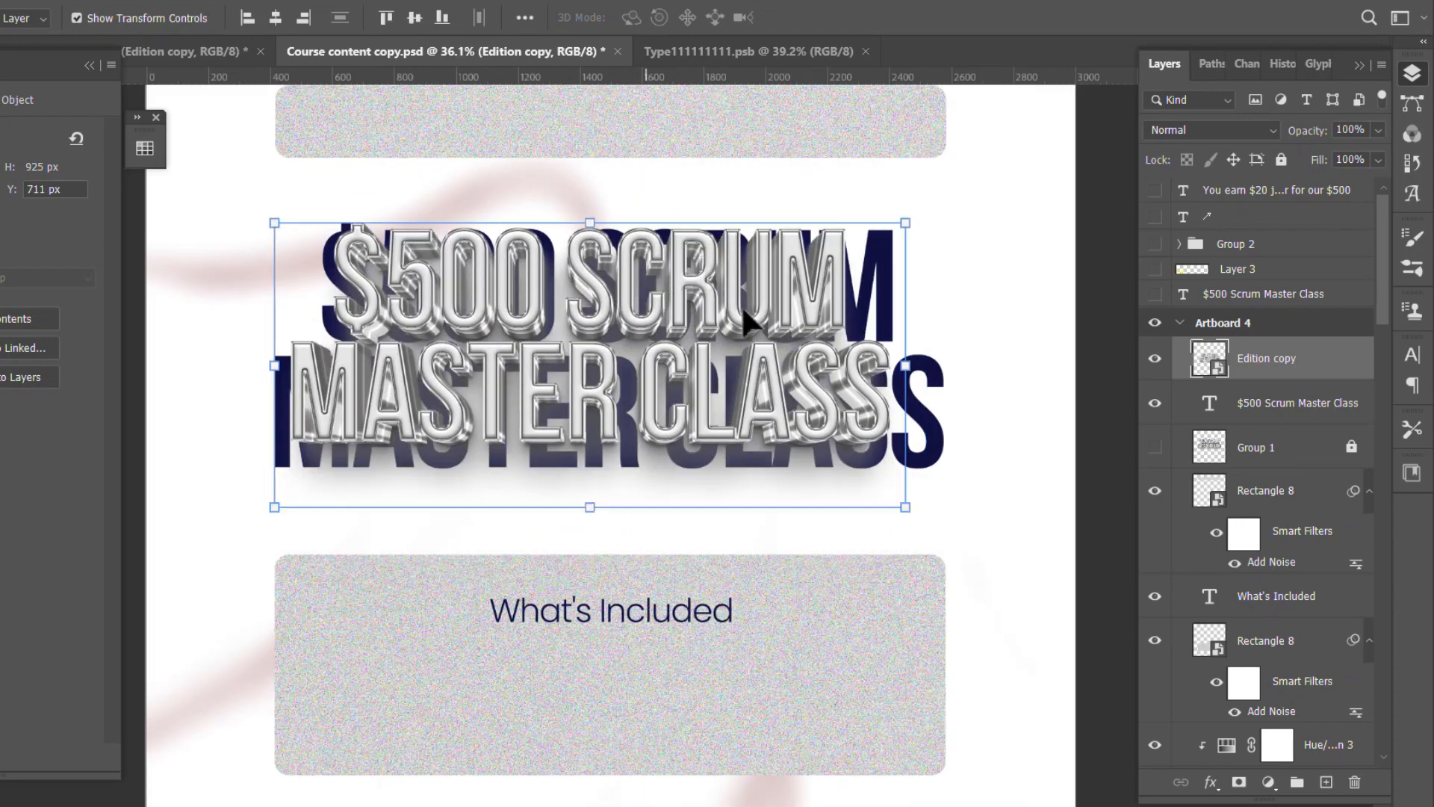
{"action": "left_click_drag", "start_coordinate": [905, 362], "coordinate": [952, 363]}
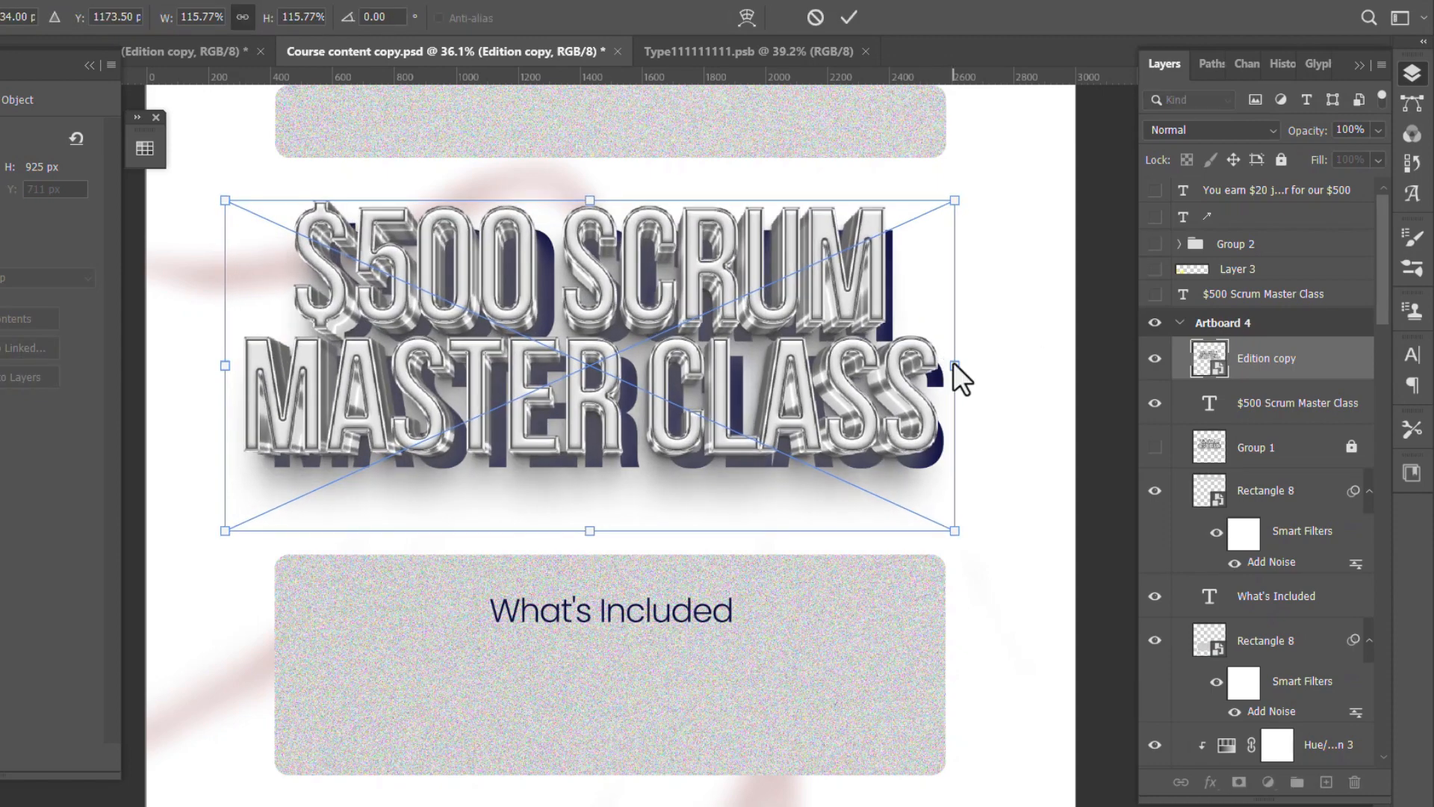
{"action": "left_click", "coordinate": [851, 17]}
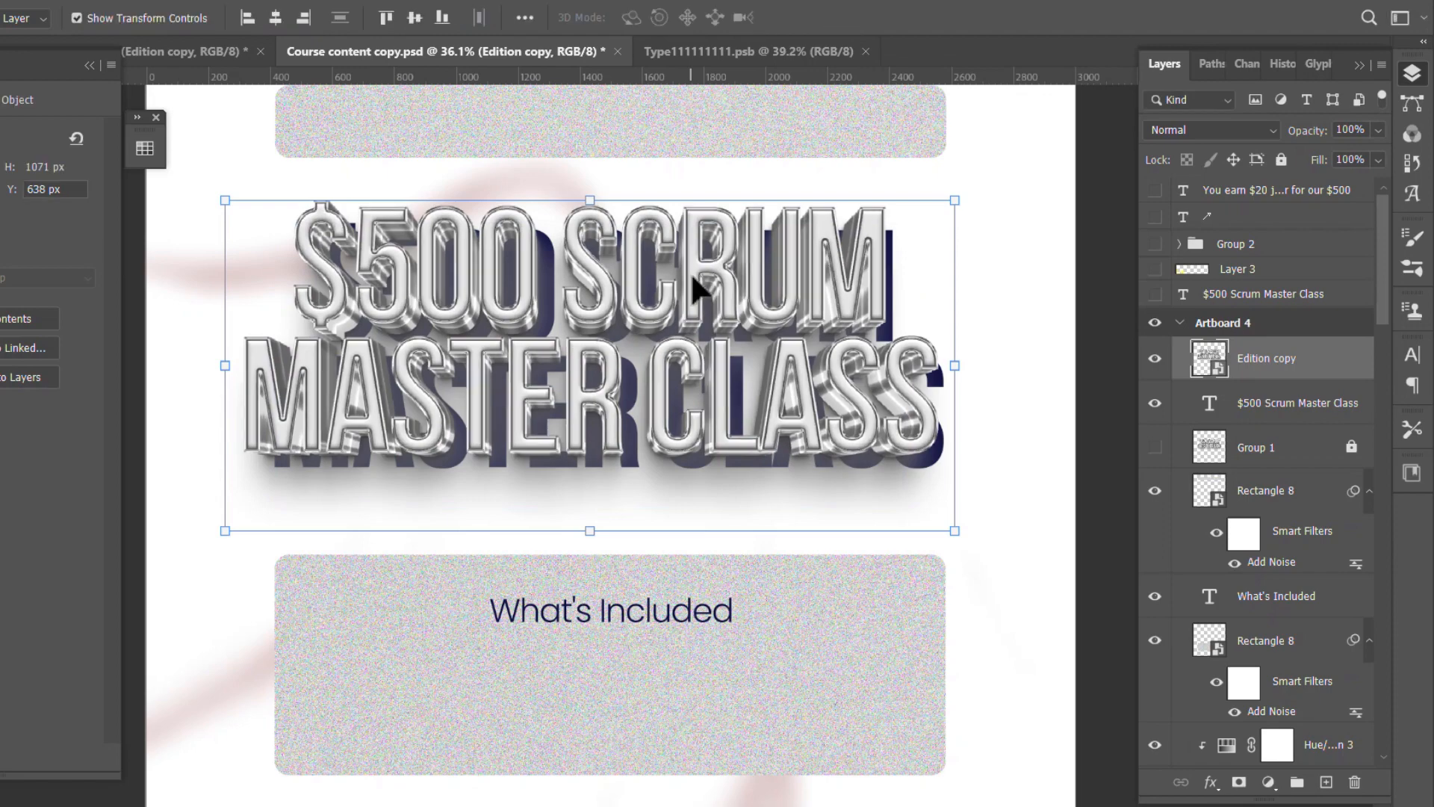
{"action": "left_click_drag", "start_coordinate": [693, 283], "coordinate": [712, 290]}
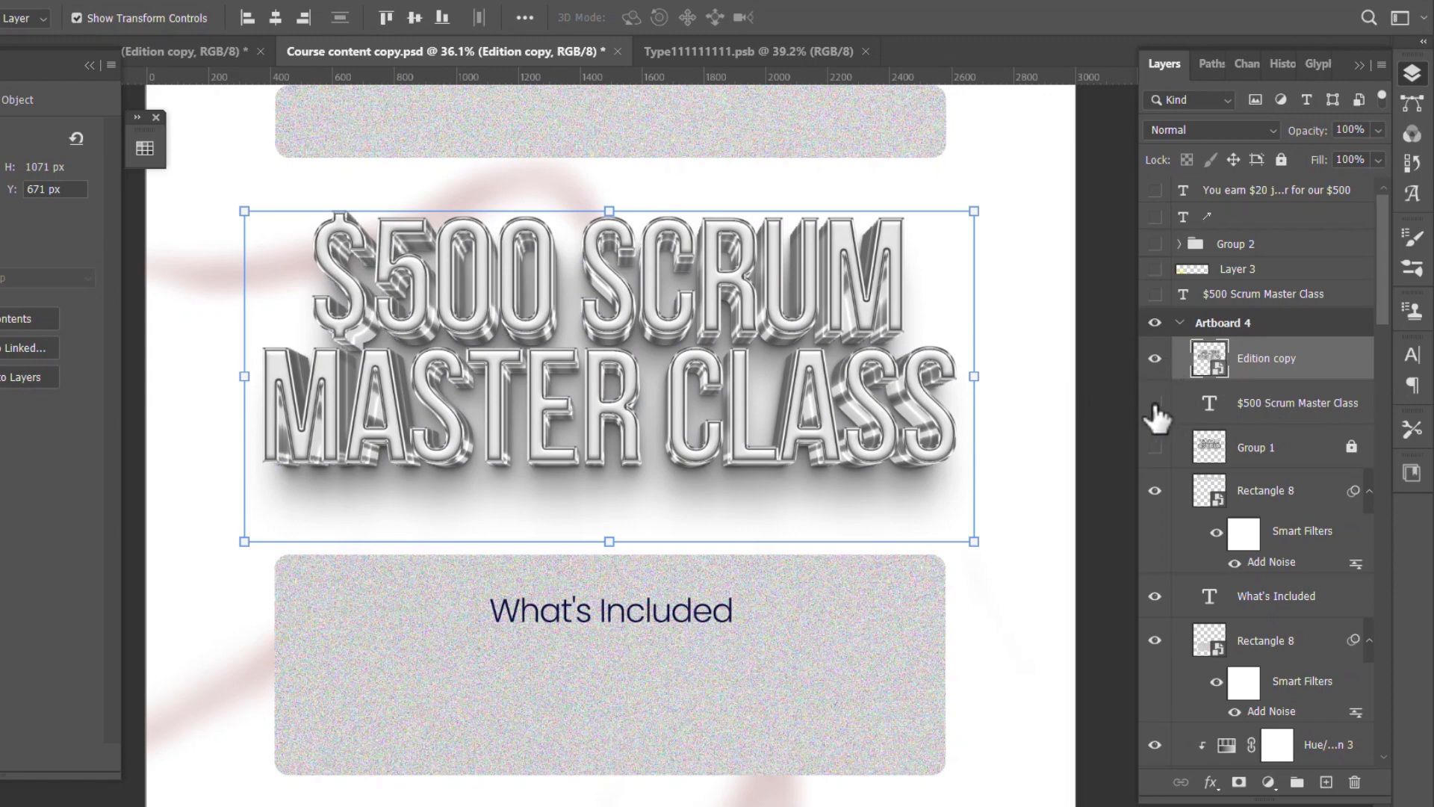
- Hide the original $500 Scrum Master Class text layer in Artboard 4 and review the whole artboard
{"action": "left_click", "coordinate": [1156, 405]}
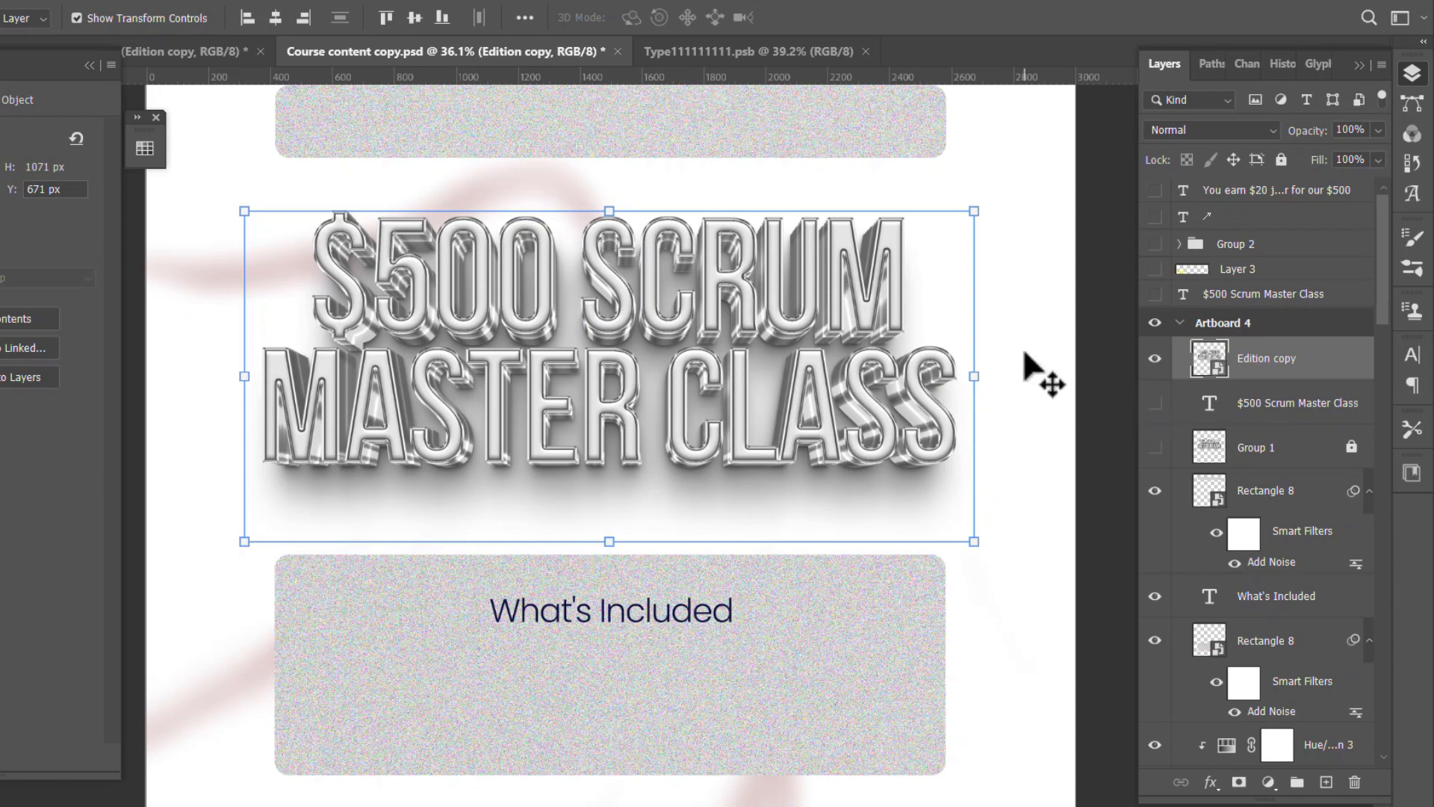
{"action": "scroll", "coordinate": [865, 400], "scroll_direction": "down", "scroll_amount": 5}
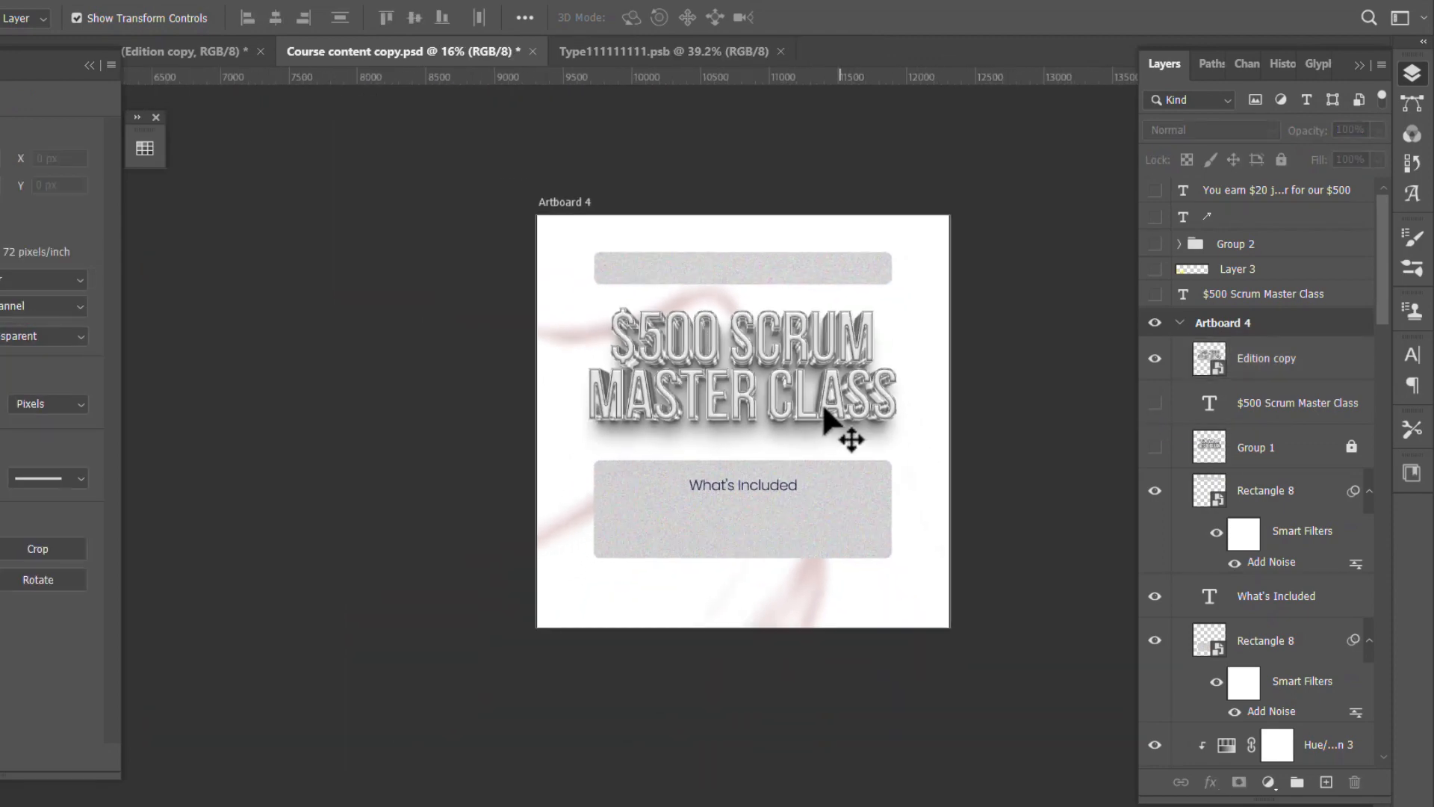
{"action": "left_click_drag", "start_coordinate": [751, 401], "coordinate": [731, 404]}
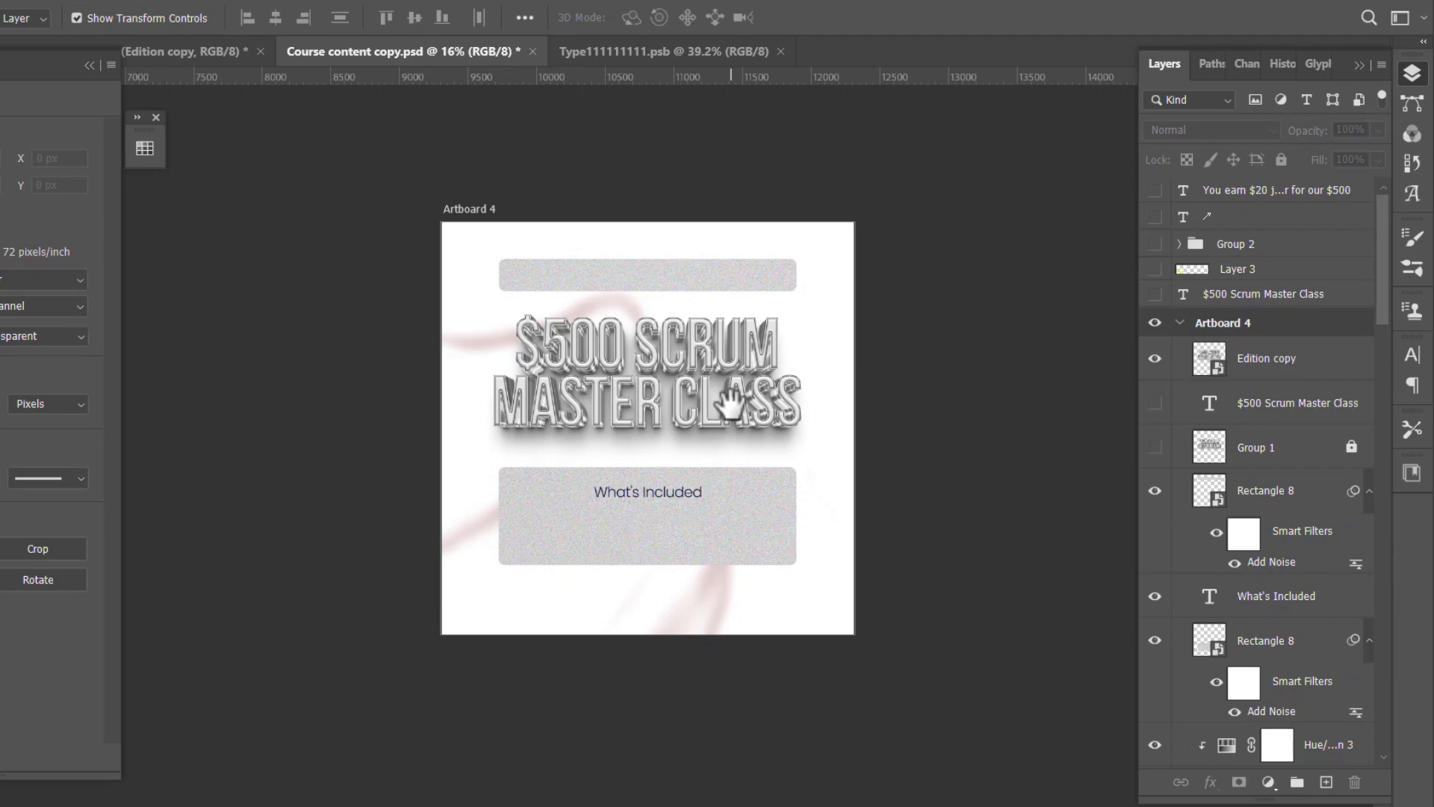